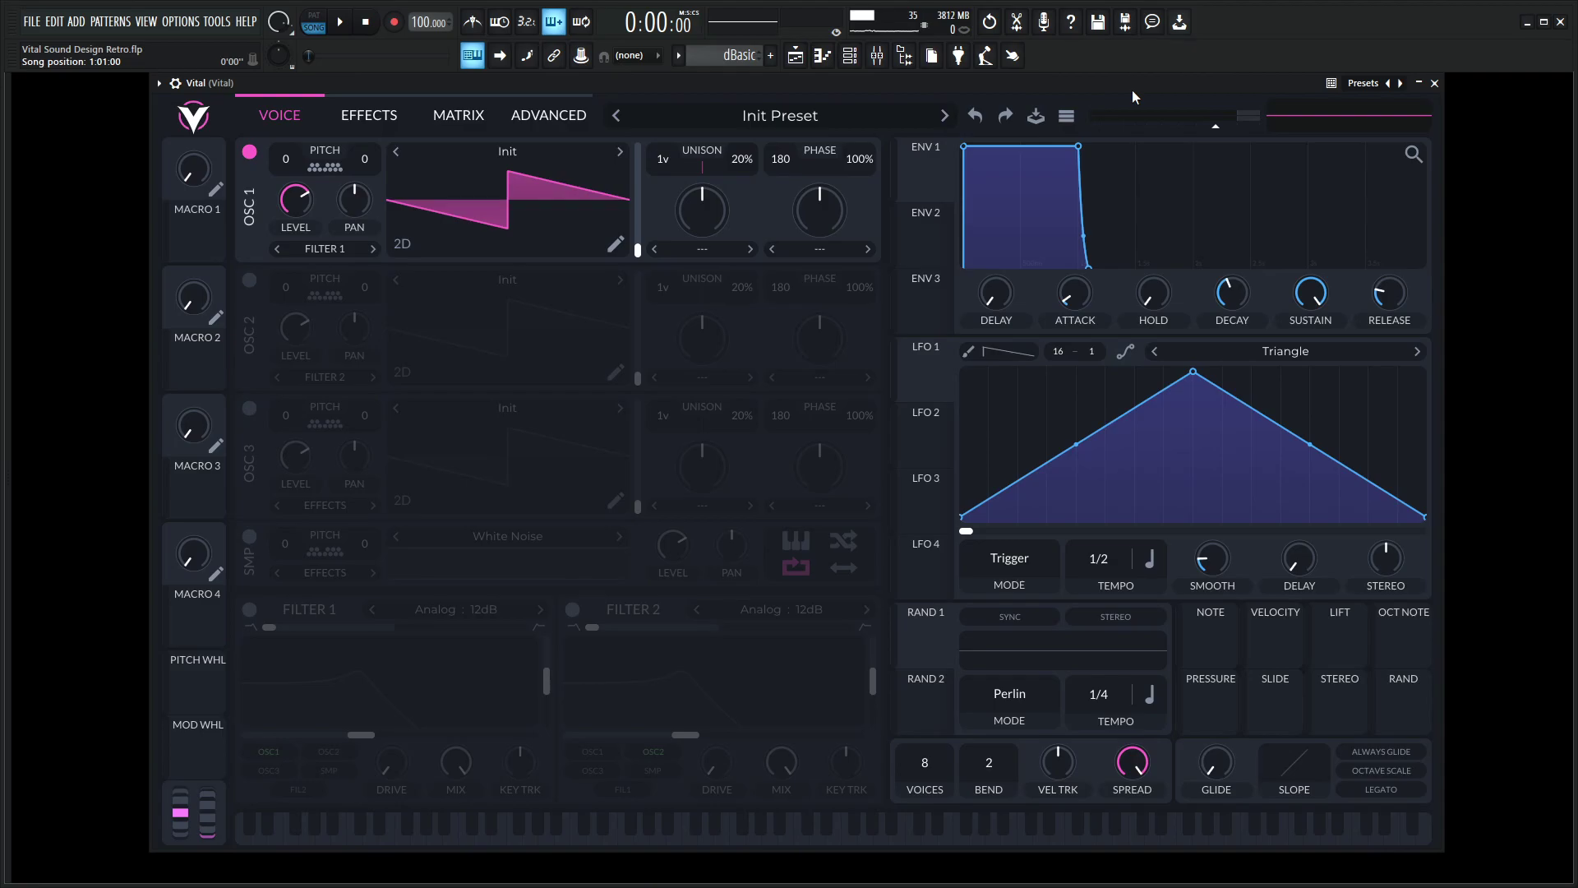
Initialize the preset and replace oscillator 1 with the White Noise sampler as the active sound source
click(1066, 116)
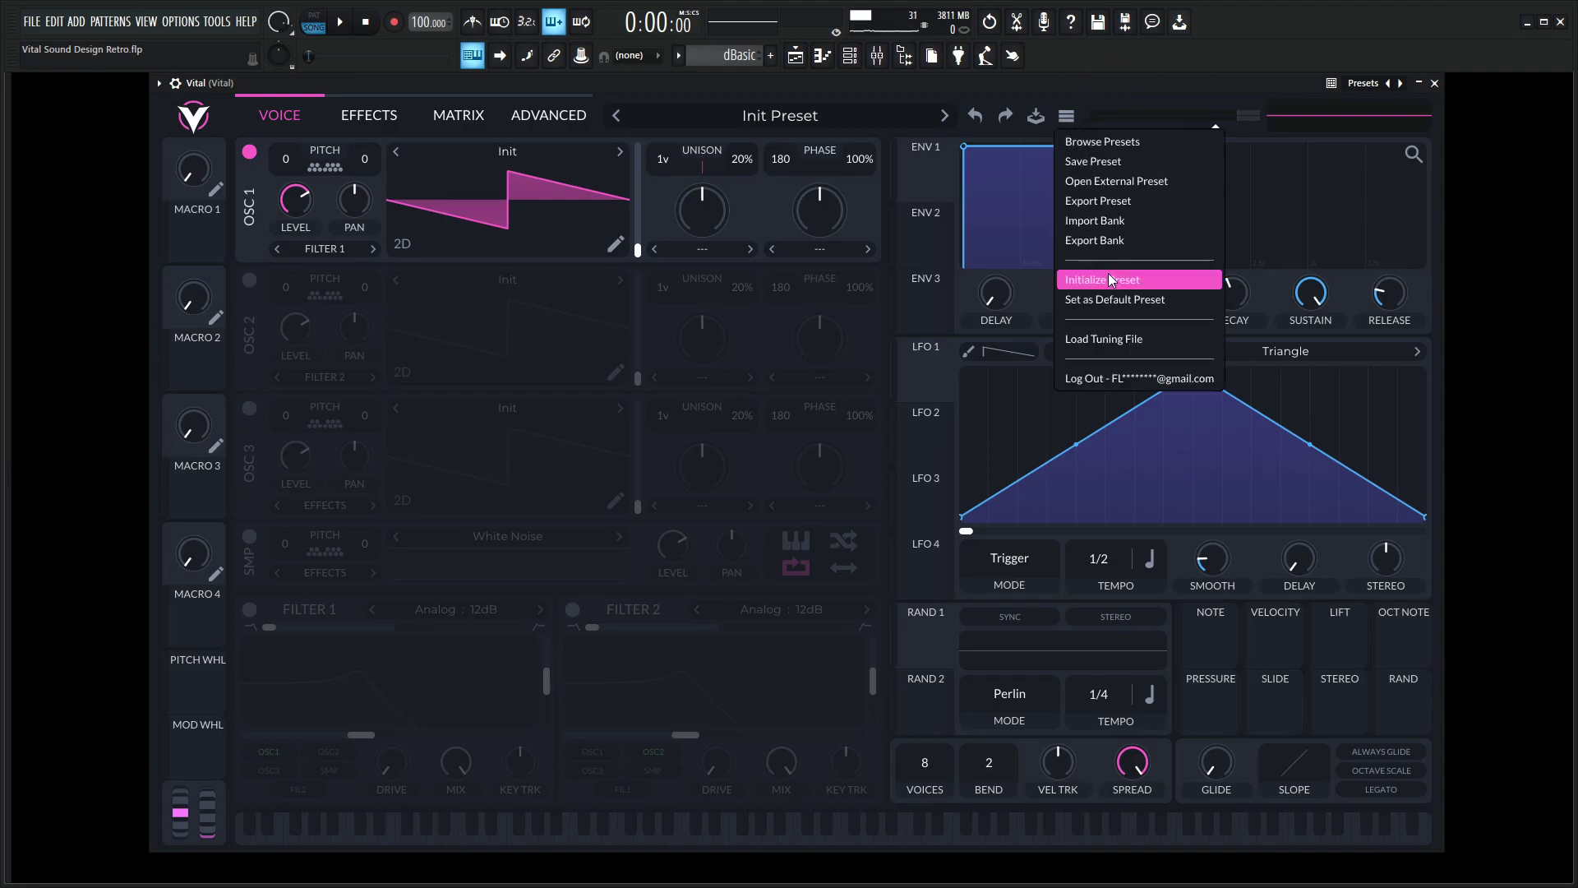
click(1111, 281)
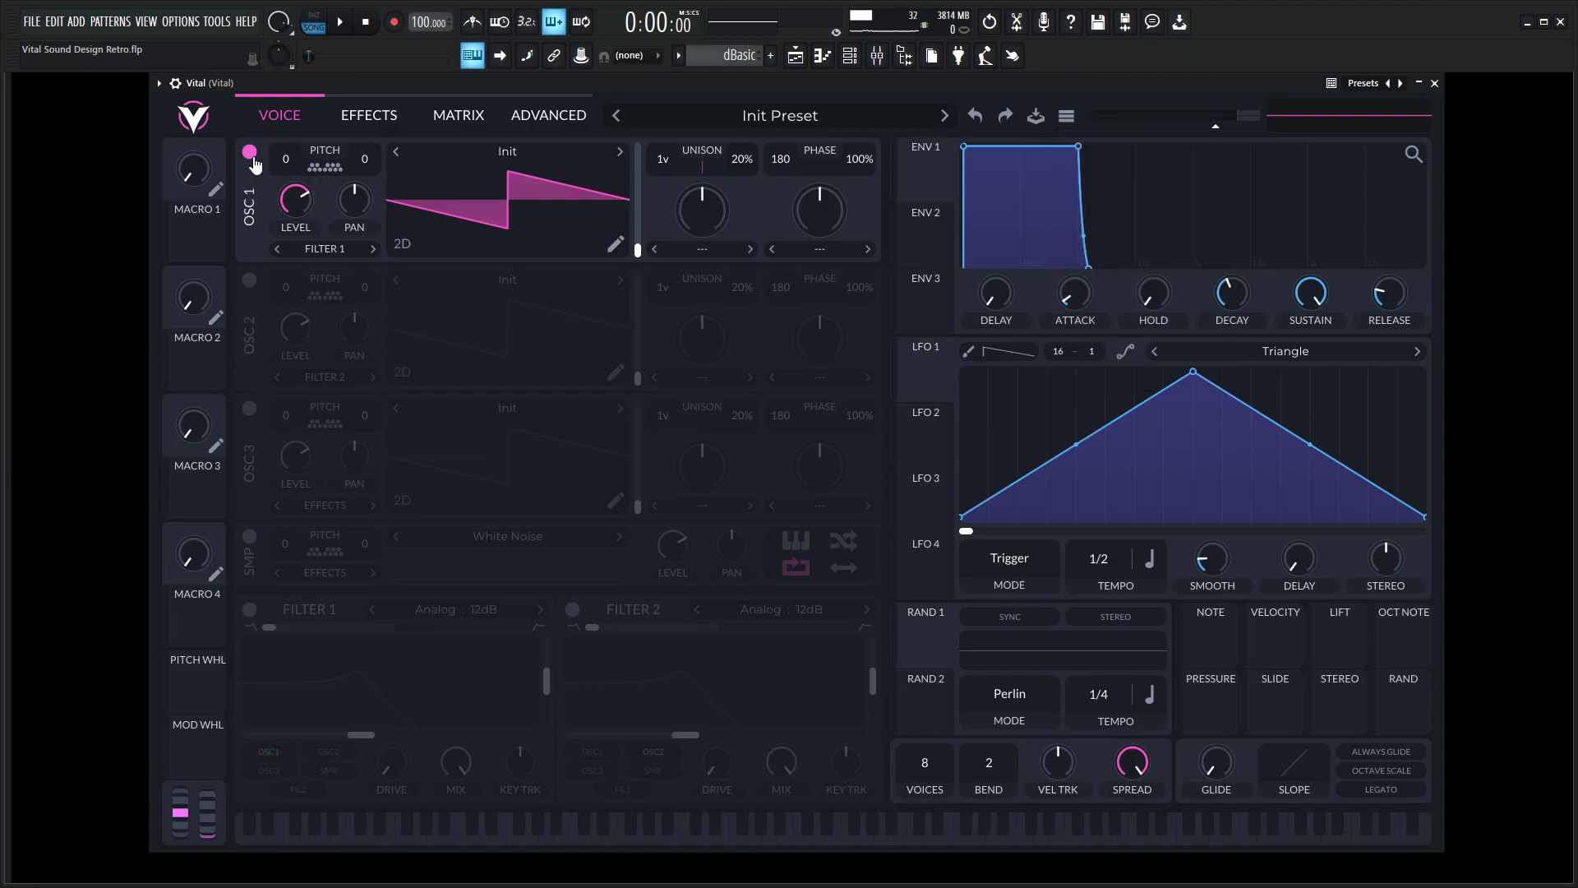
click(249, 152)
click(249, 538)
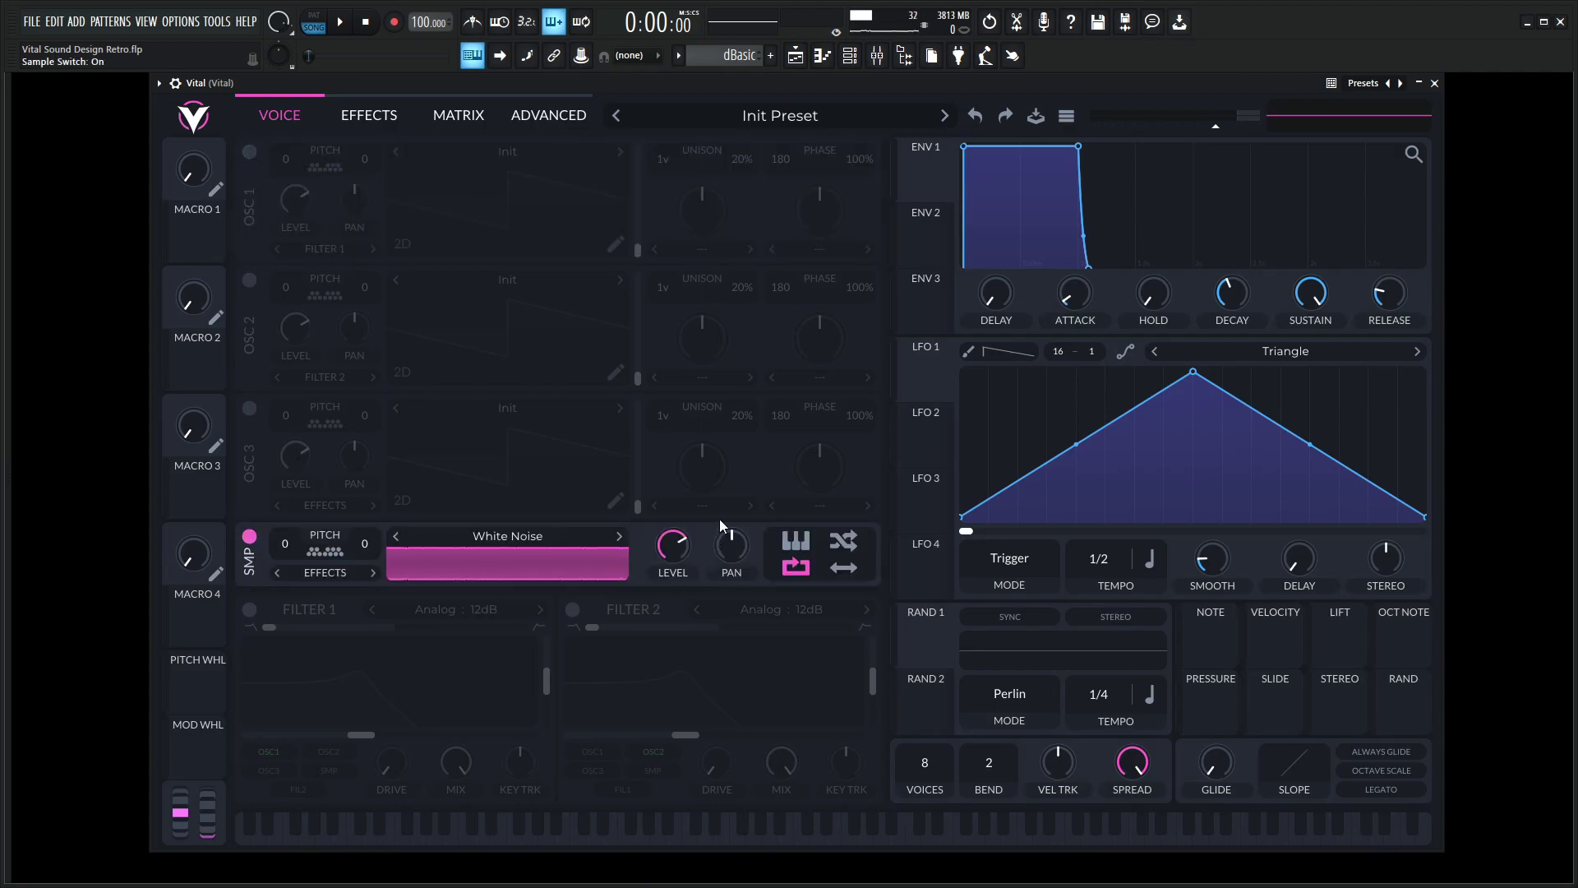
Turn the sampler's level down to zero and assign LFO 1 to modulate it
drag(675, 553, 676, 641)
mouse_move(929, 383)
mouse_down()
mouse_move(813, 412)
mouse_move(672, 546)
mouse_up()
key(z)
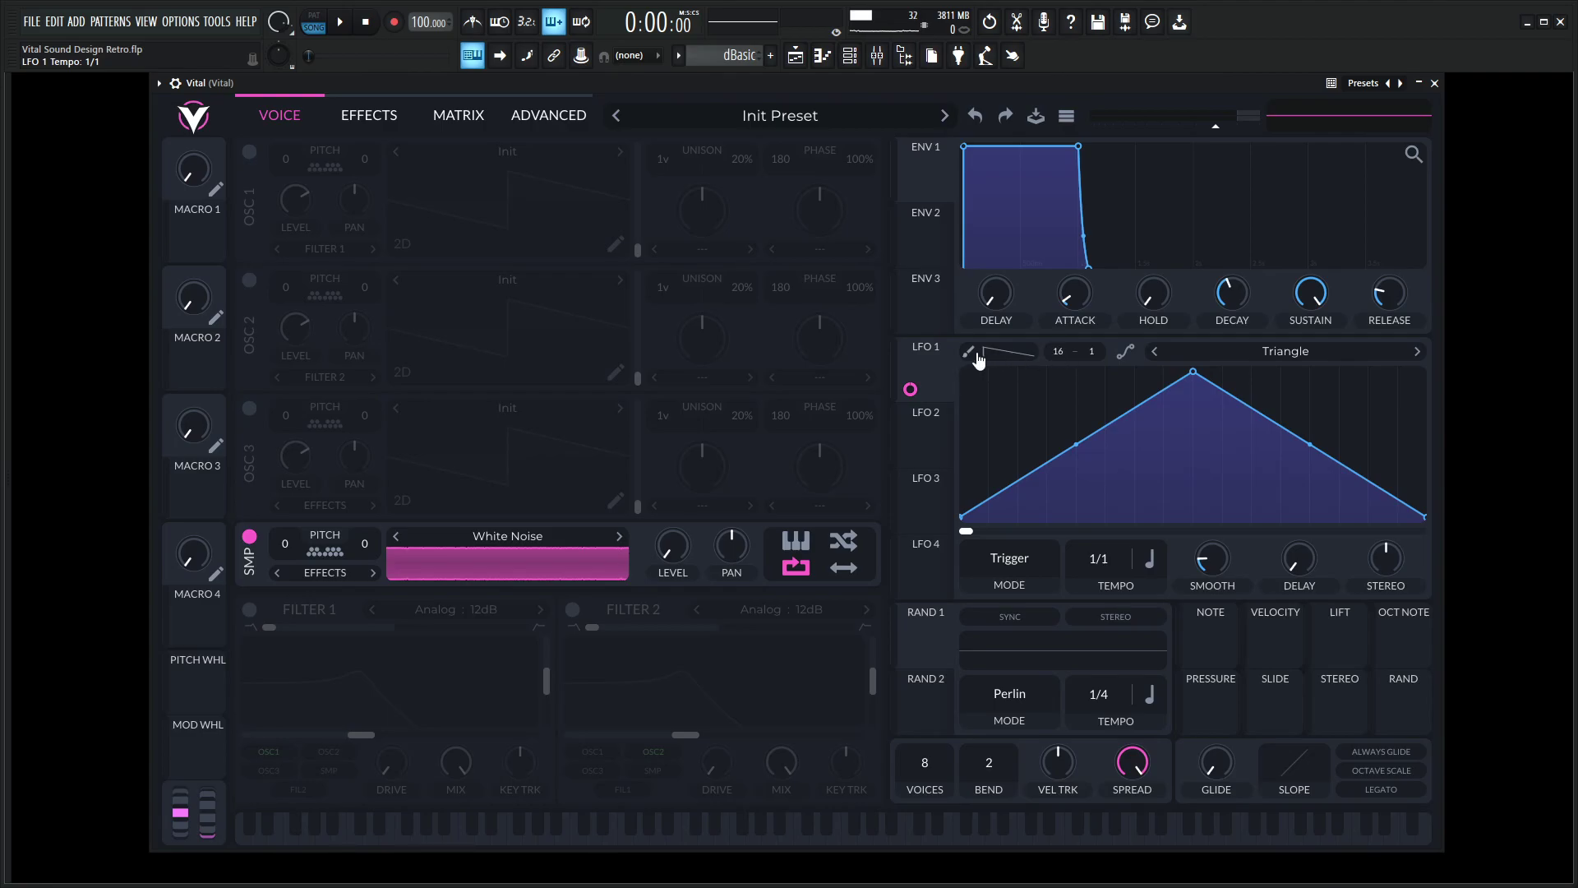
Paint falling ramps across all 16 steps of LFO 1 at a 1/1 tempo and audition the noise
mouse_move(983, 427)
mouse_down()
mouse_move(1098, 349)
mouse_move(1314, 467)
mouse_up()
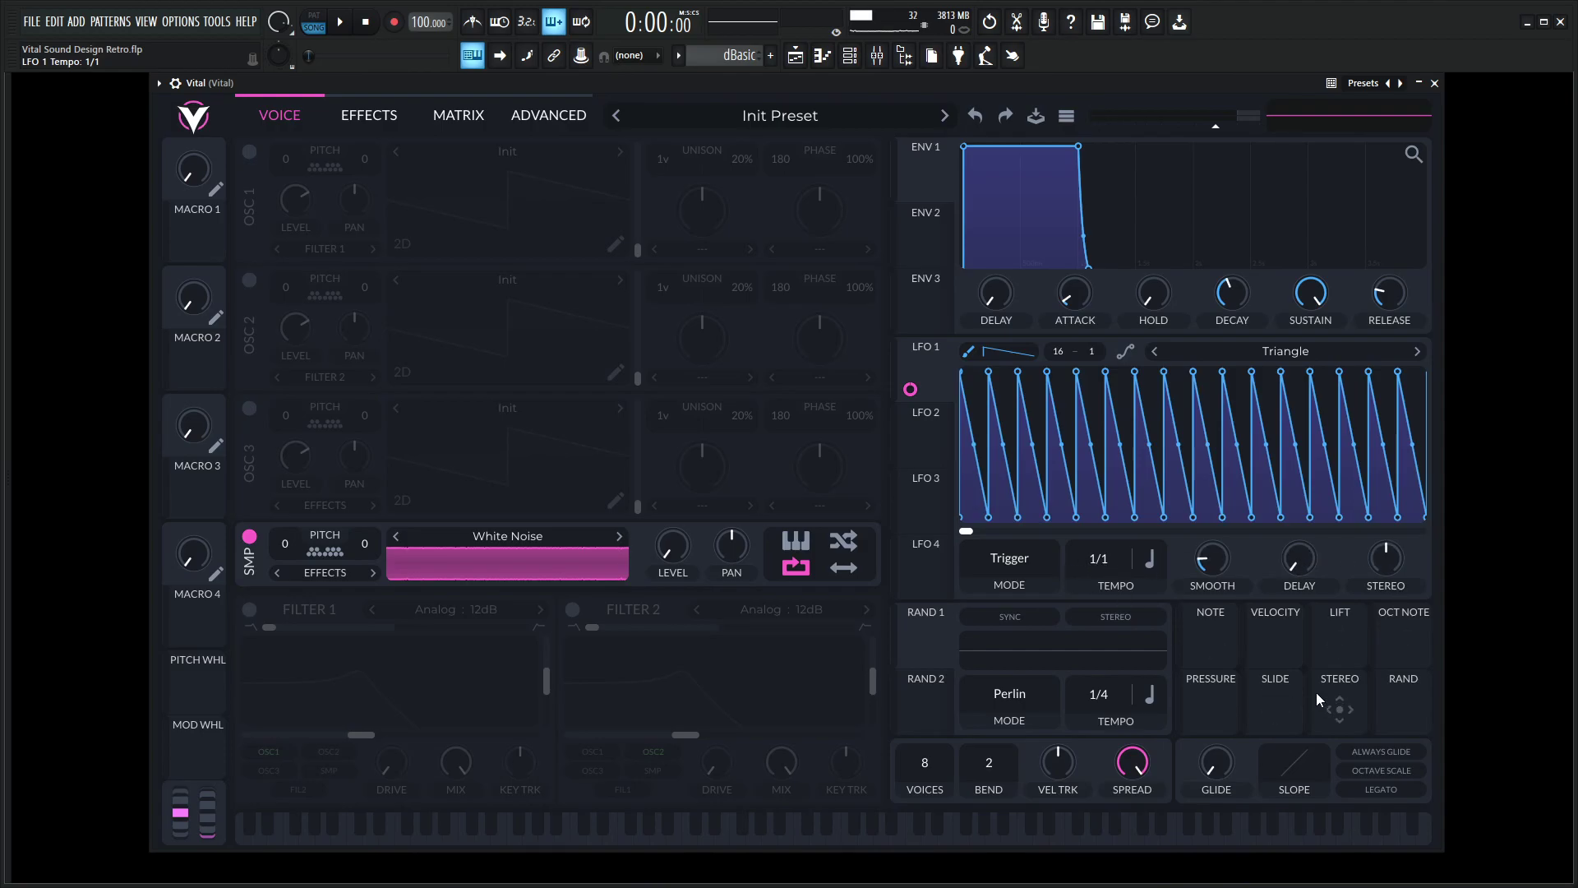
key(w)
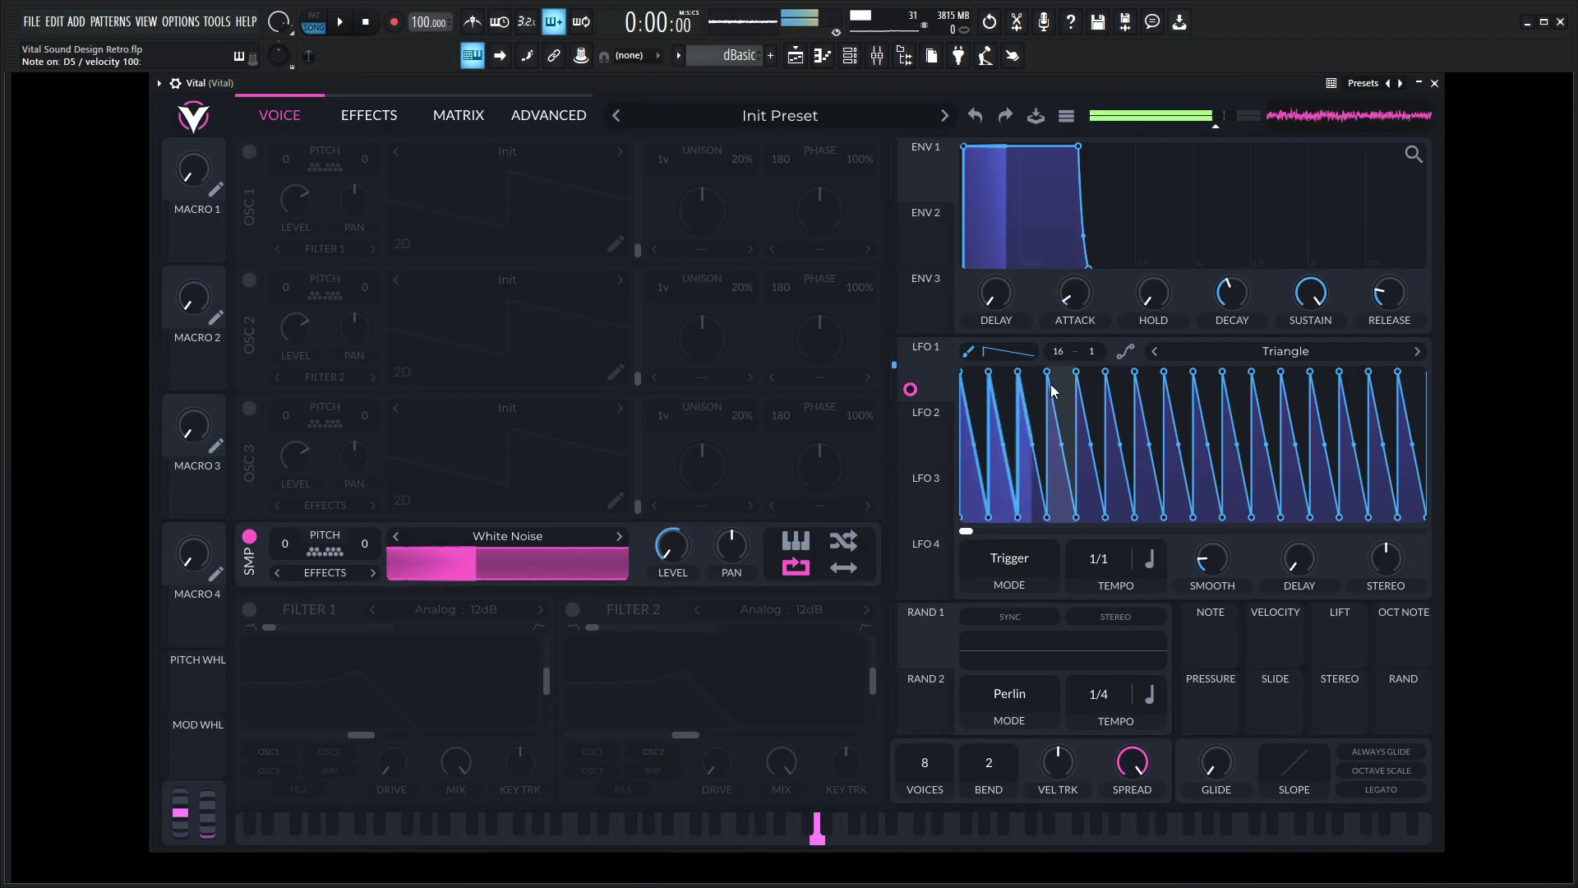
Silence steps 4, 7, 10 and 14 of the LFO 1 pattern while auditioning the noise
drag(1050, 383, 1062, 543)
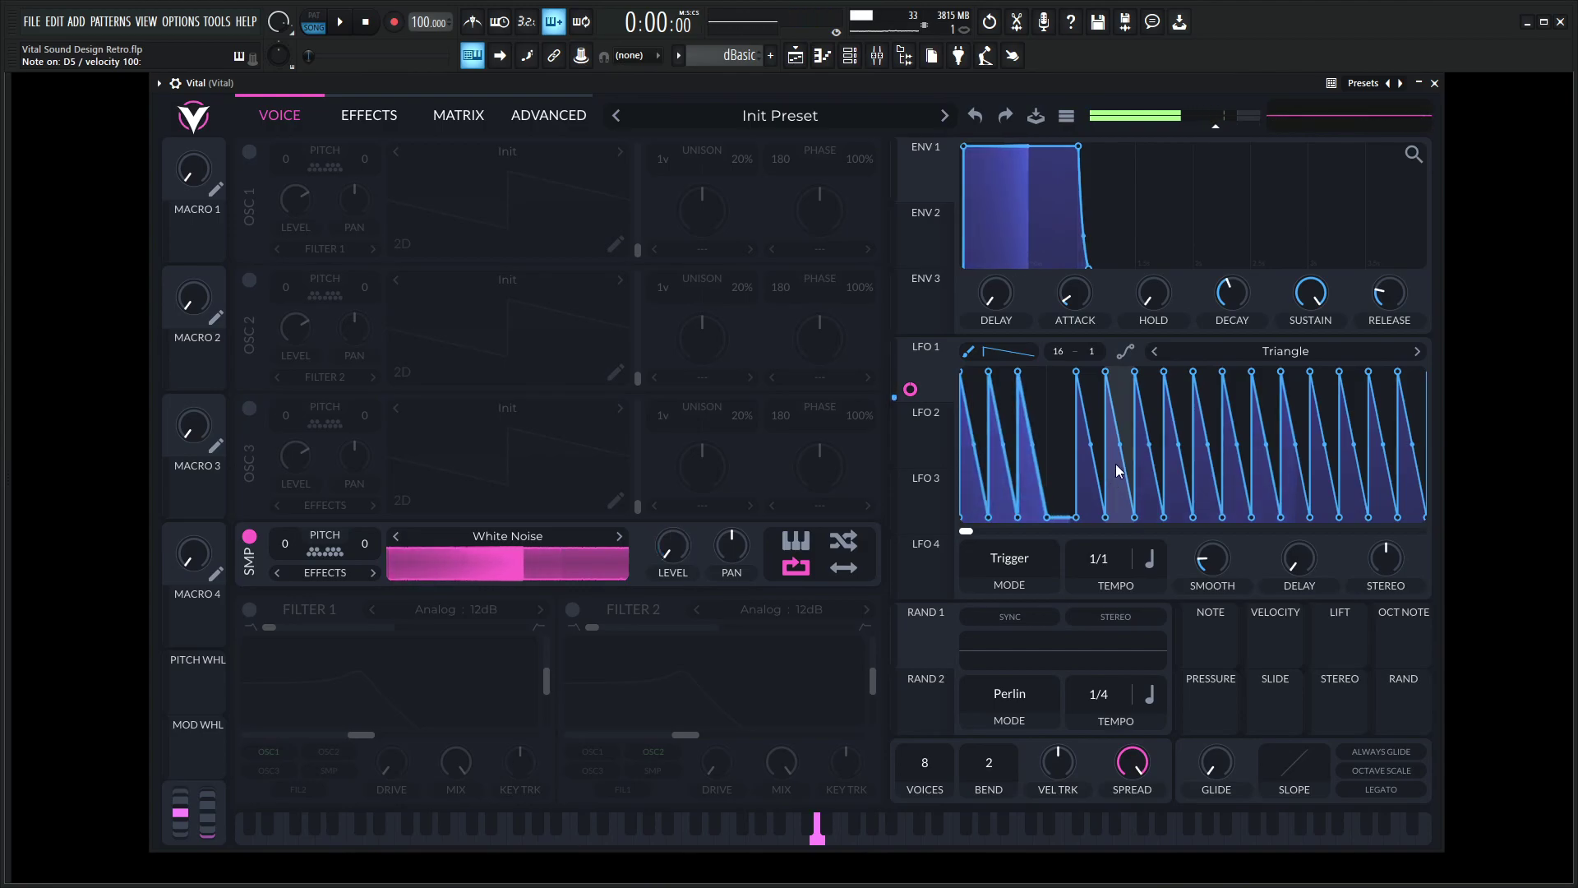
drag(1137, 393, 1142, 534)
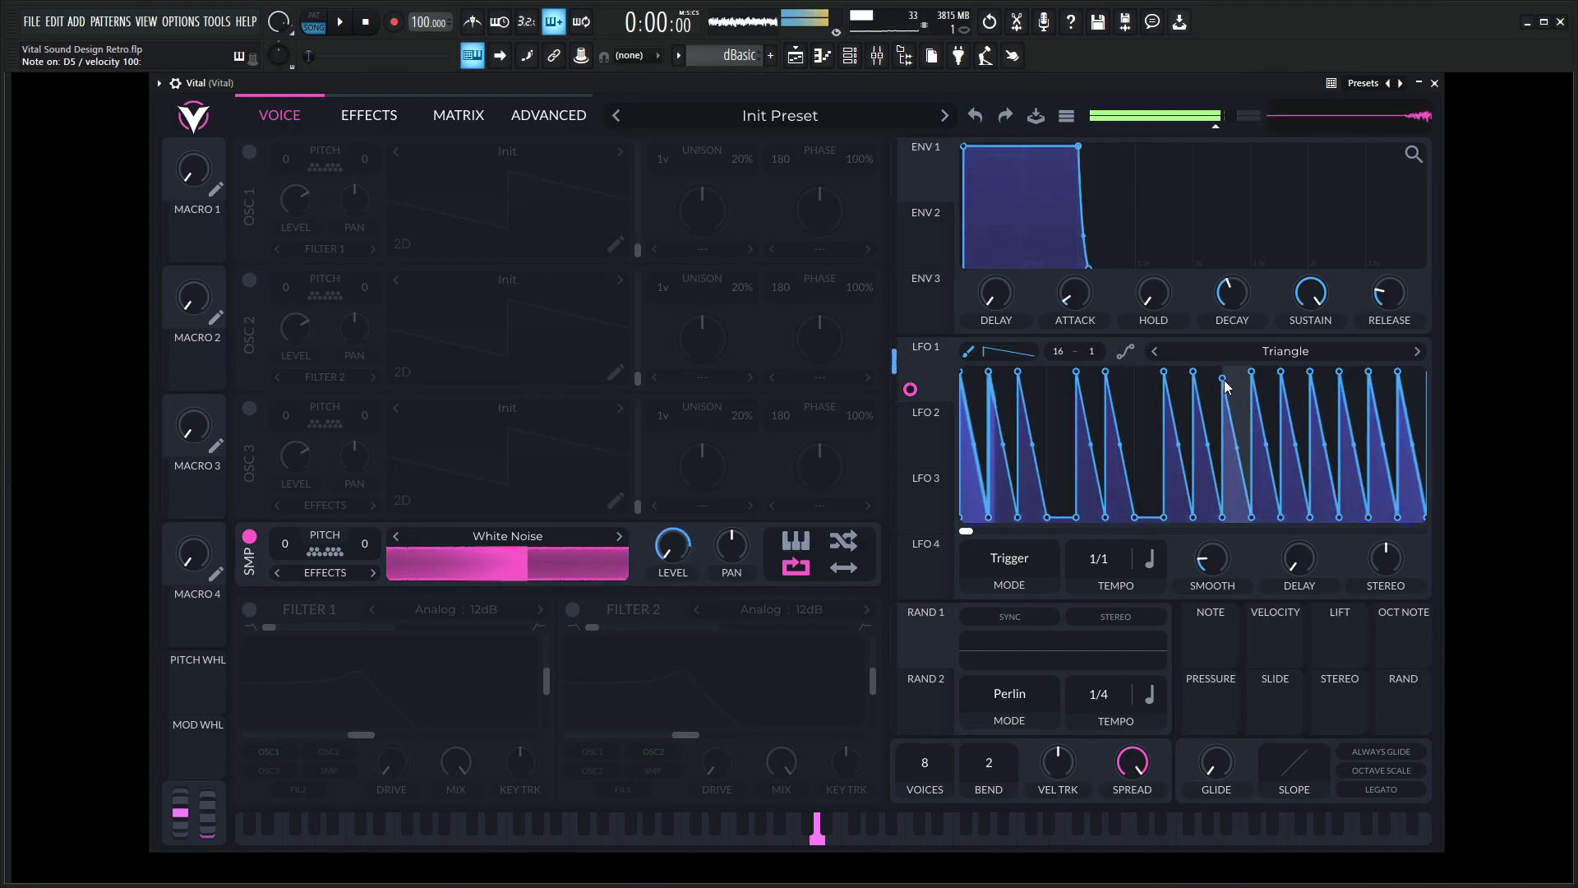
drag(1225, 387, 1233, 534)
drag(1340, 395, 1359, 532)
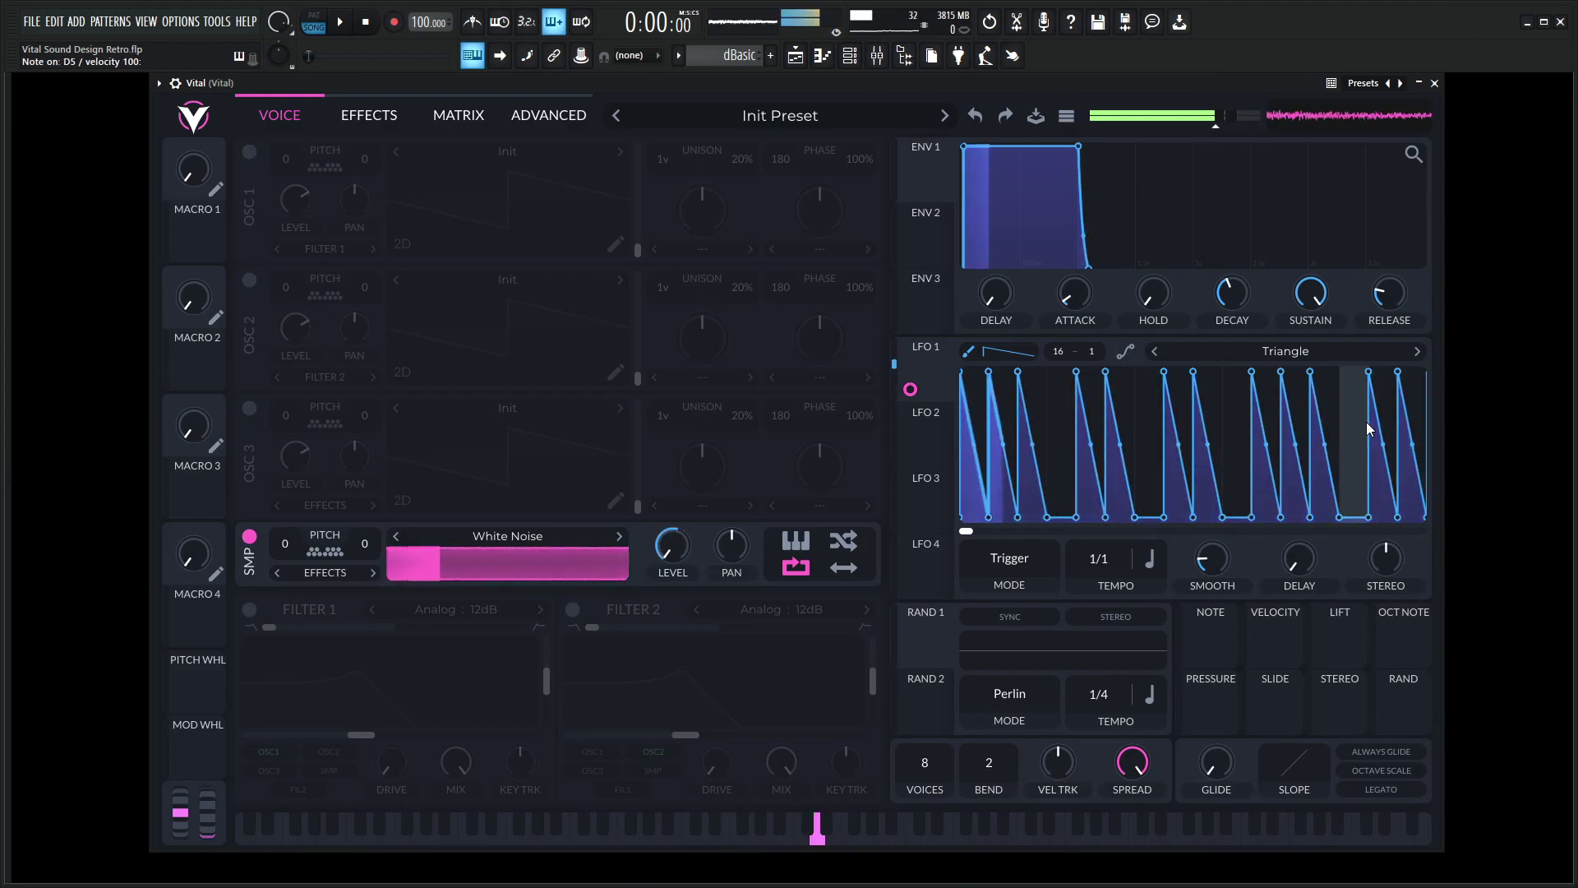
Audition the noise rhythm and rework the middle of the LFO 1 pattern by silencing steps 10 and 11
mouse_move(1048, 516)
mouse_down()
mouse_move(1064, 375)
mouse_move(1083, 465)
mouse_move(1084, 441)
mouse_move(1058, 500)
mouse_move(1083, 319)
mouse_up()
key(w)
key(w)
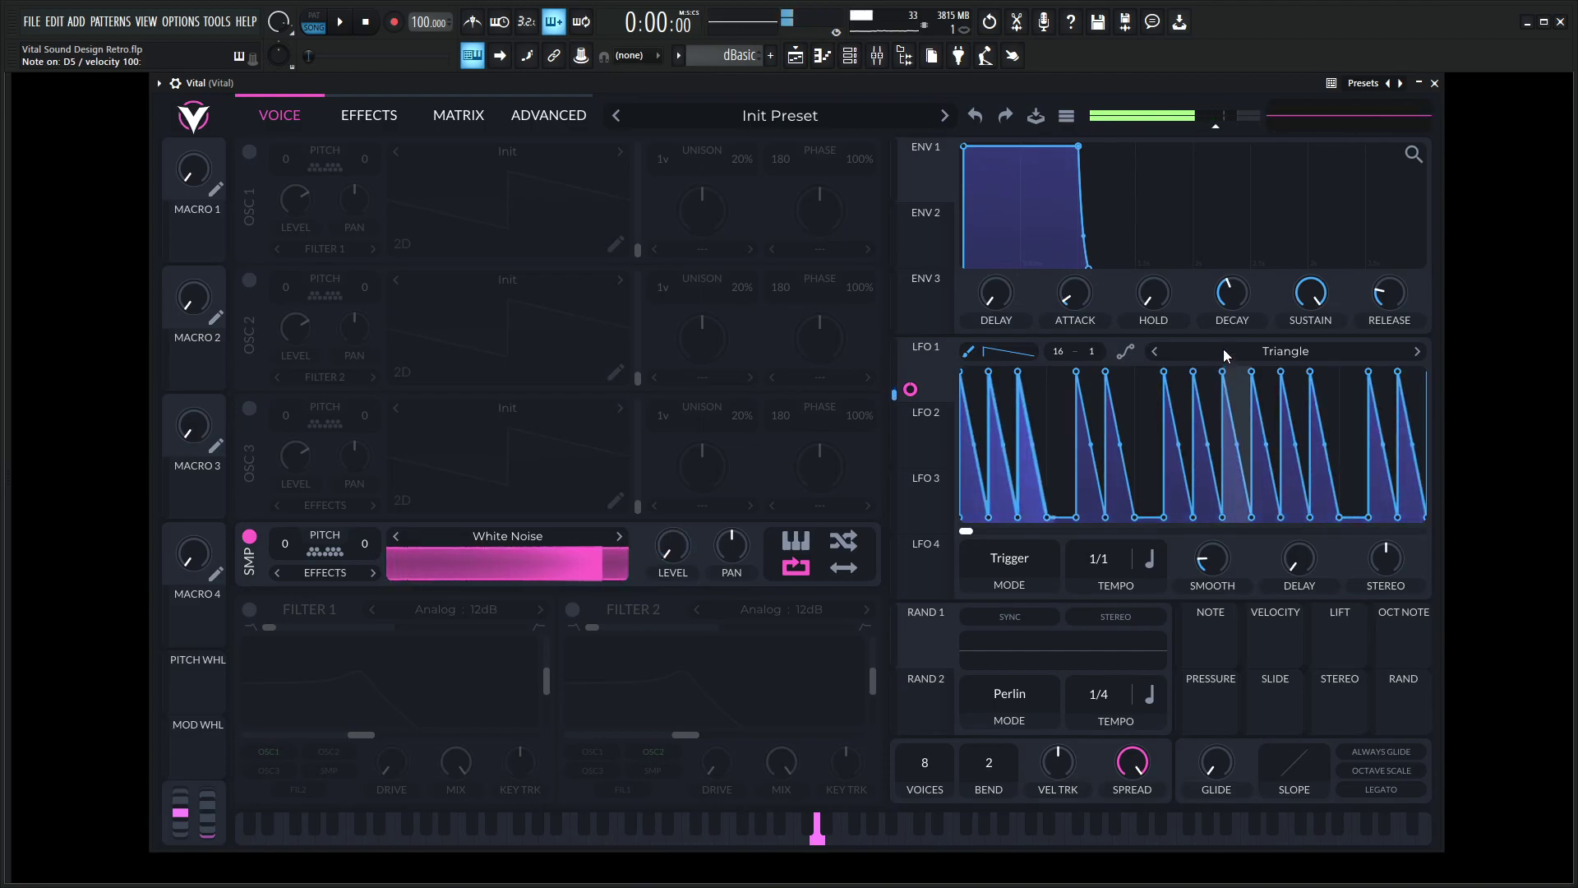
drag(1233, 372, 1274, 523)
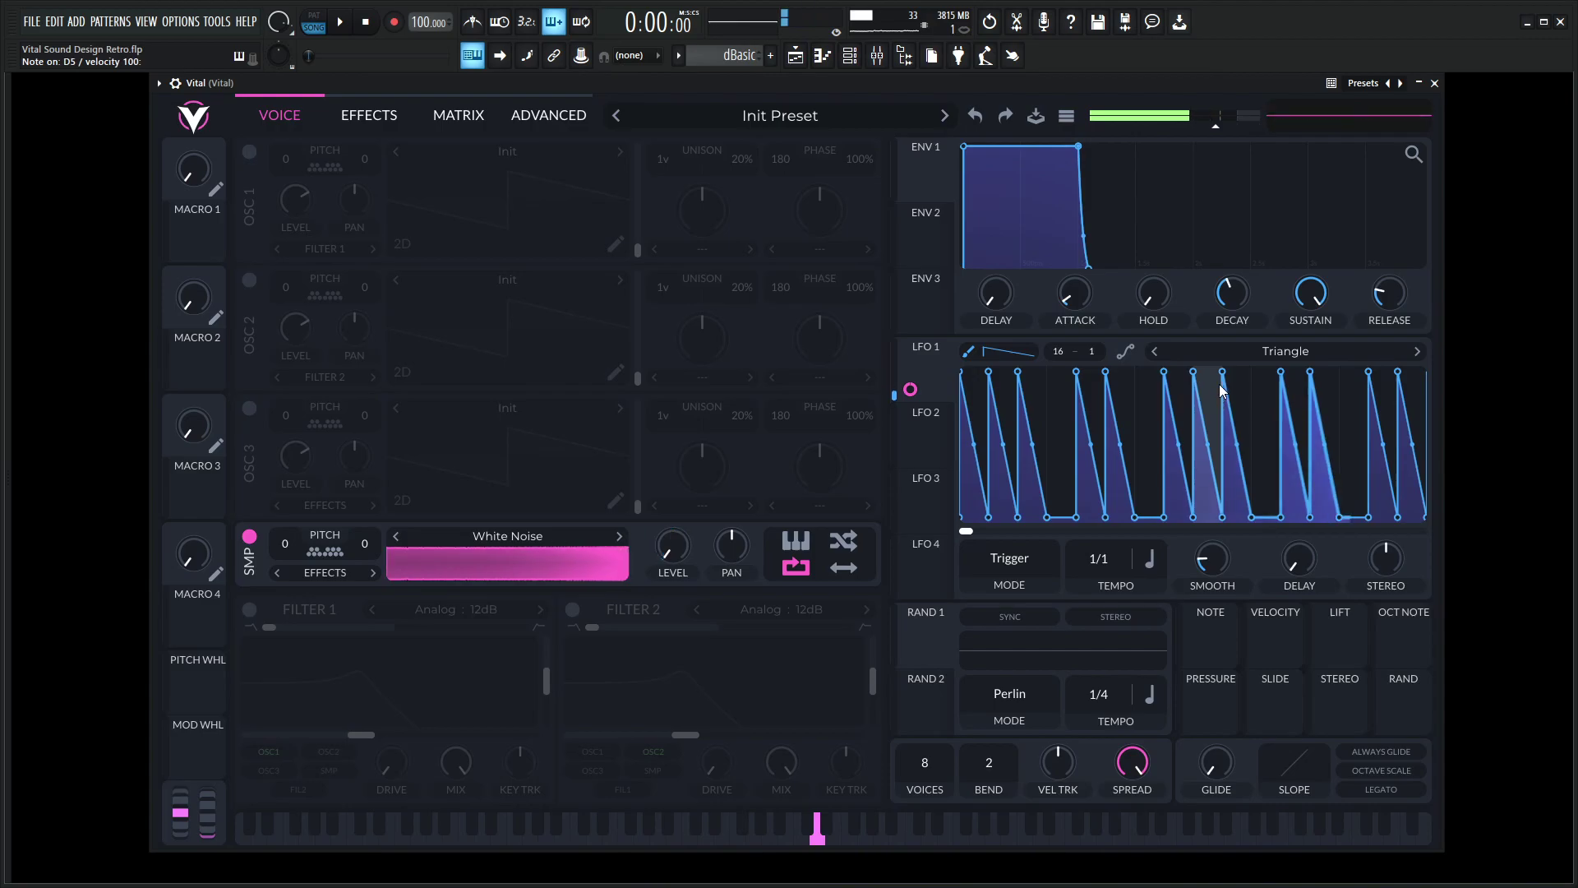
drag(1225, 392, 1244, 587)
Refine the LFO 1 rhythm during song playback by restoring steps 11 and 14 and silencing steps 12 and 16
key(space)
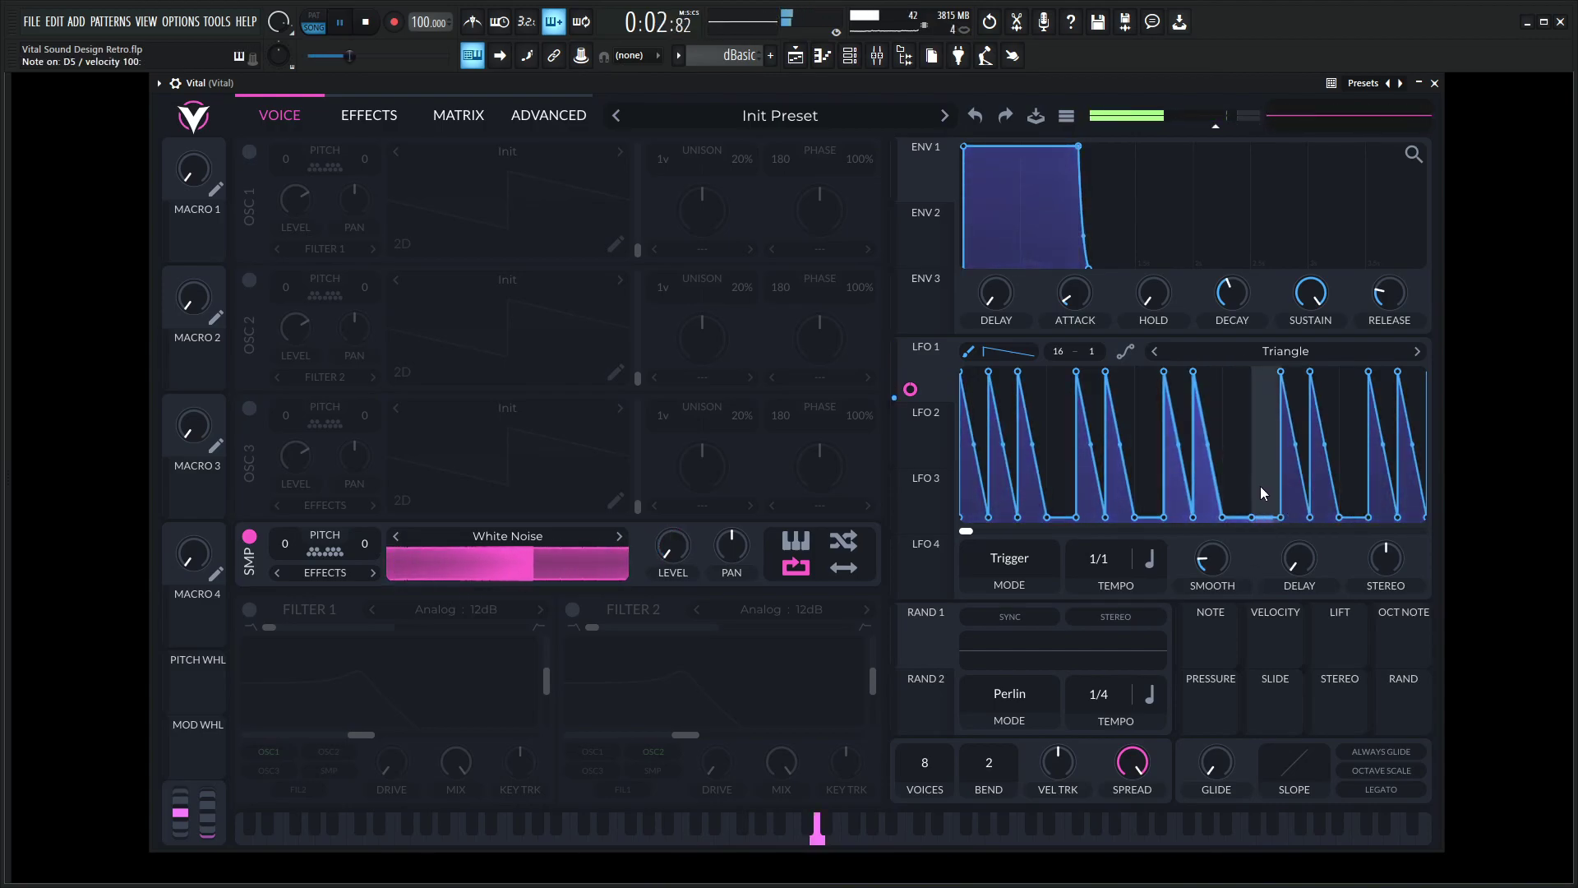
drag(1264, 494, 1269, 356)
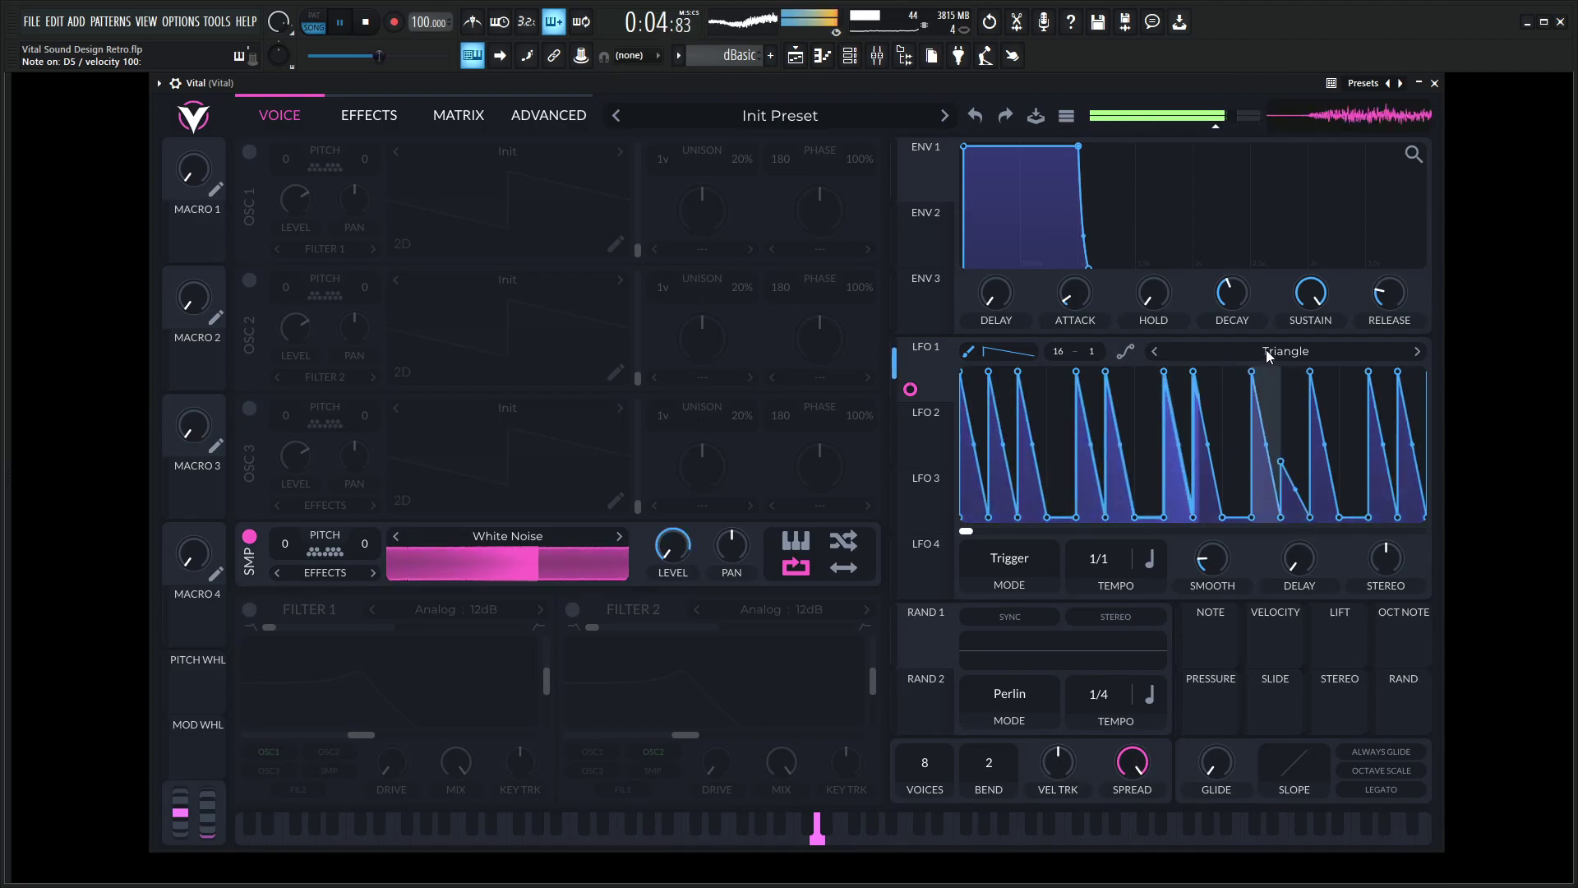
drag(1291, 446, 1293, 531)
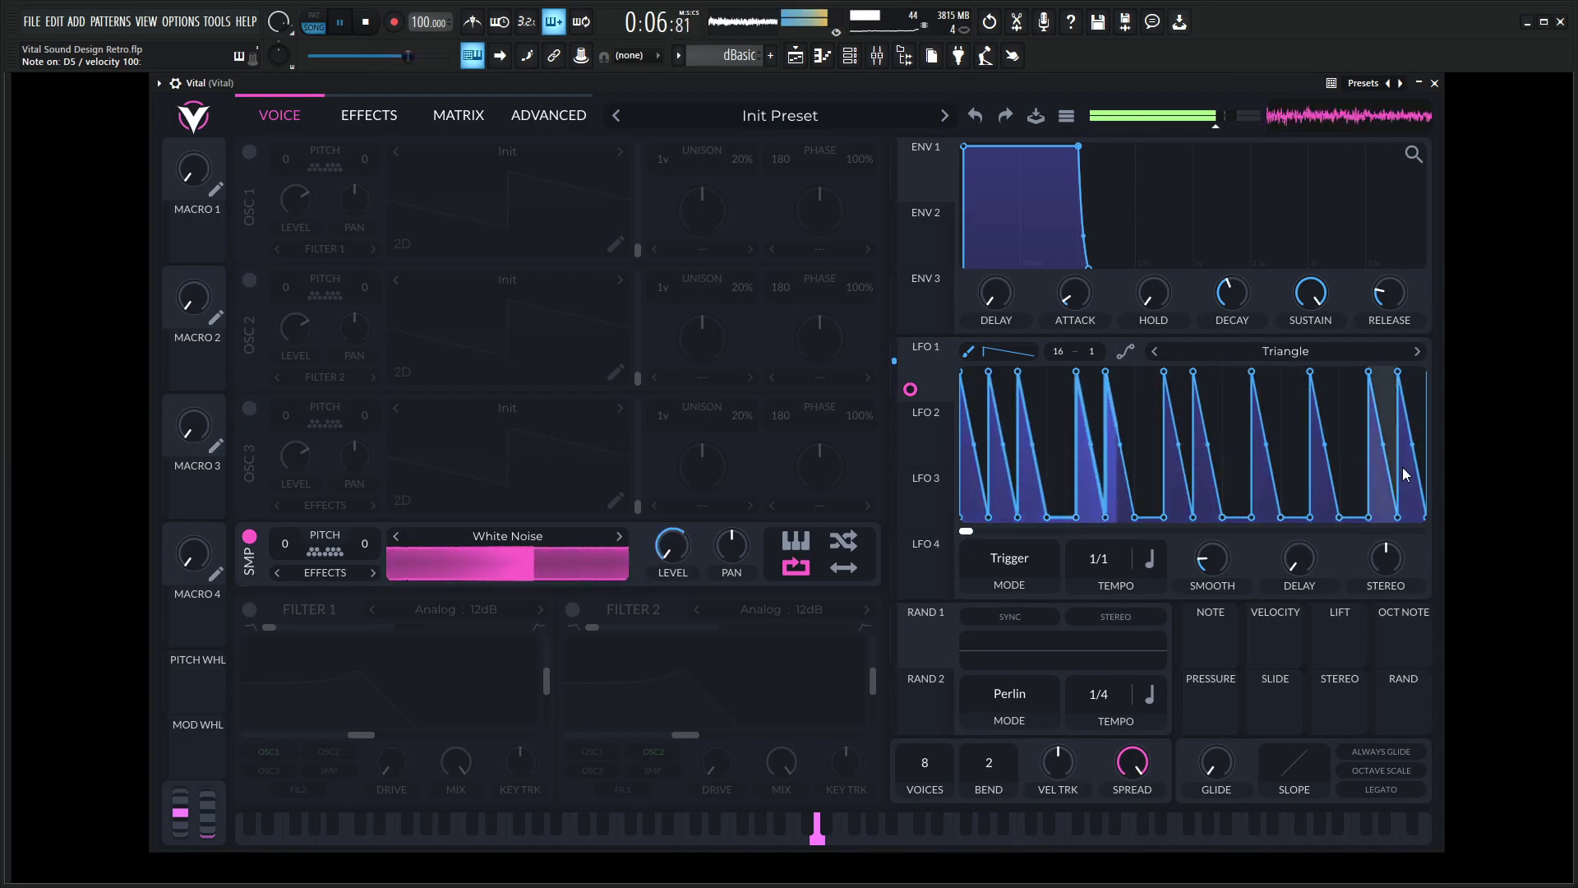
mouse_move(1356, 448)
mouse_down()
mouse_move(1348, 378)
mouse_move(1376, 369)
mouse_move(1397, 397)
mouse_move(1427, 583)
mouse_move(1371, 361)
mouse_move(1407, 406)
mouse_up()
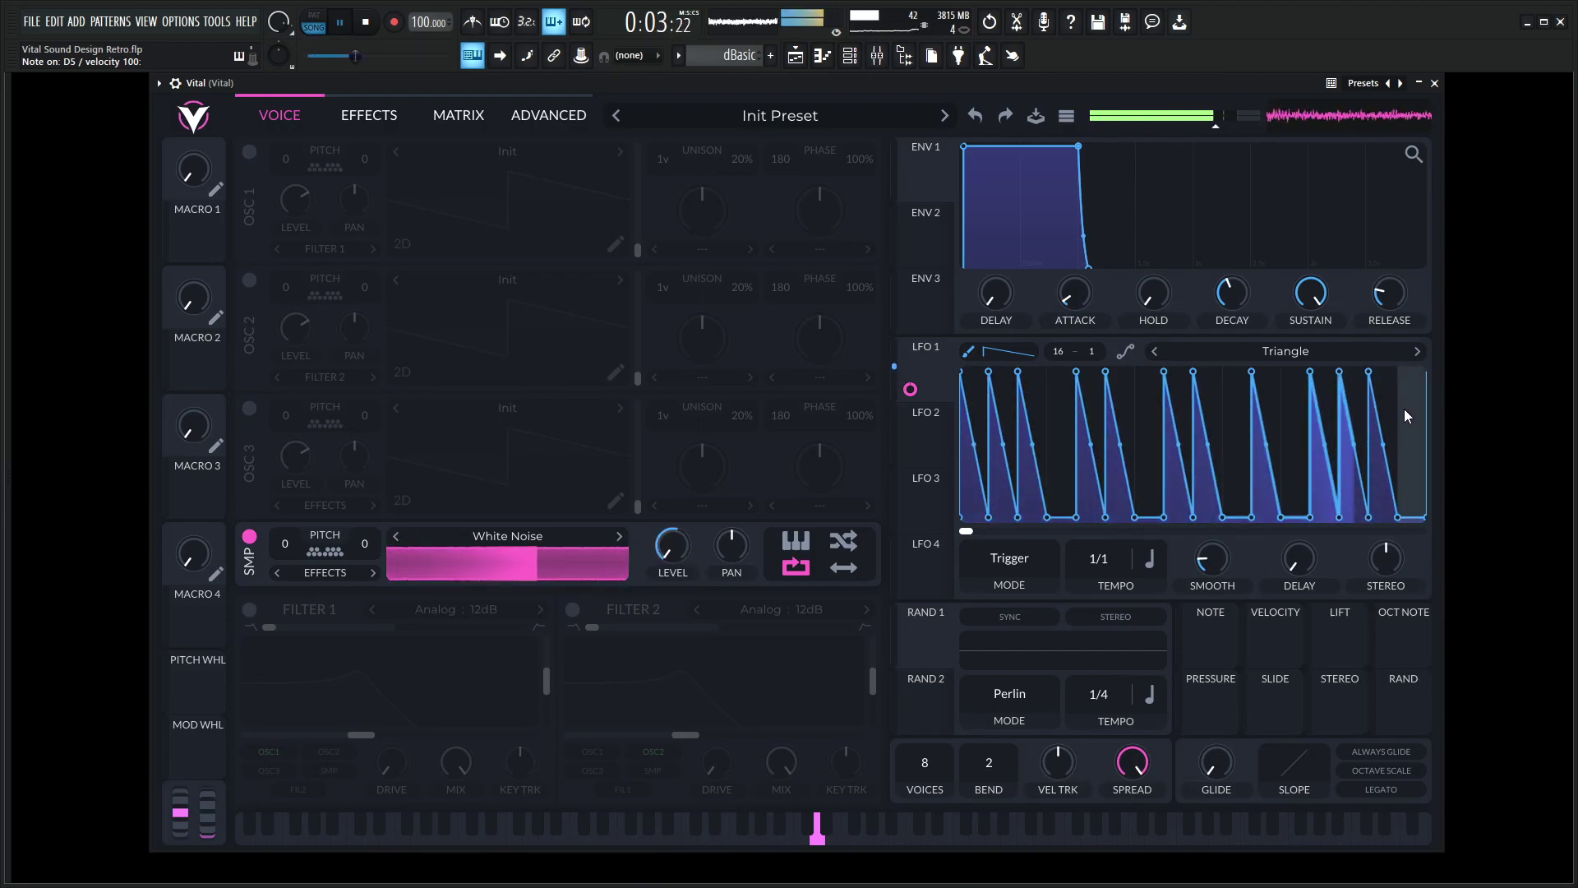
key(space)
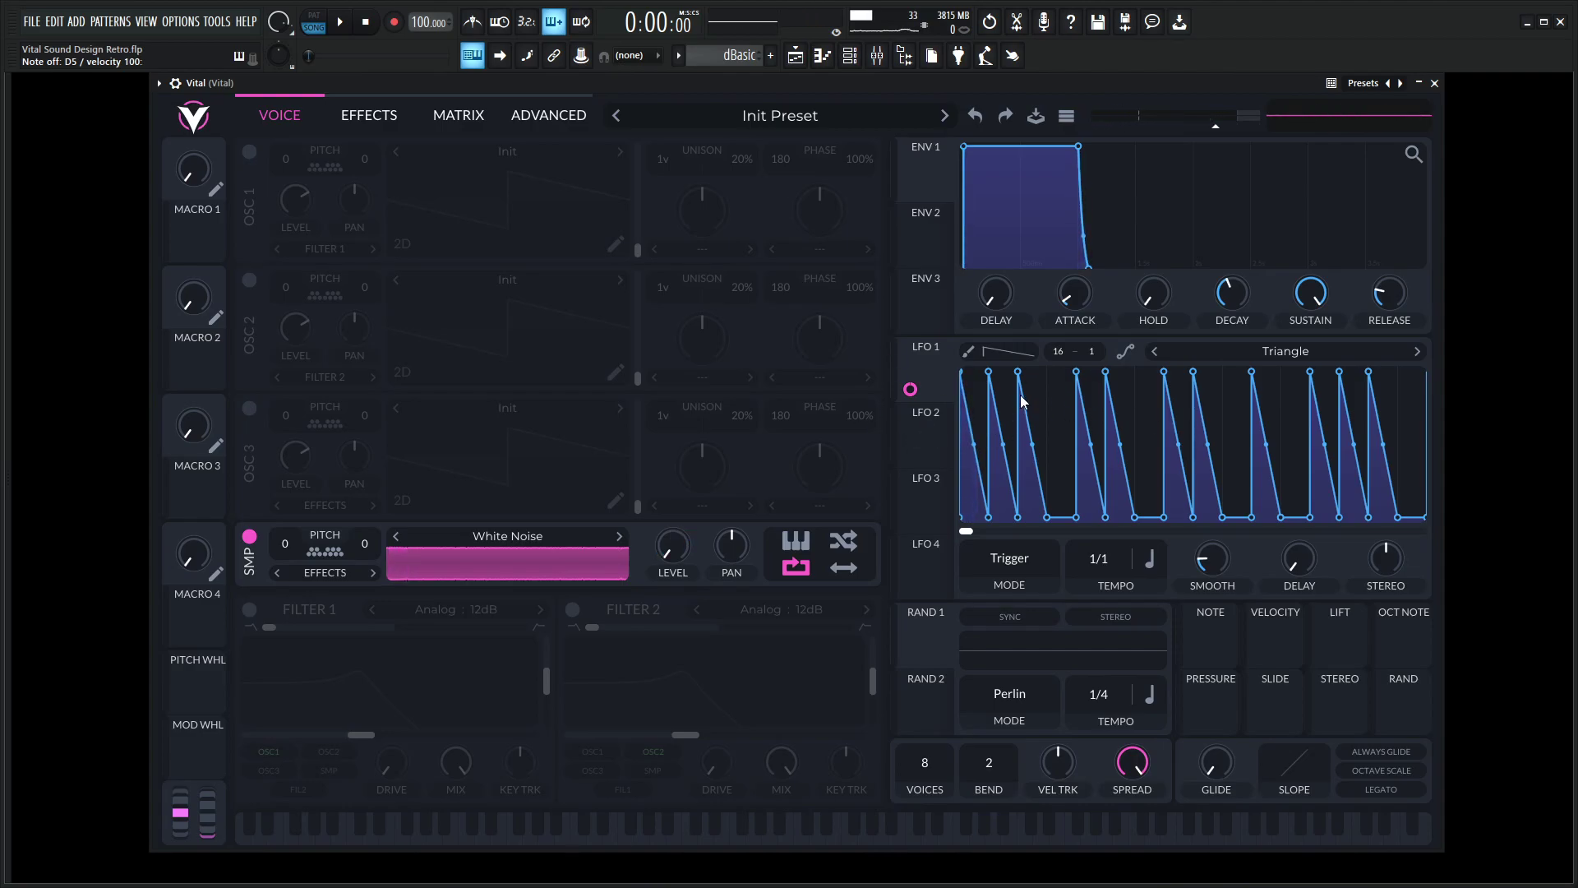
Bend the falling ramps of LFO 1 into curves while the song plays, and stop playback
key(space)
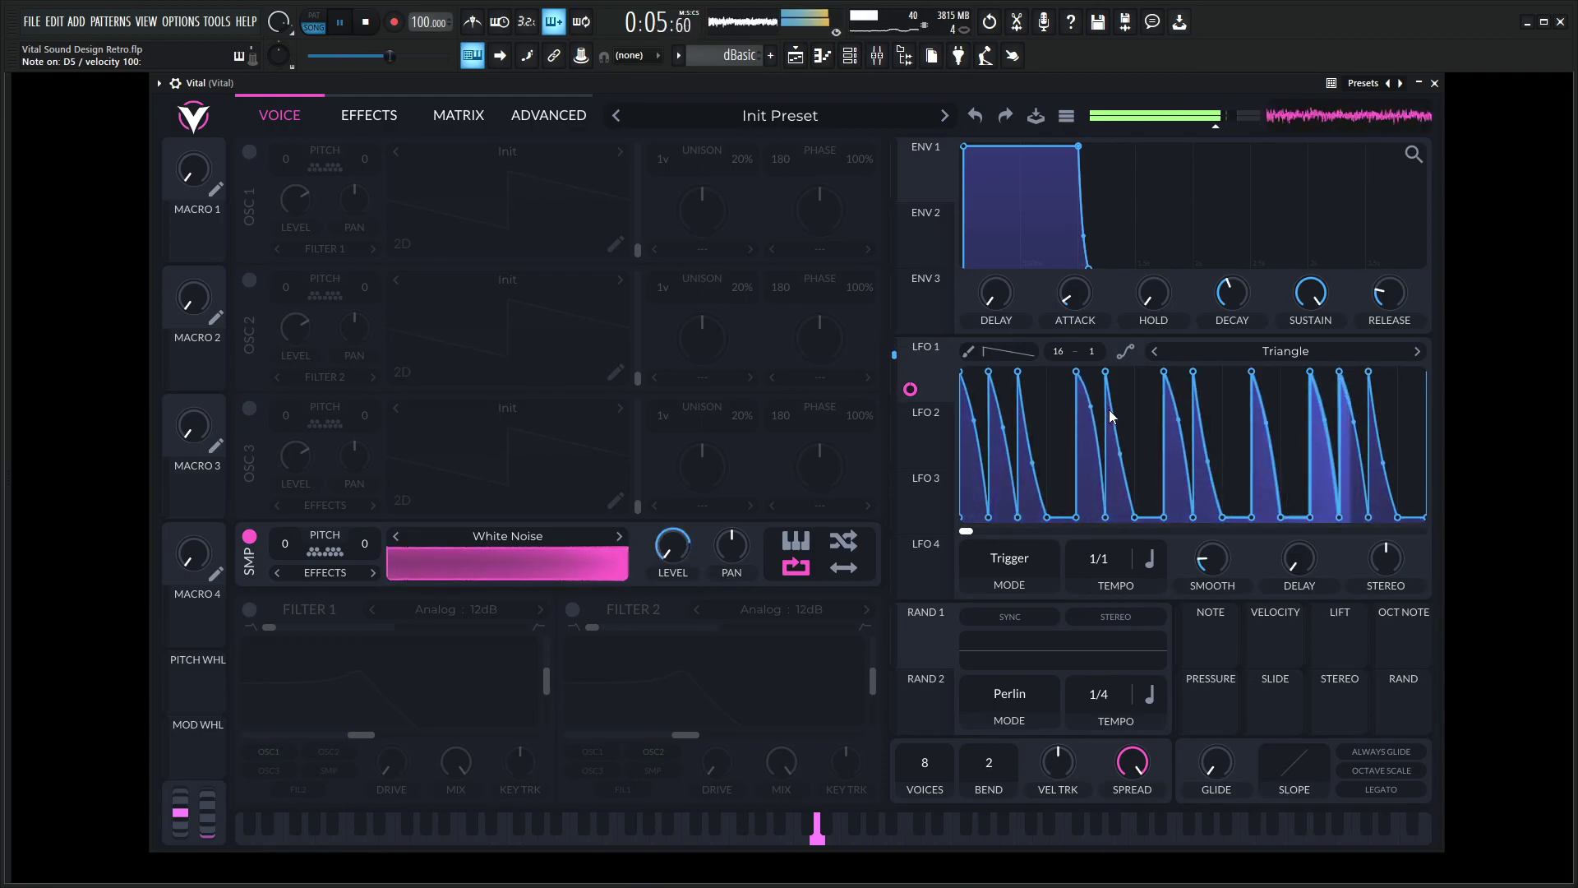
drag(1126, 454, 1128, 445)
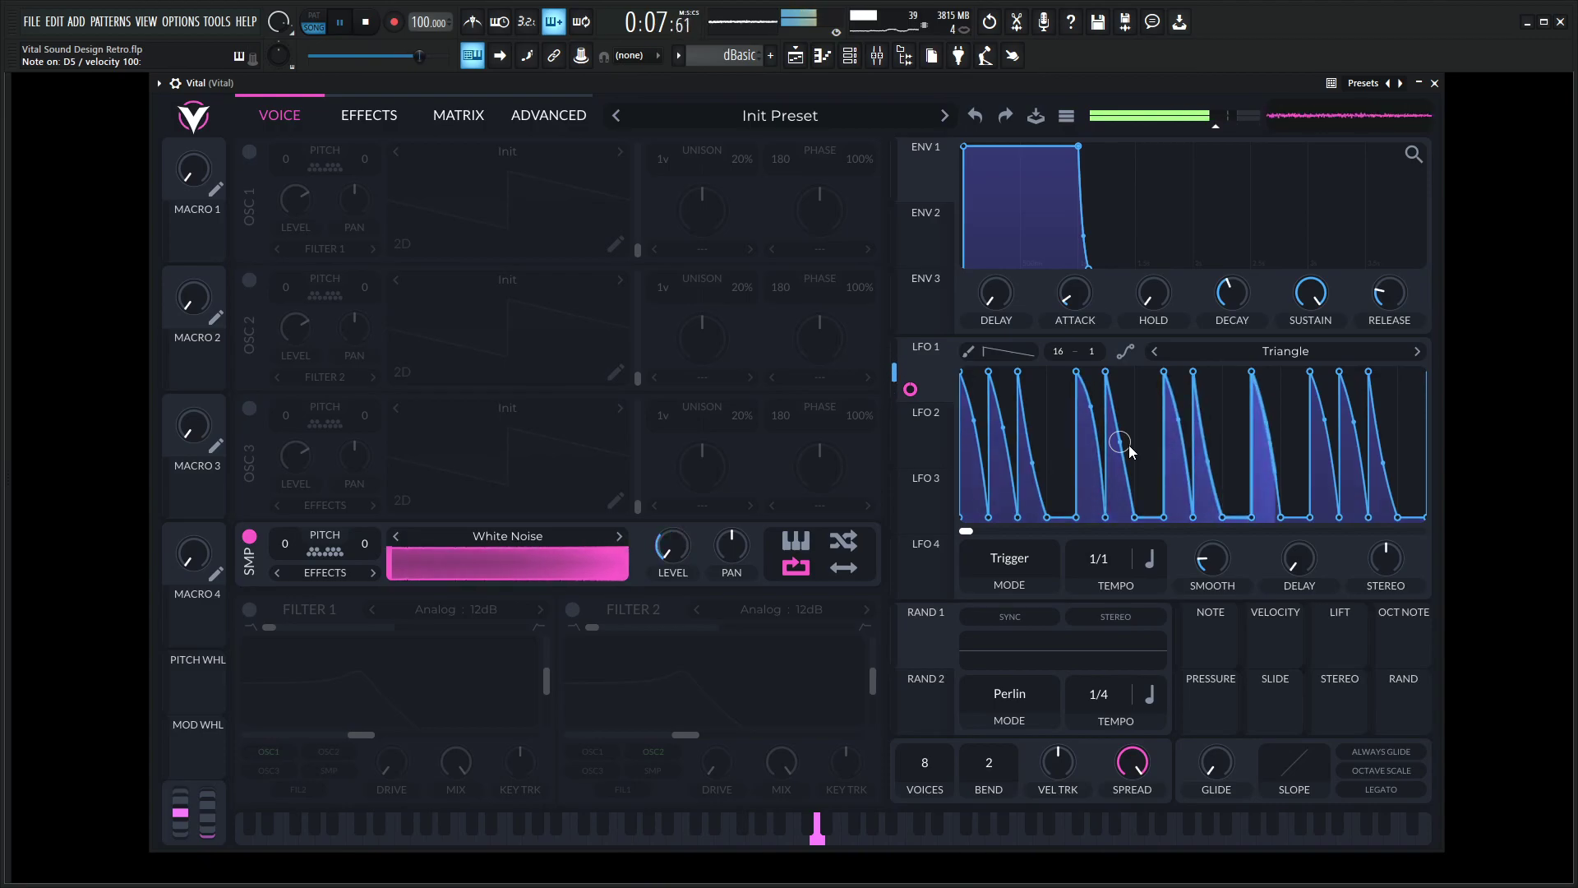
key(space)
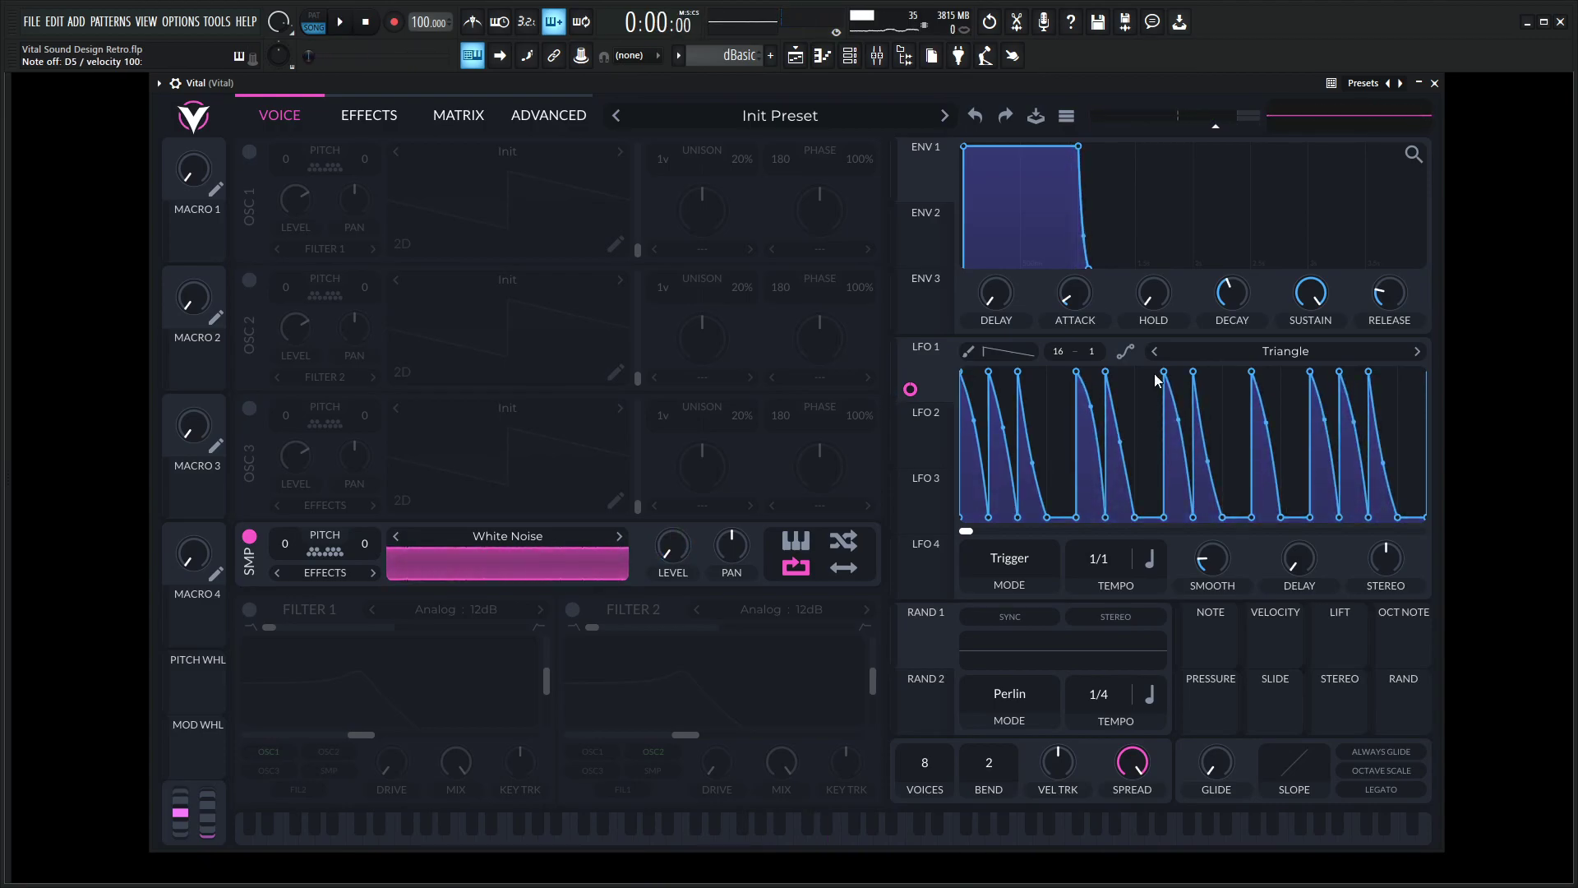
Select LFO 2 for editing and activate oscillator 1 in place of the sampler
click(934, 436)
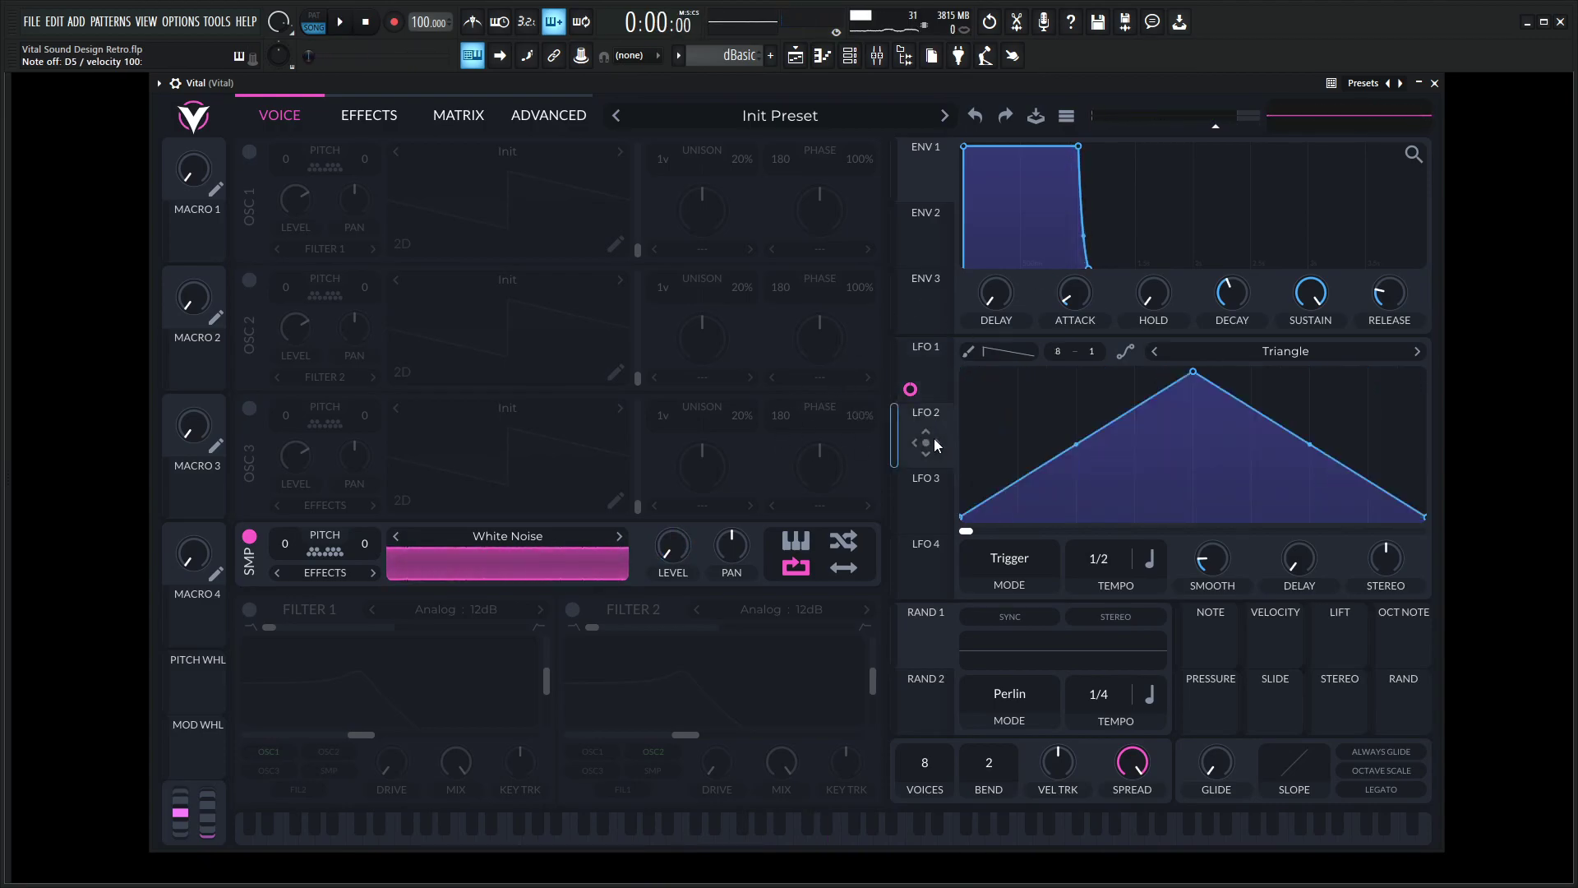
click(249, 537)
click(249, 152)
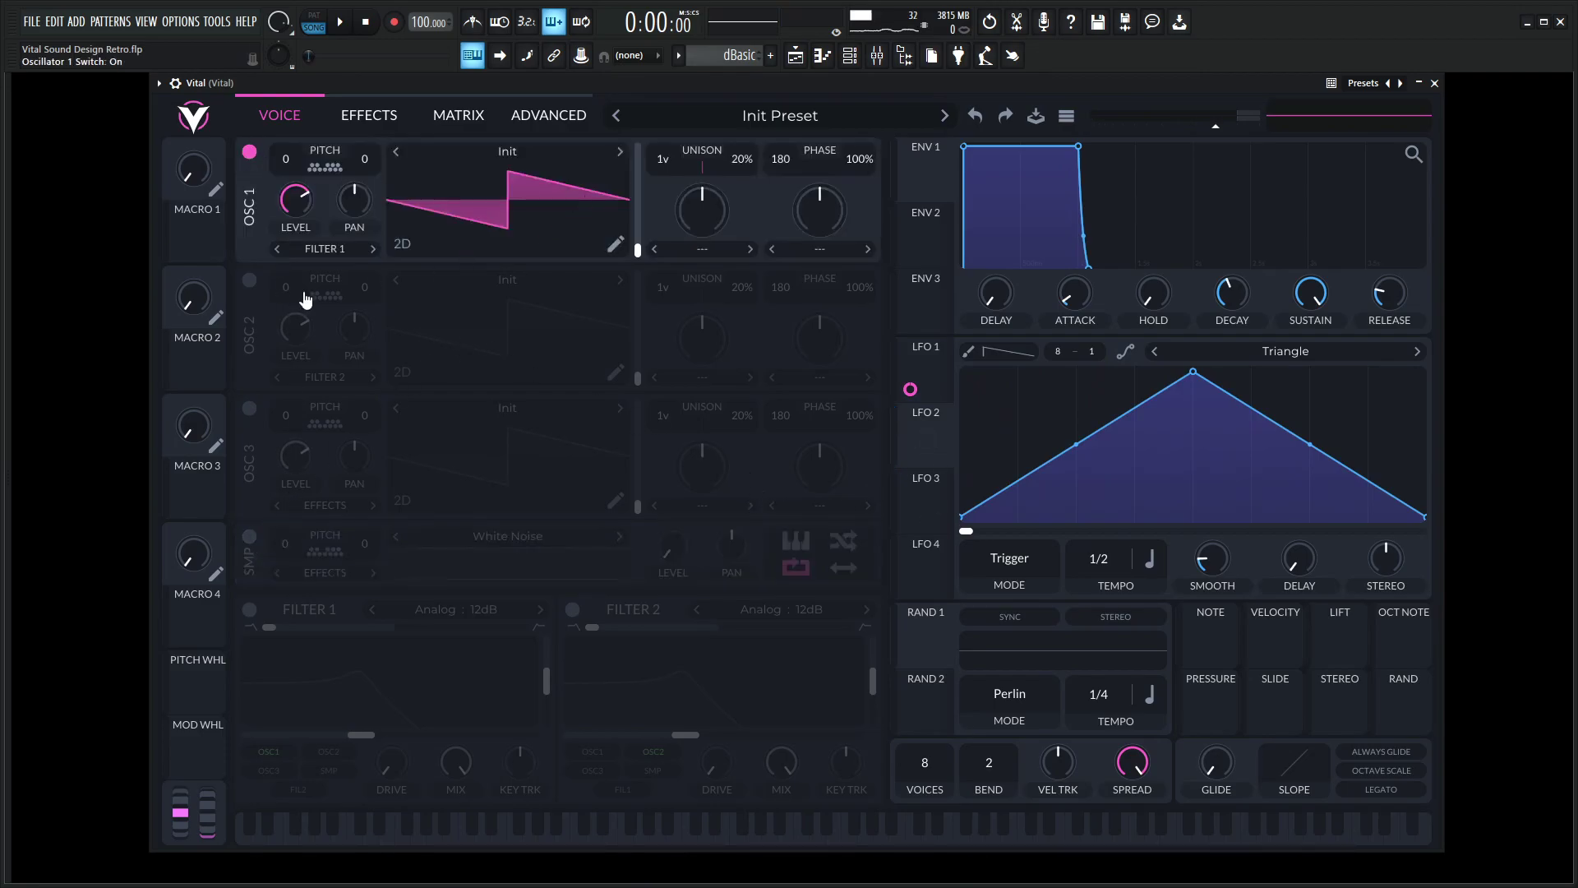
Load the Basic Shapes wavetable in oscillator 1 and move its frame to the saw wave
click(510, 156)
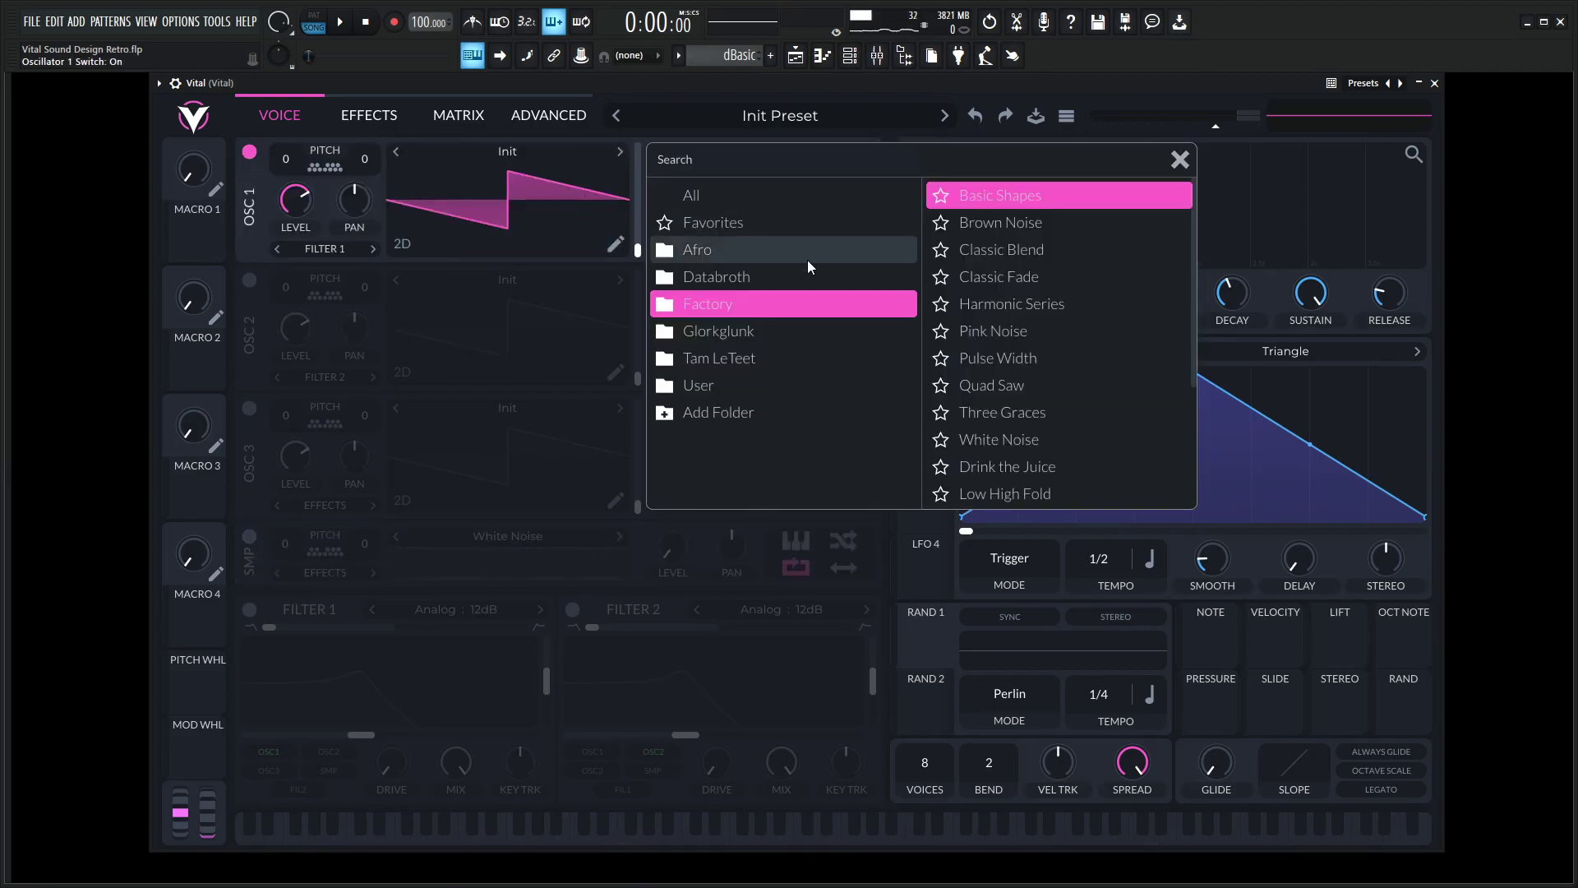
click(1014, 186)
click(1177, 157)
drag(638, 249, 644, 198)
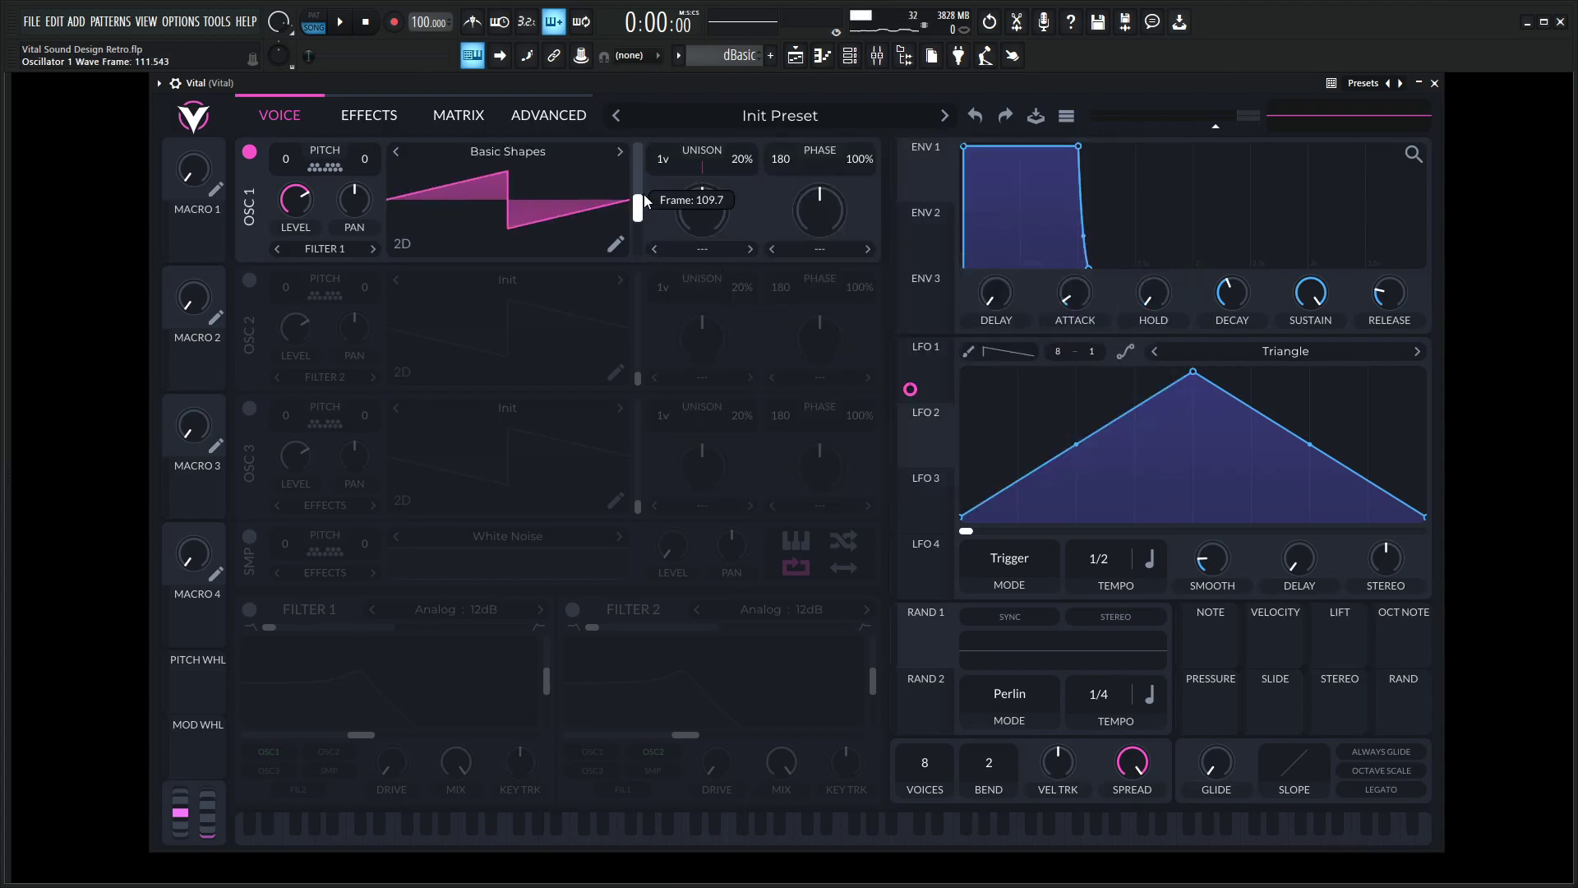
Set up oscillator 2 with the Basic Shapes wavetable at its square wave frame and leave the oscillator switched off
click(249, 280)
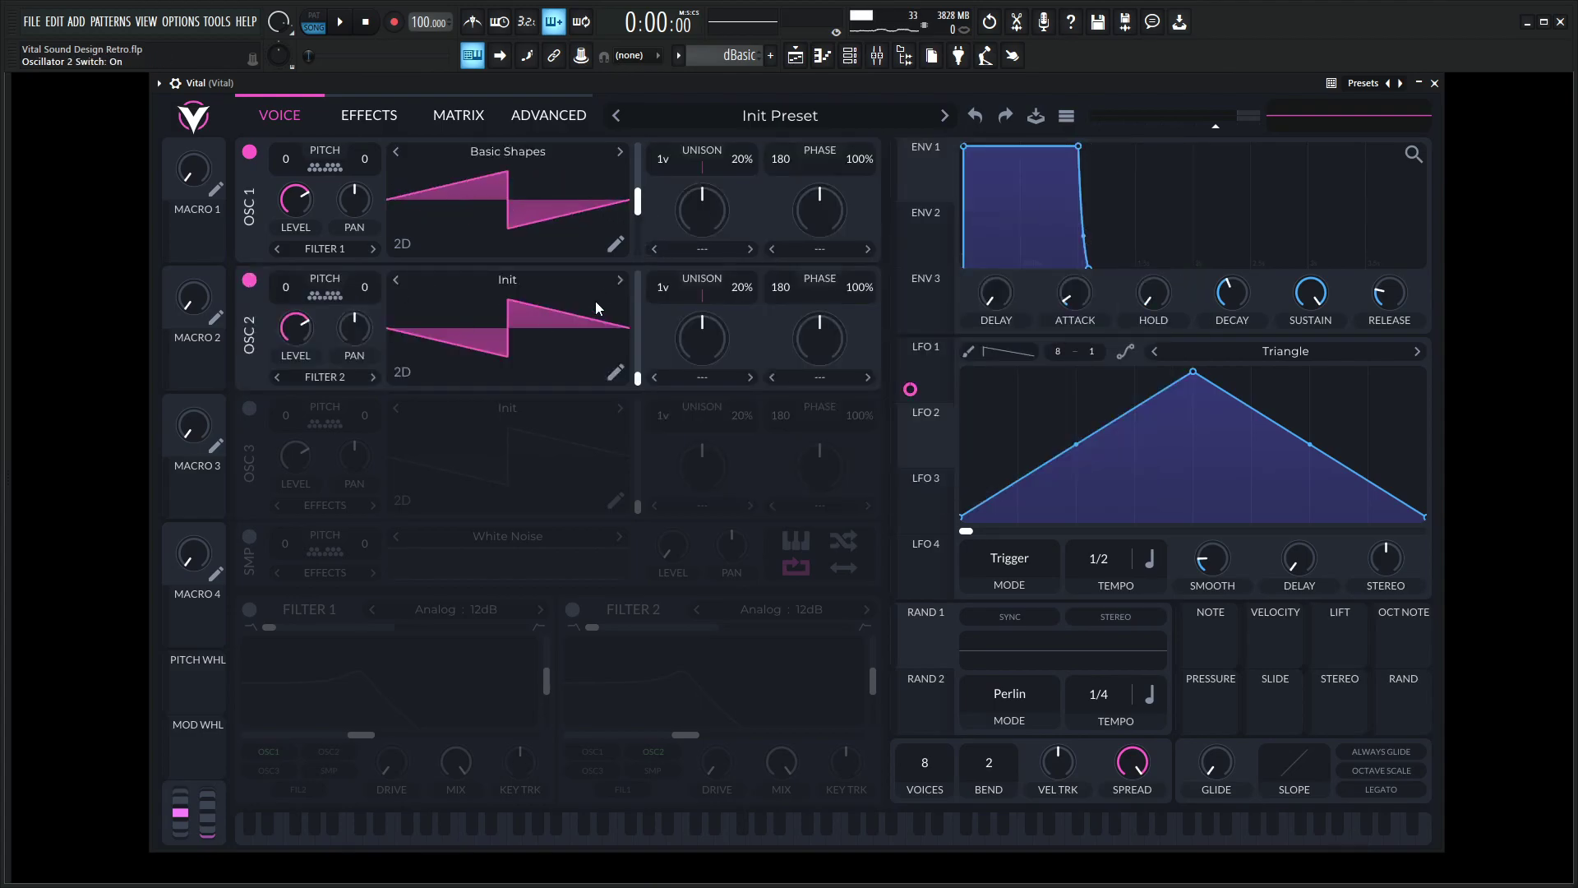
click(530, 287)
click(1021, 325)
click(1180, 288)
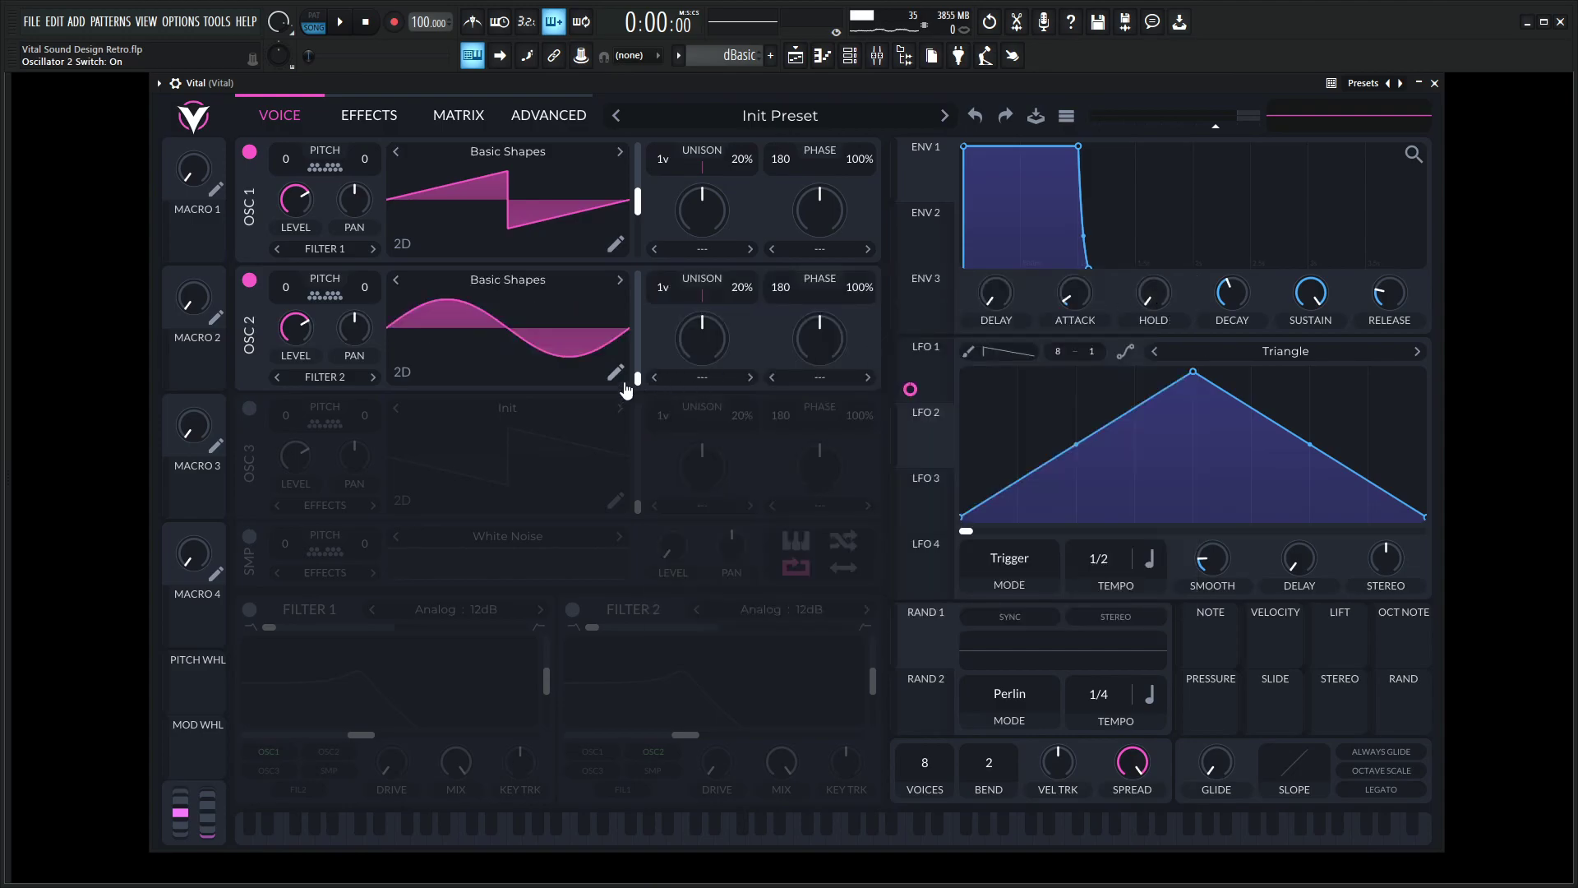
drag(638, 378, 649, 308)
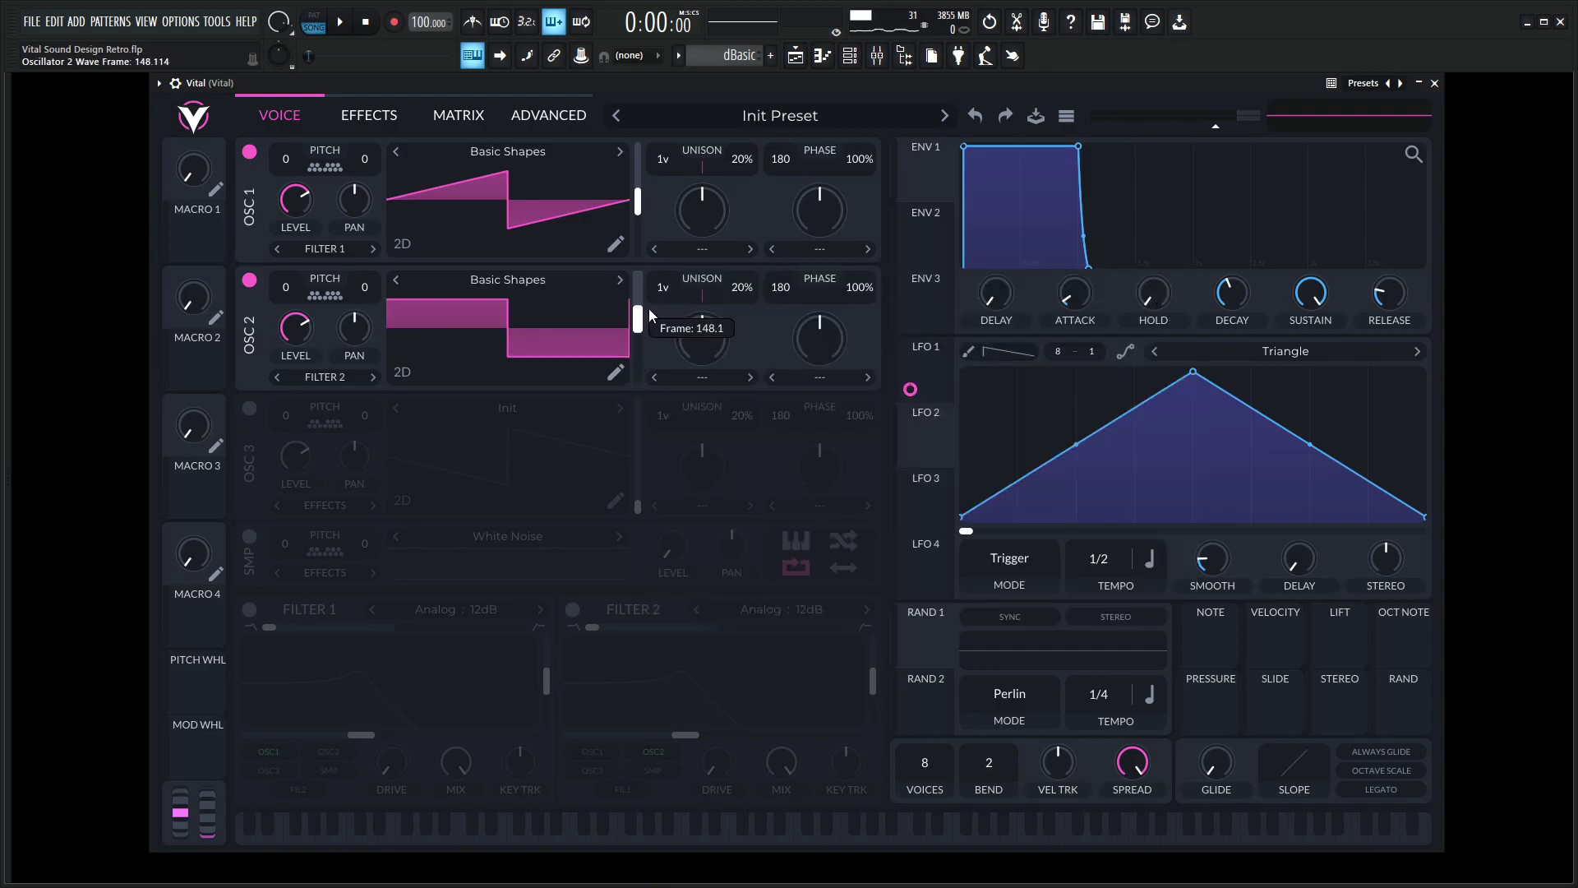
click(249, 280)
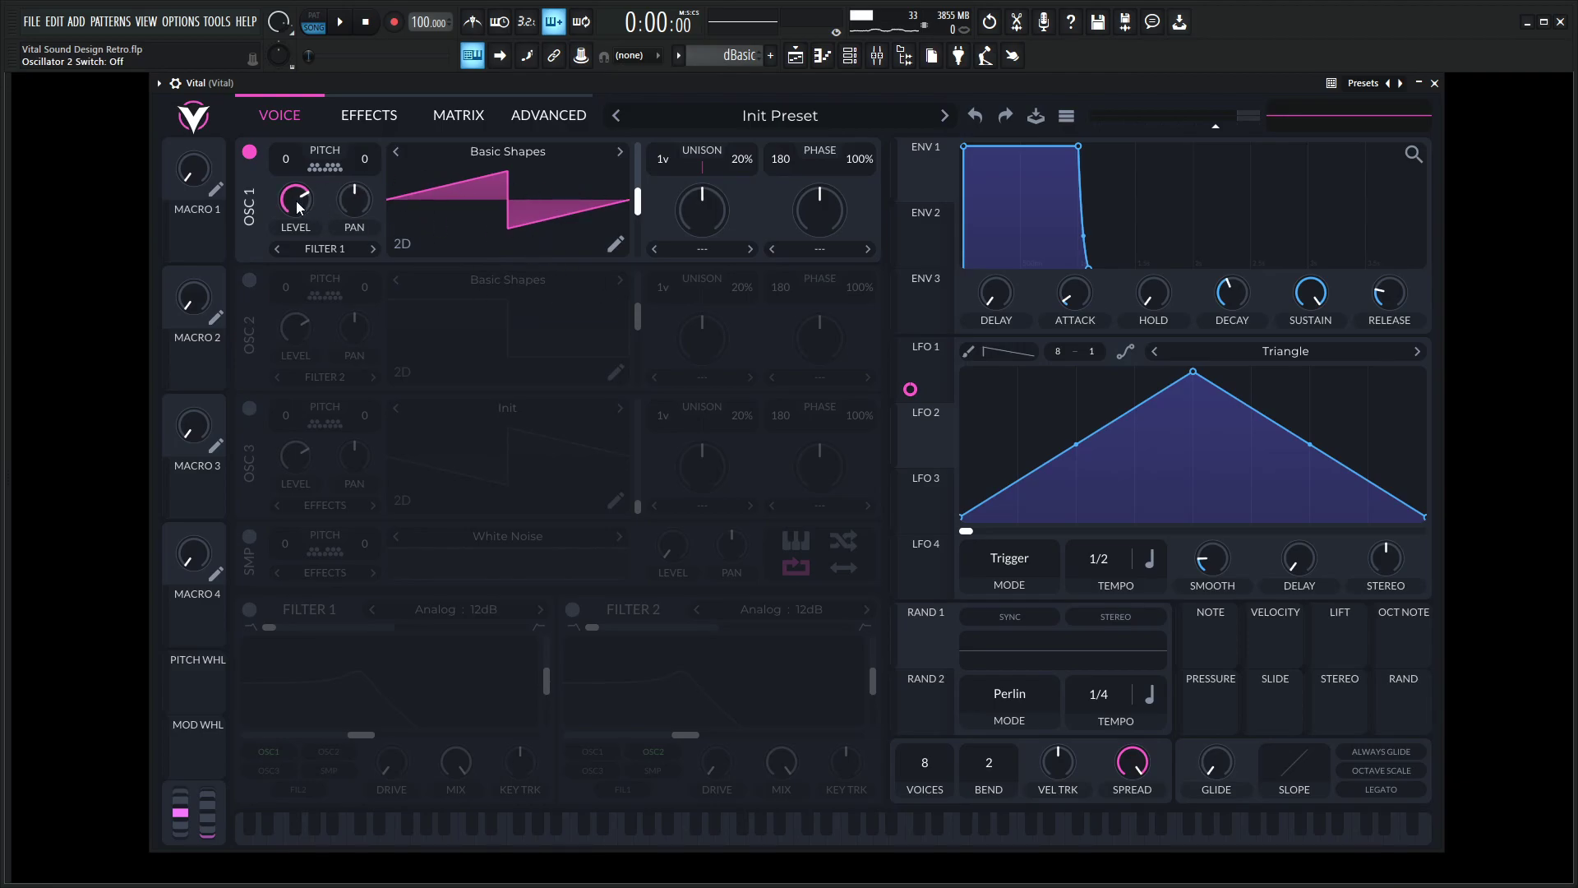
Turn oscillator 1's level down to zero and assign LFO 2 to modulate it
drag(298, 208, 298, 329)
drag(926, 444, 296, 201)
key(w)
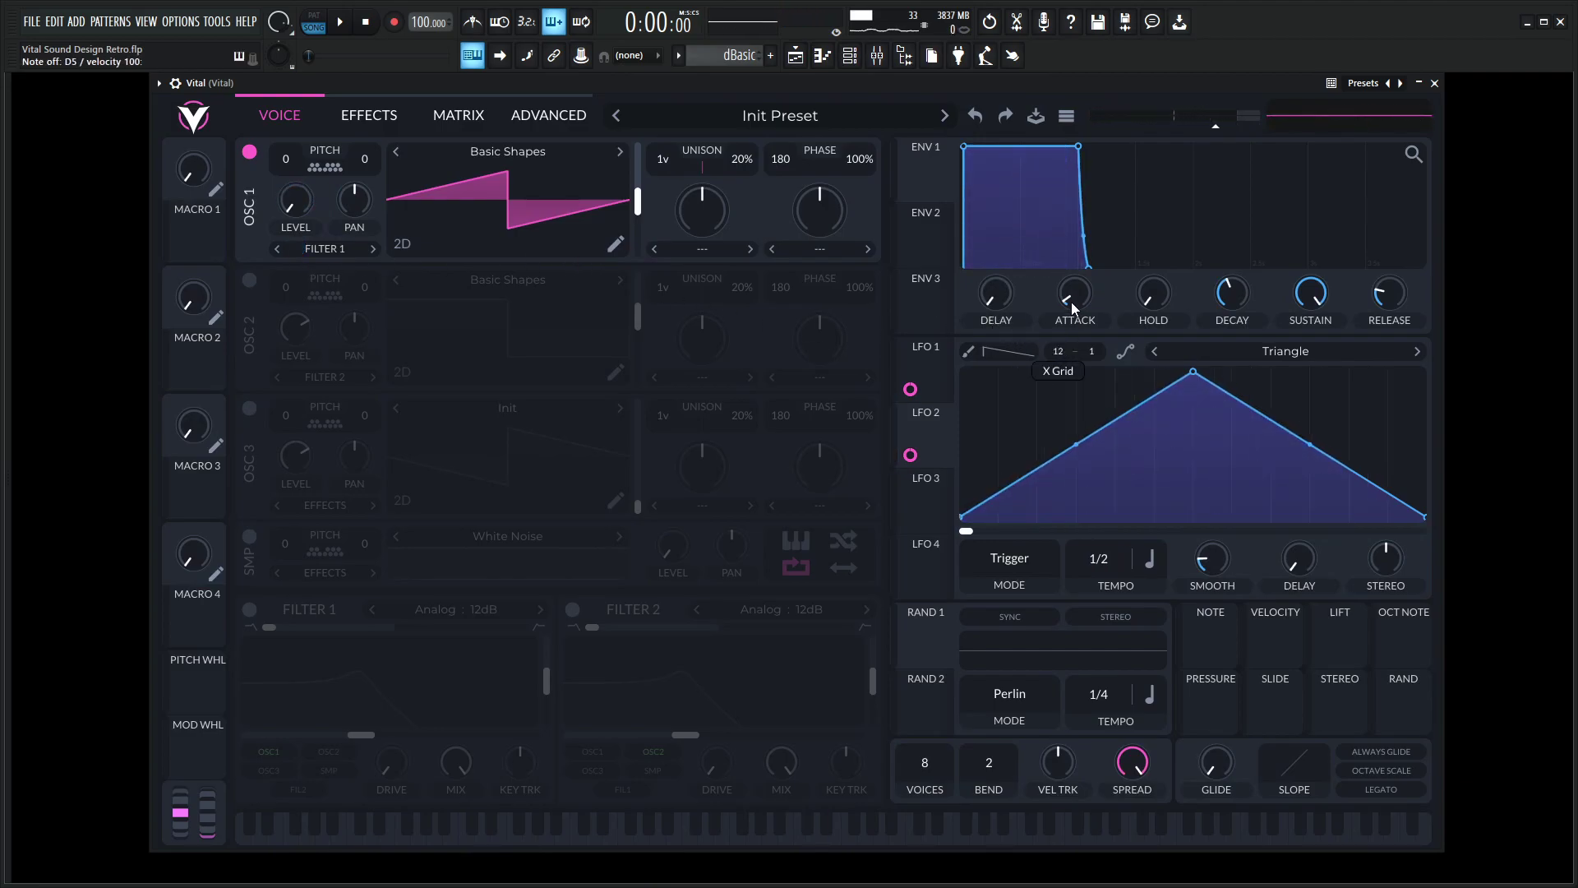
Set LFO 2's horizontal grid to 16, paint falling ramps across all steps and audition the saw
drag(1072, 306, 1080, 275)
click(973, 352)
drag(974, 372, 1534, 281)
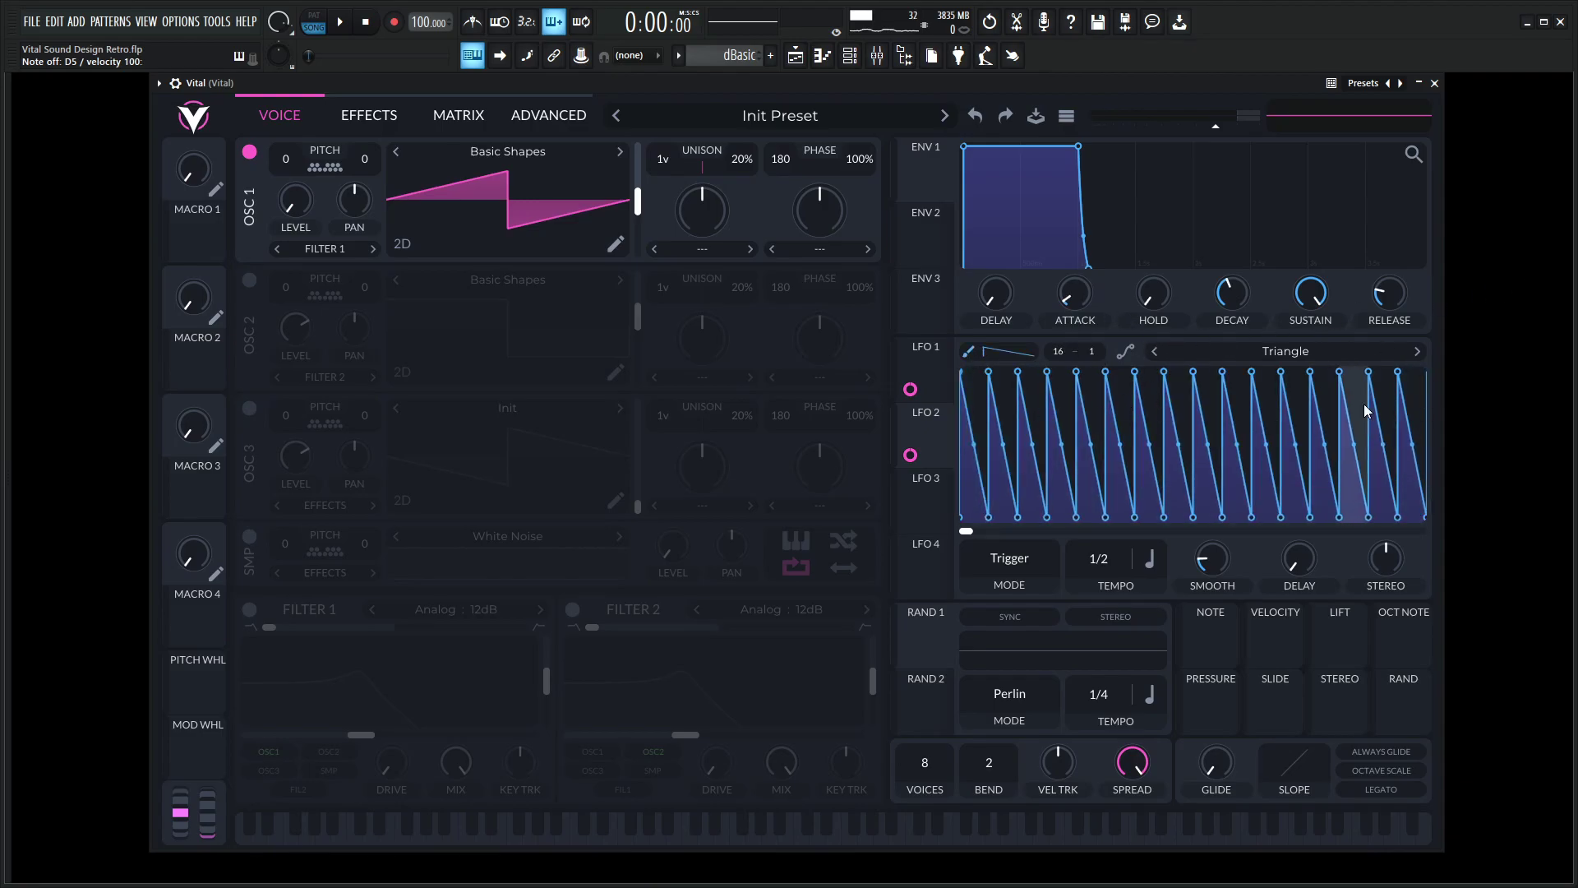
key(q)
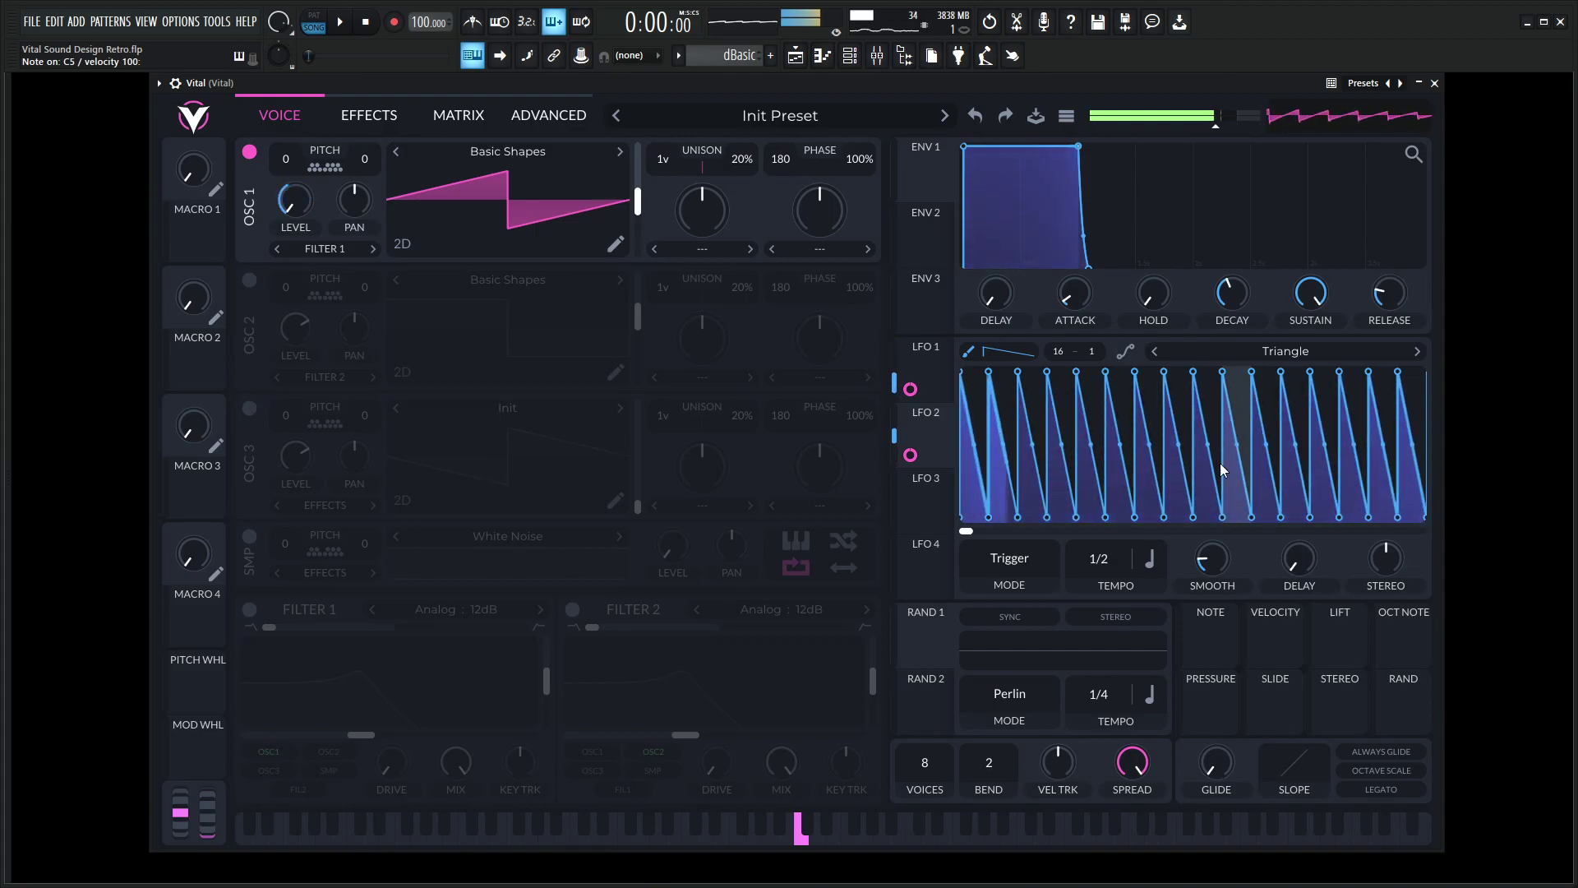
Set LFO 2's tempo to 1/1 and horizontal grid to 8, paint one wide ramp over the first cell, and audition it
drag(1115, 556, 1118, 579)
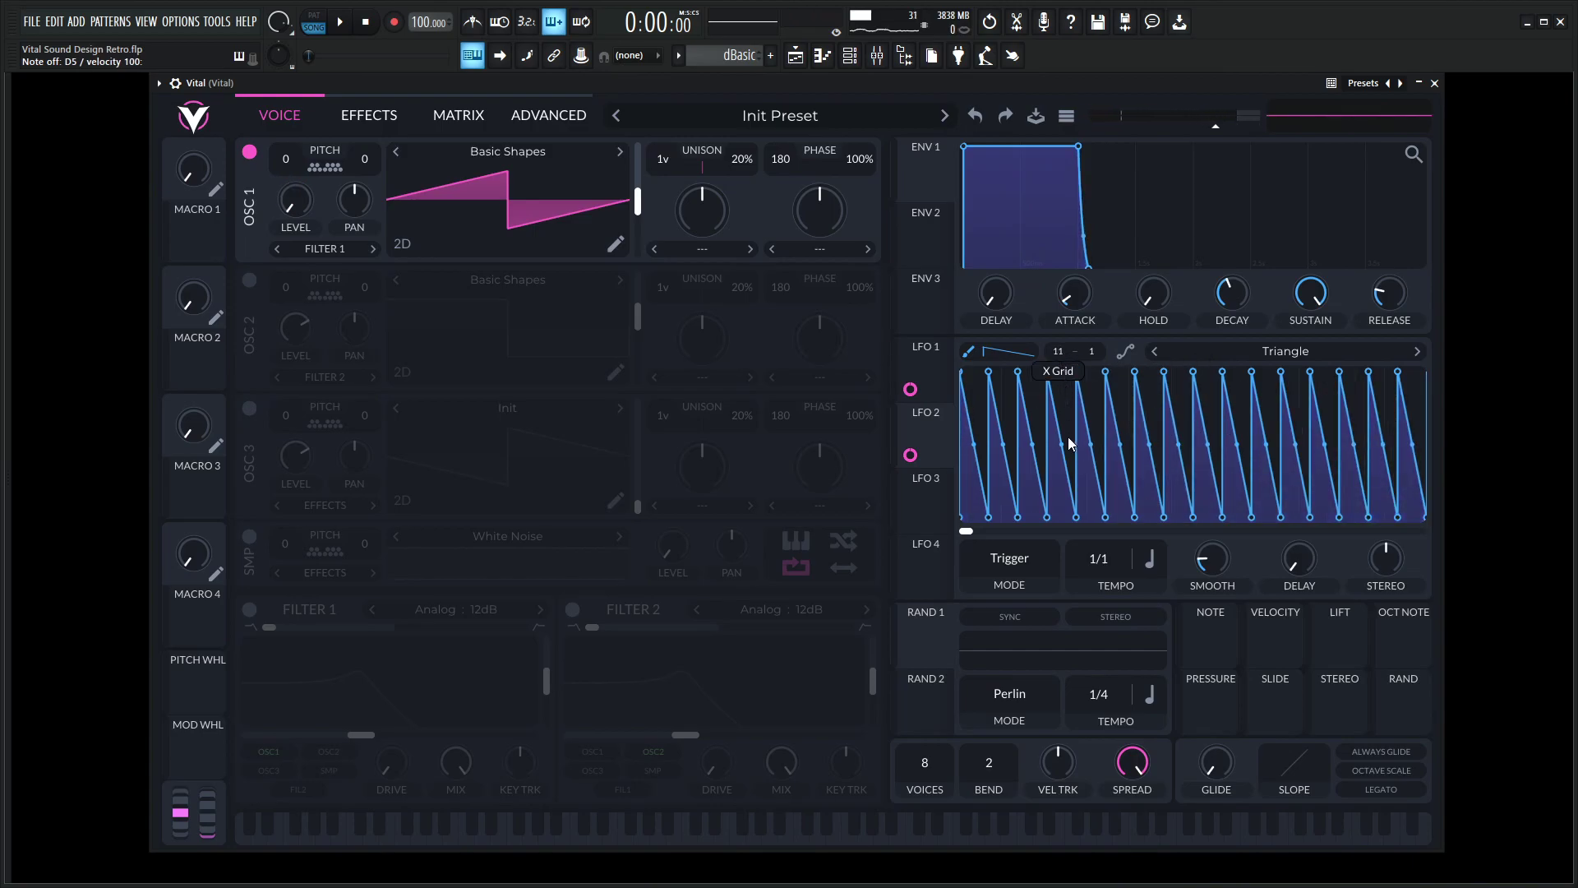
drag(1072, 475, 1072, 481)
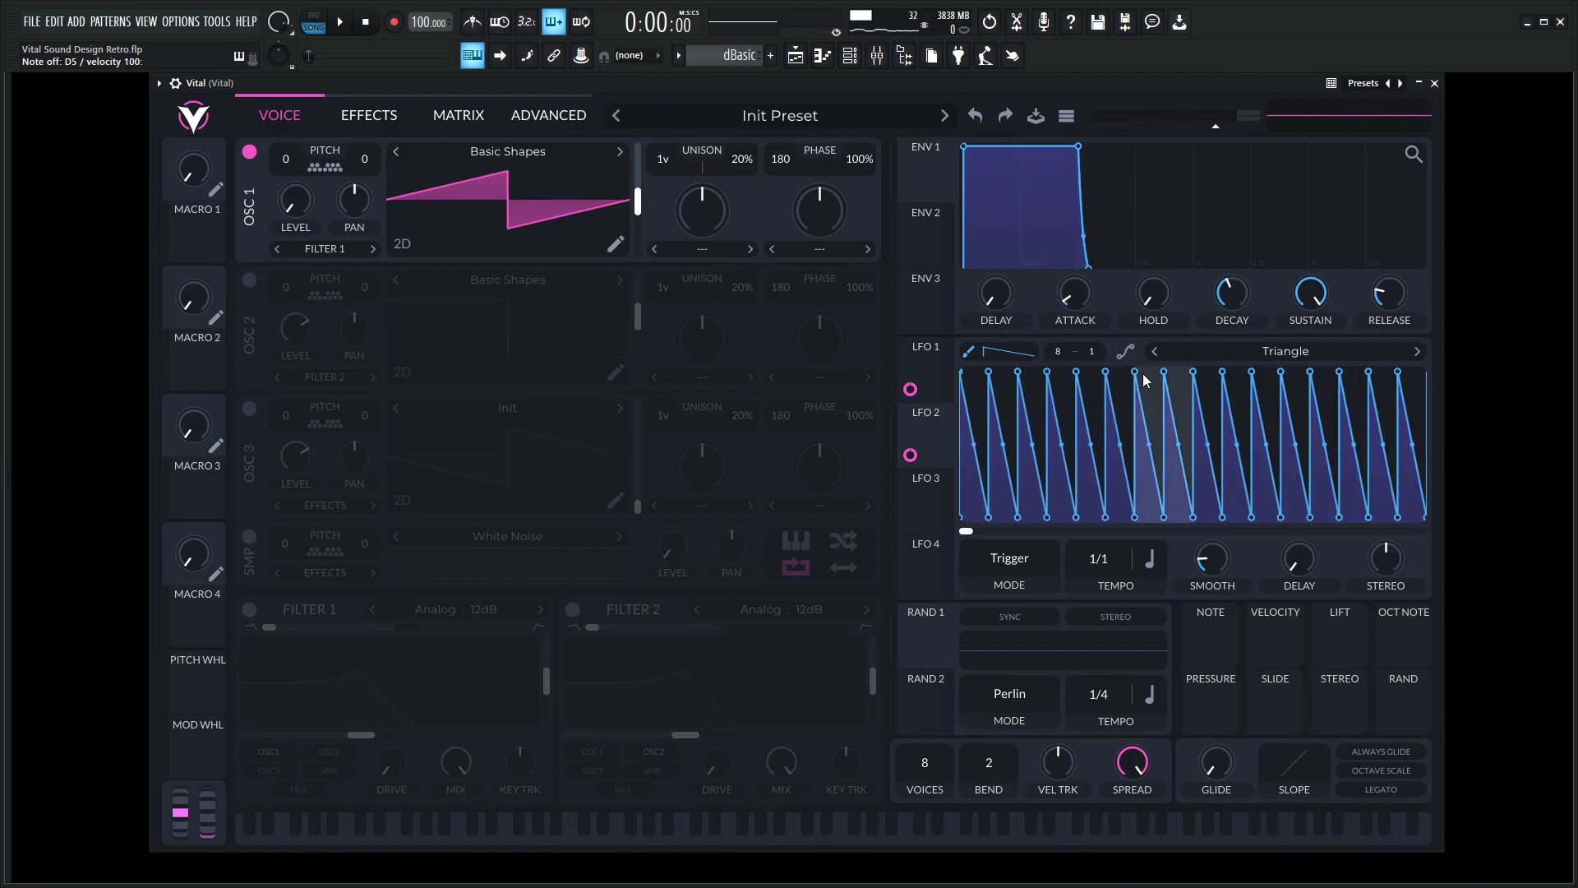
click(994, 374)
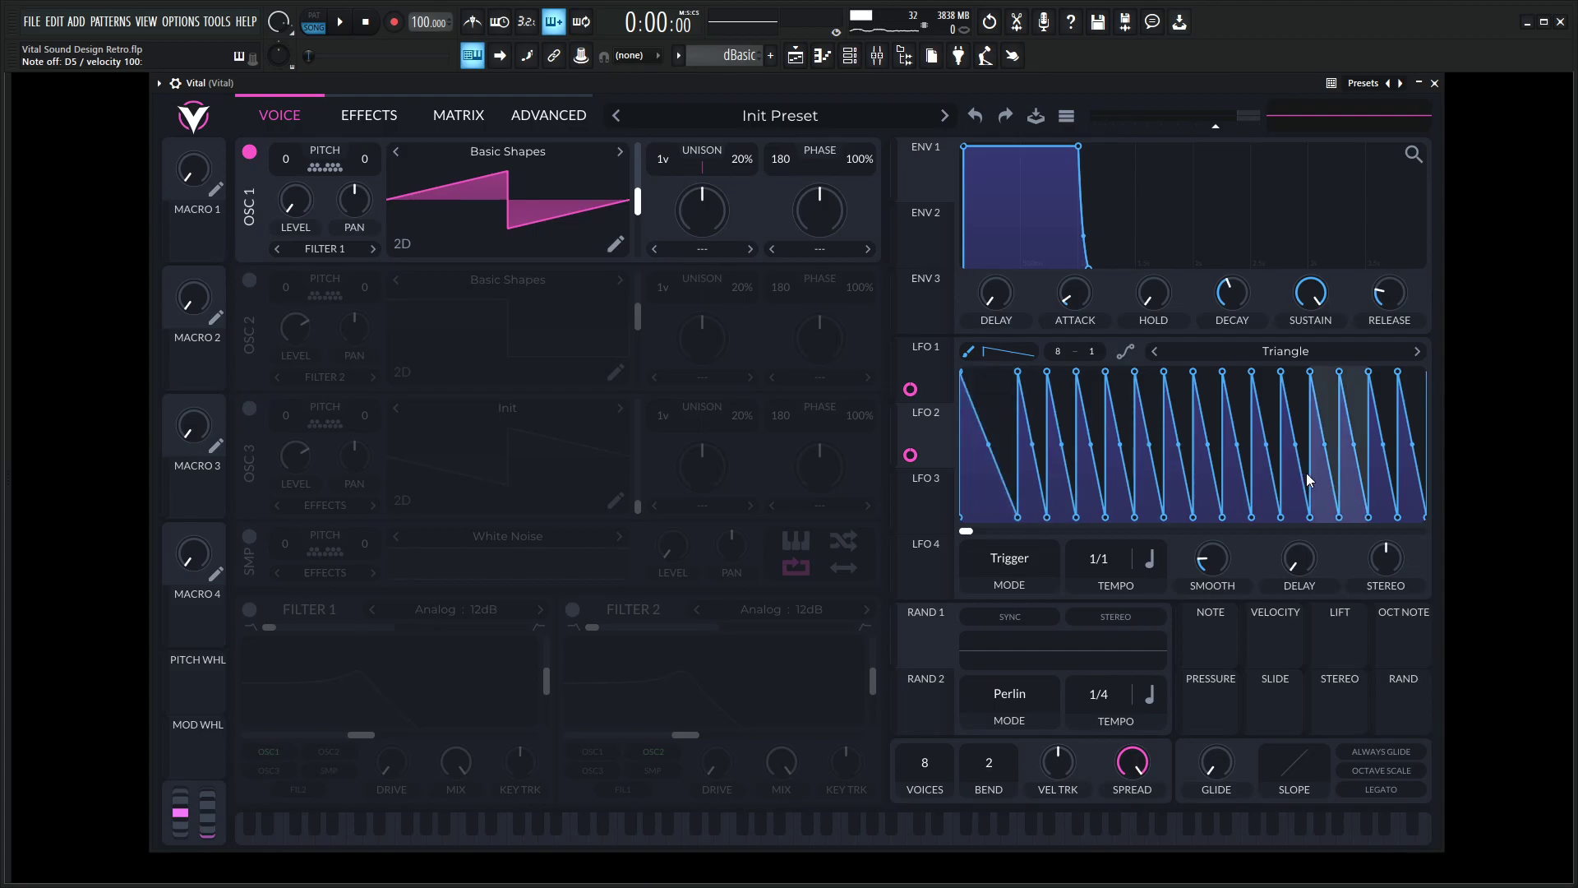
key(w)
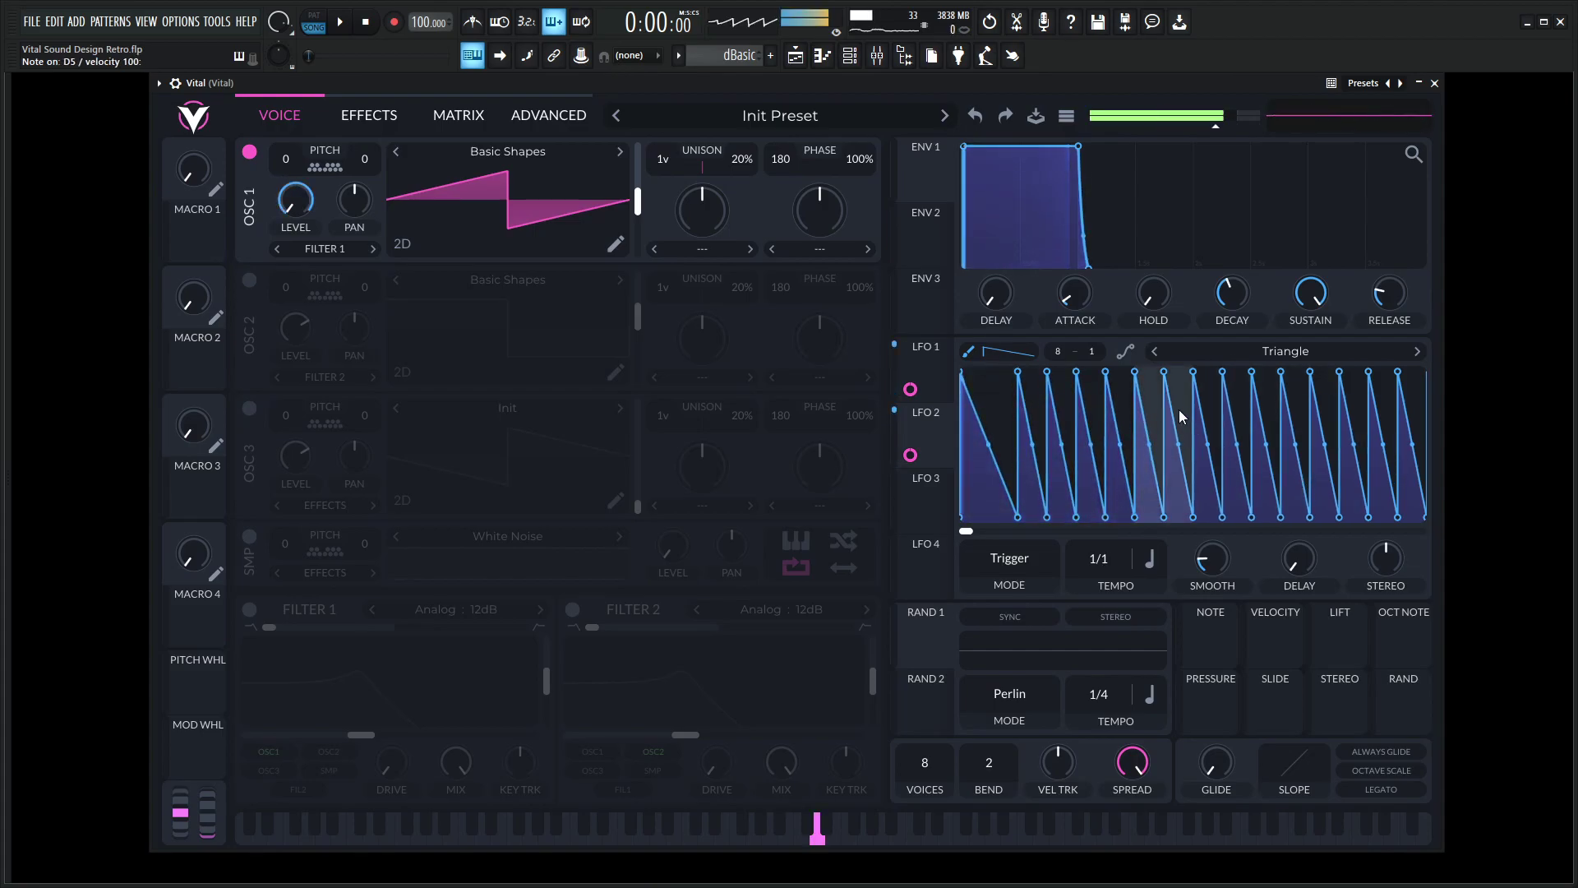
key(w)
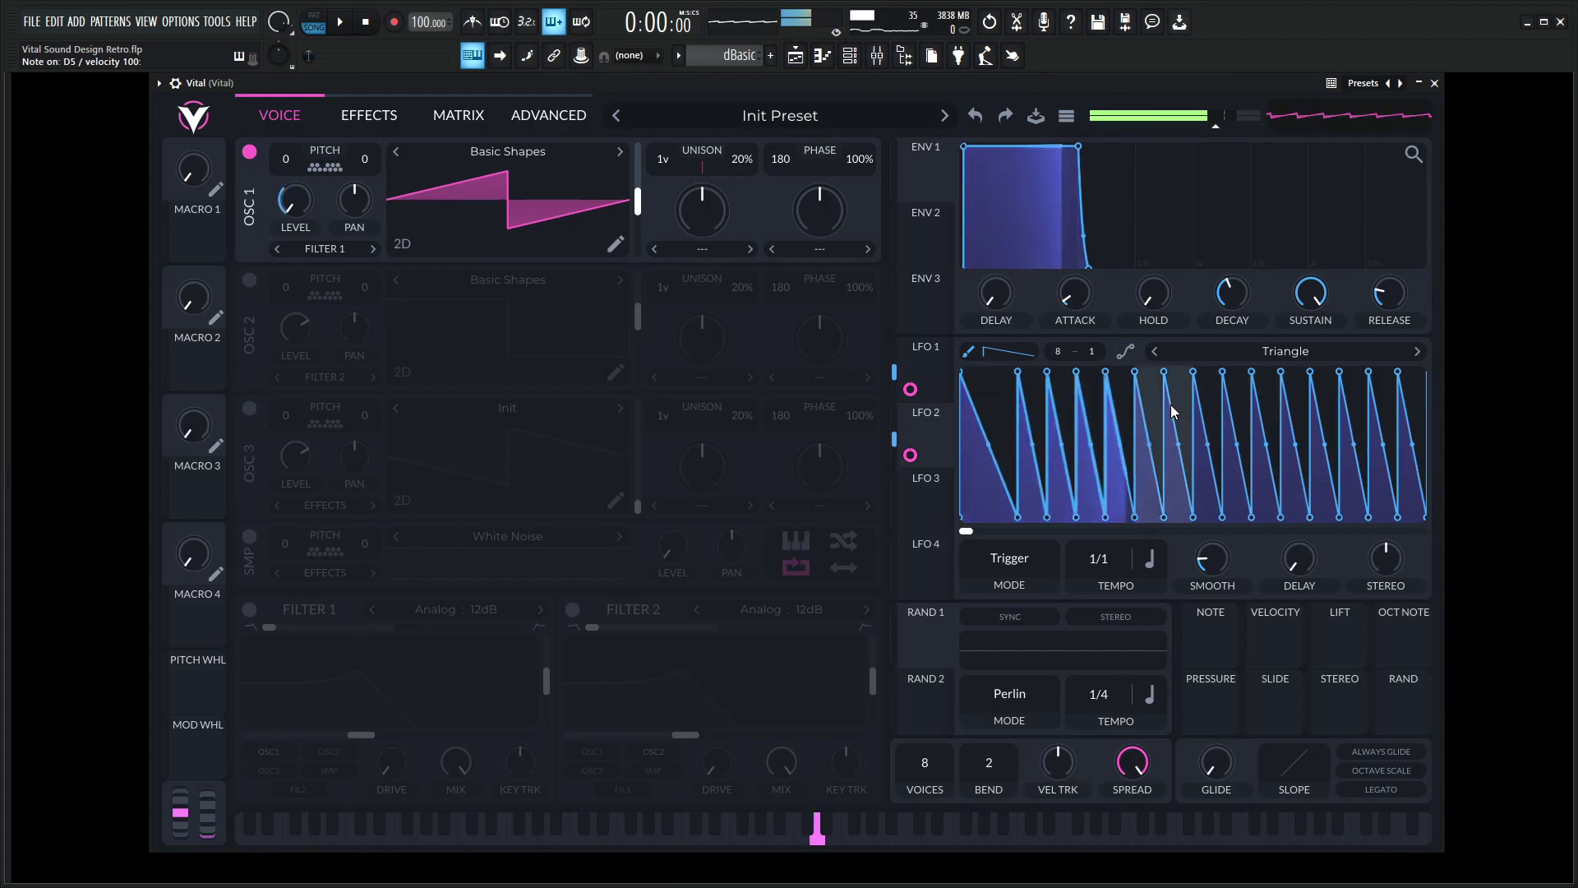
Paint single wide ramps over the third, sixth and seventh cells of LFO 2's 8-cell grid while auditioning the pattern
click(1118, 380)
key(w)
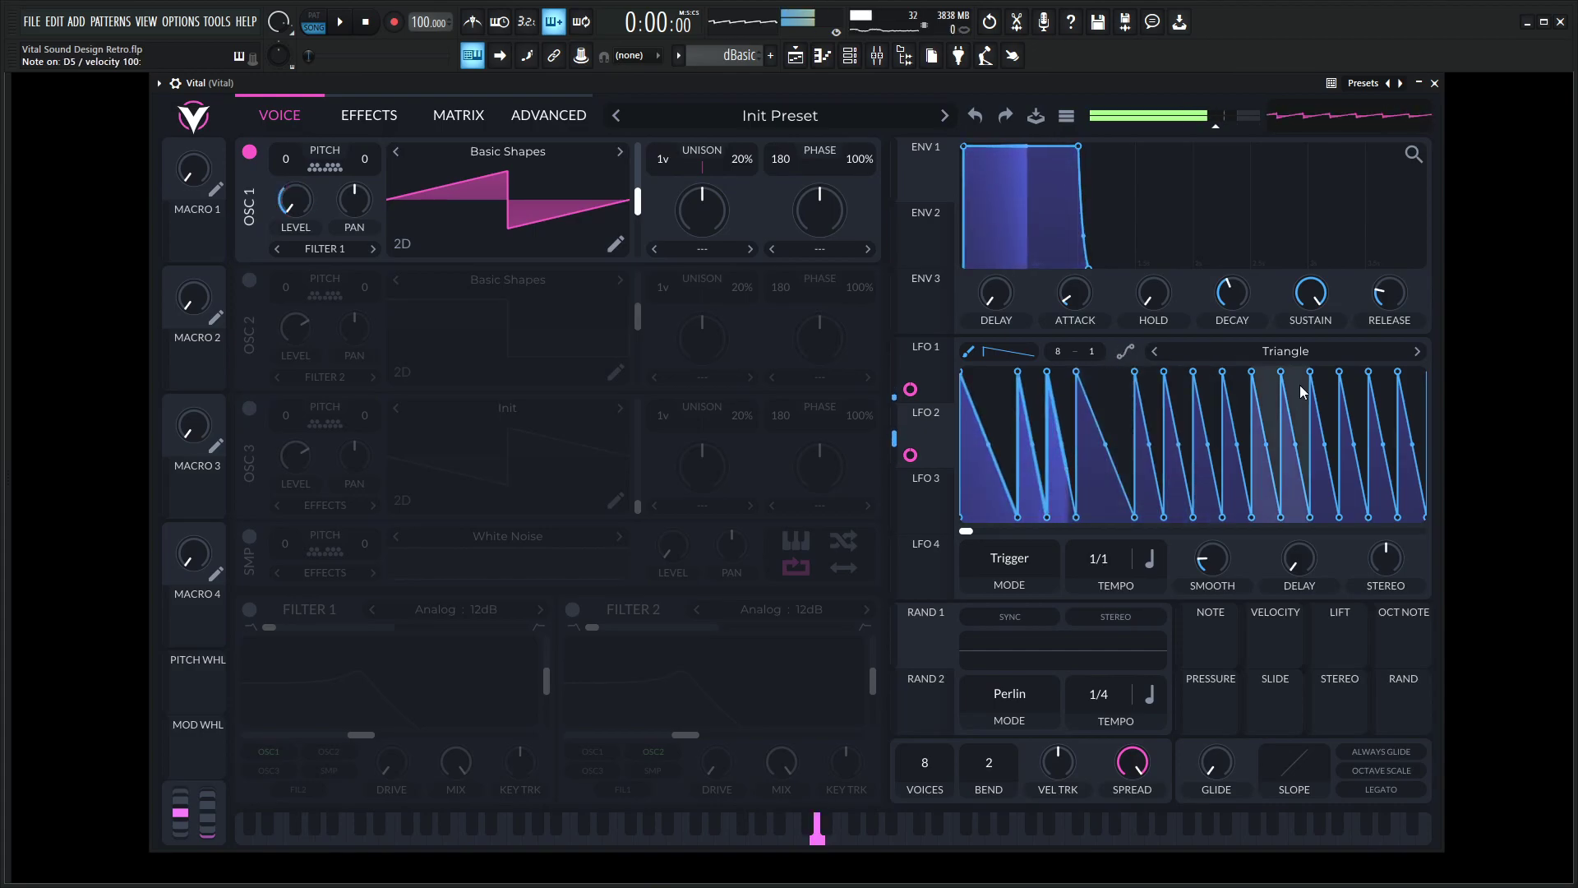
key(w)
click(1291, 393)
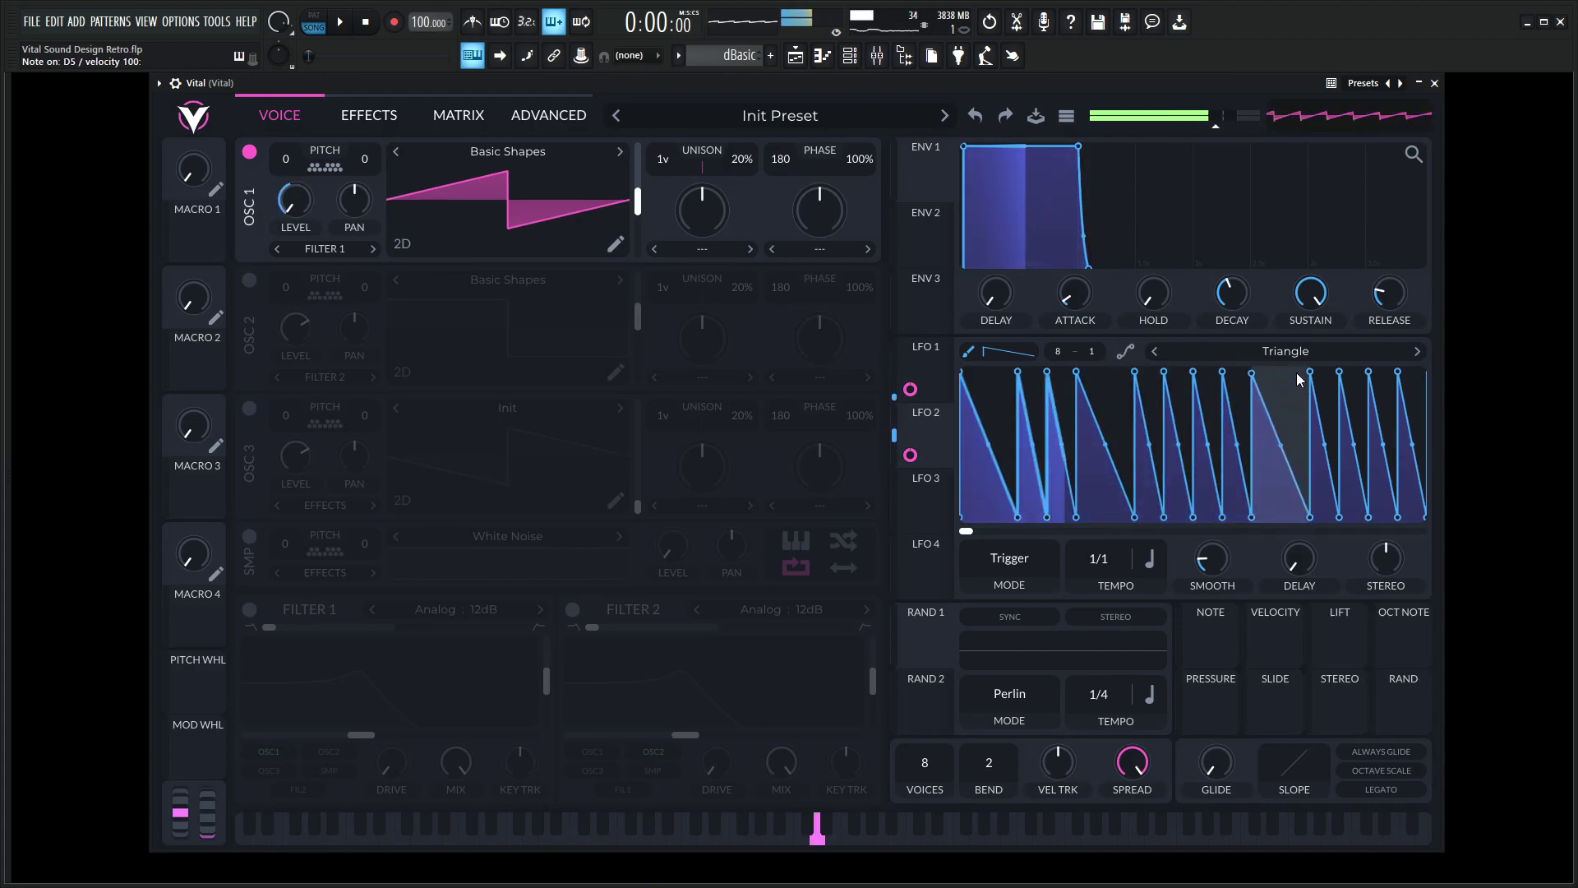
key(w)
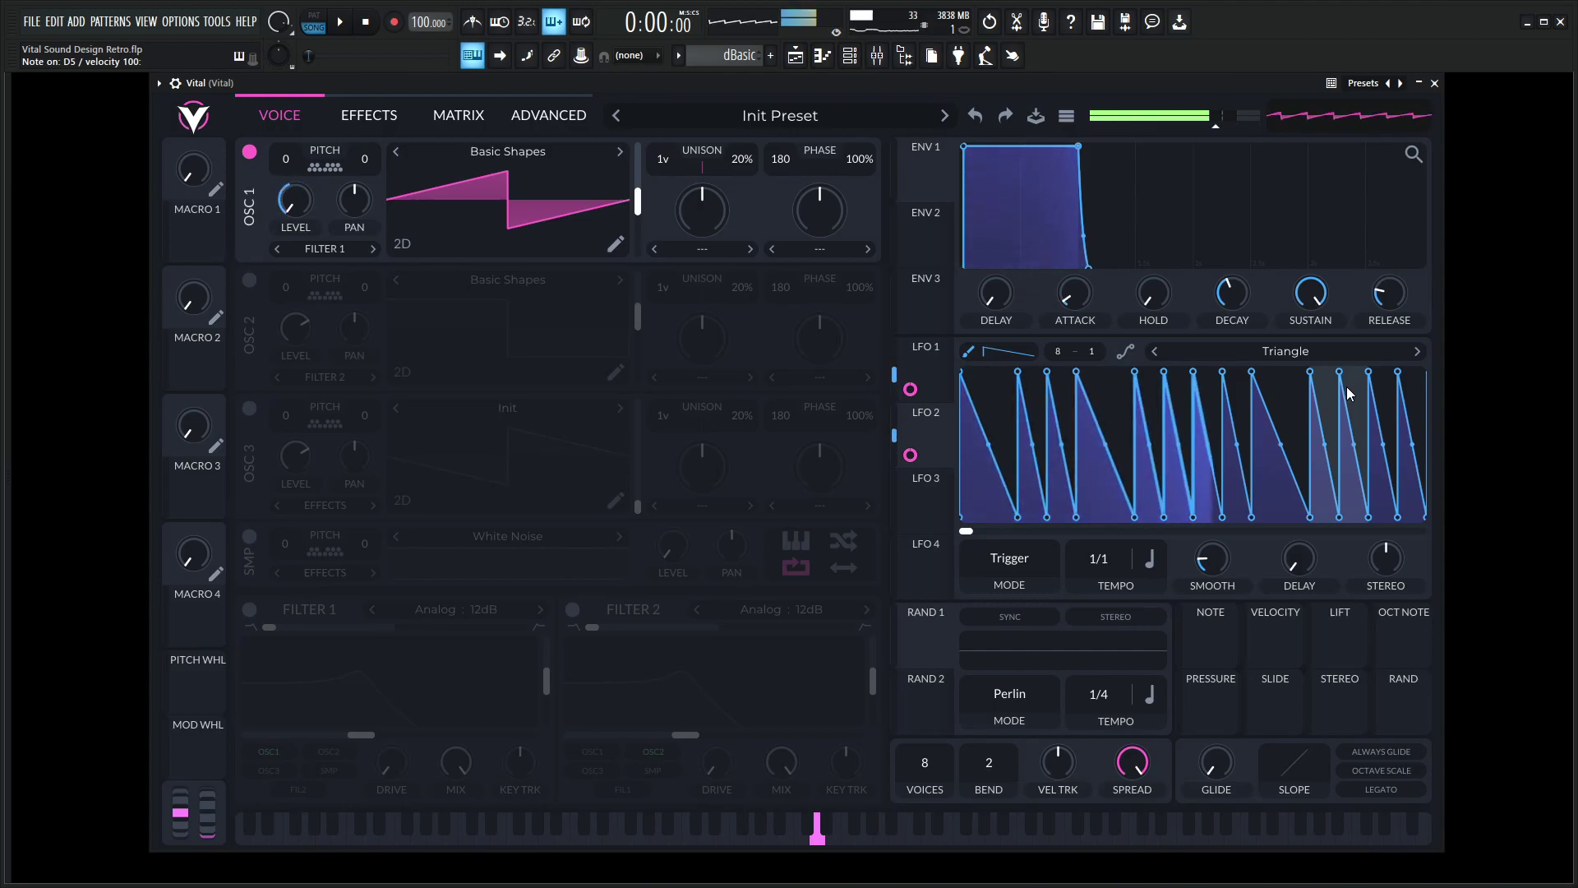
click(1362, 382)
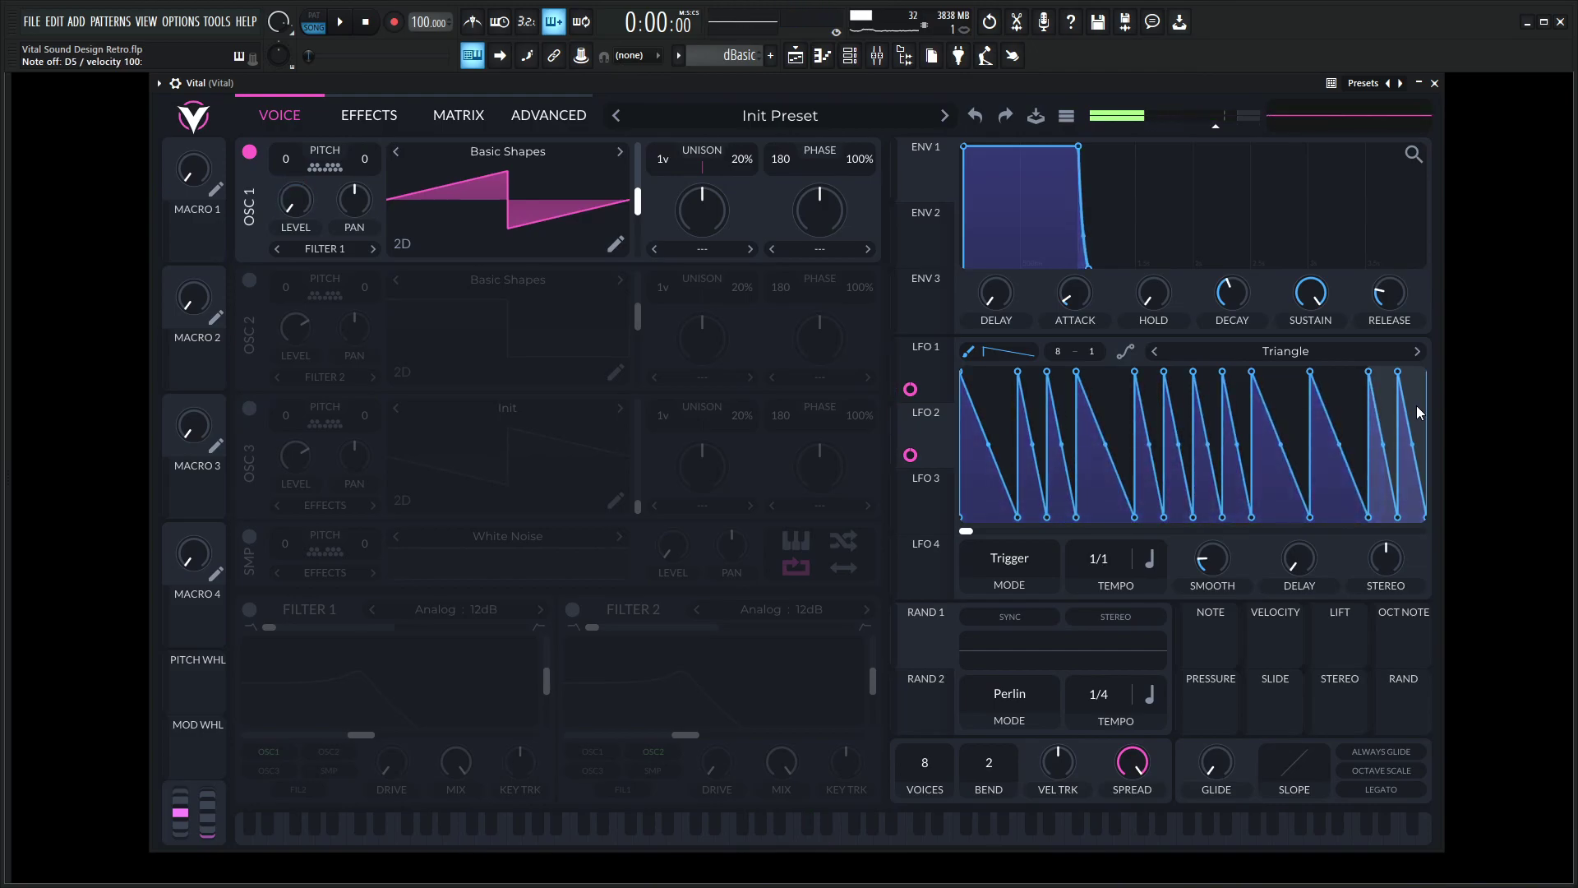
Switch on the White Noise sample and audition it together with the gated saw
click(249, 536)
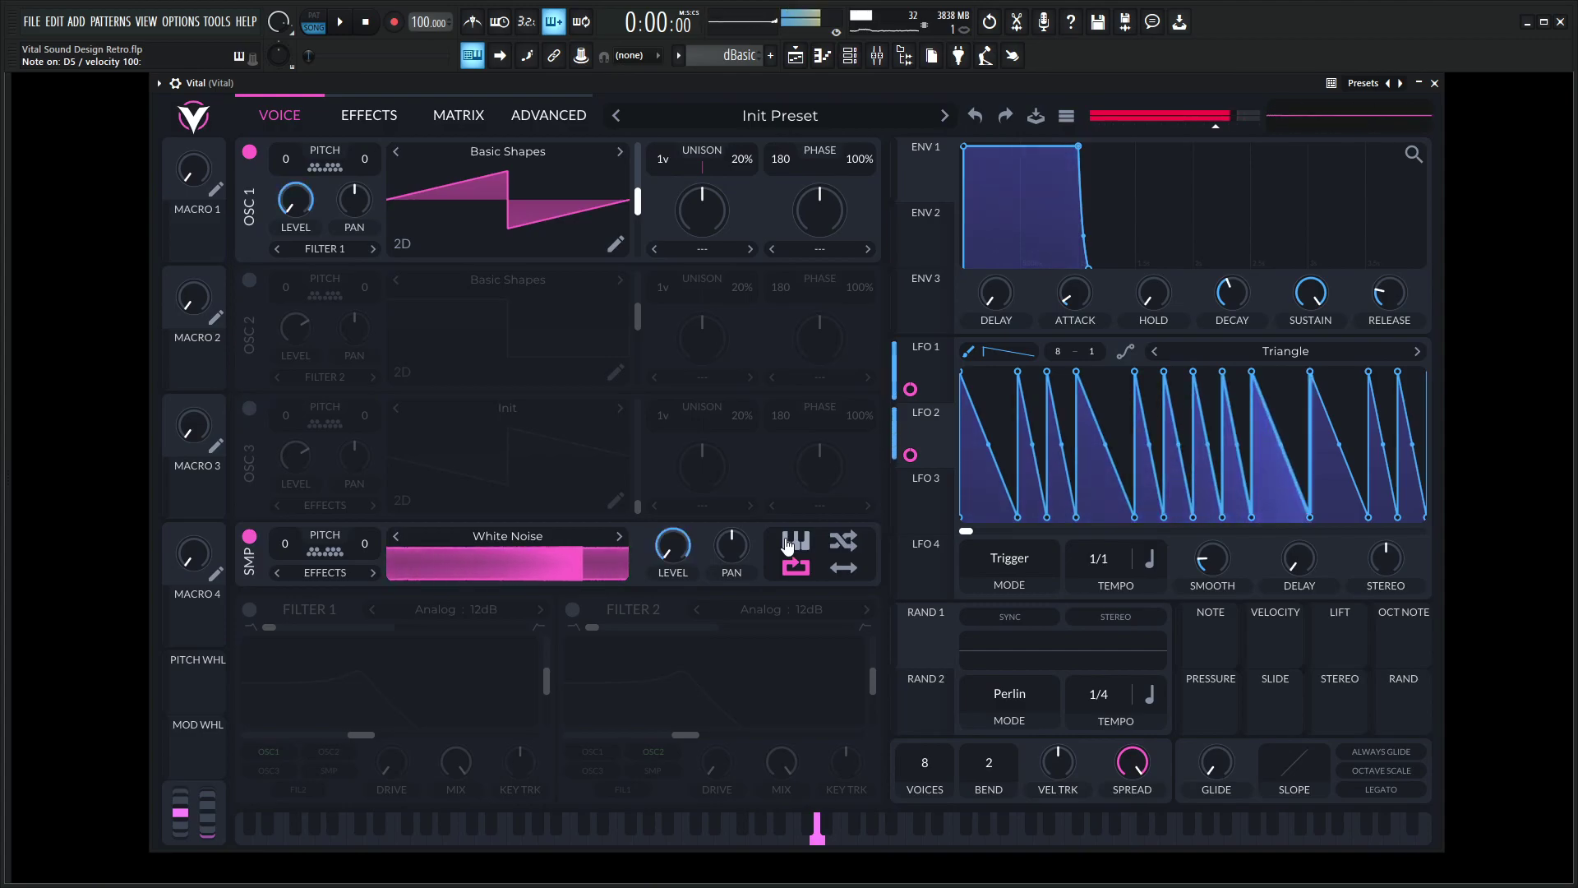
key(v)
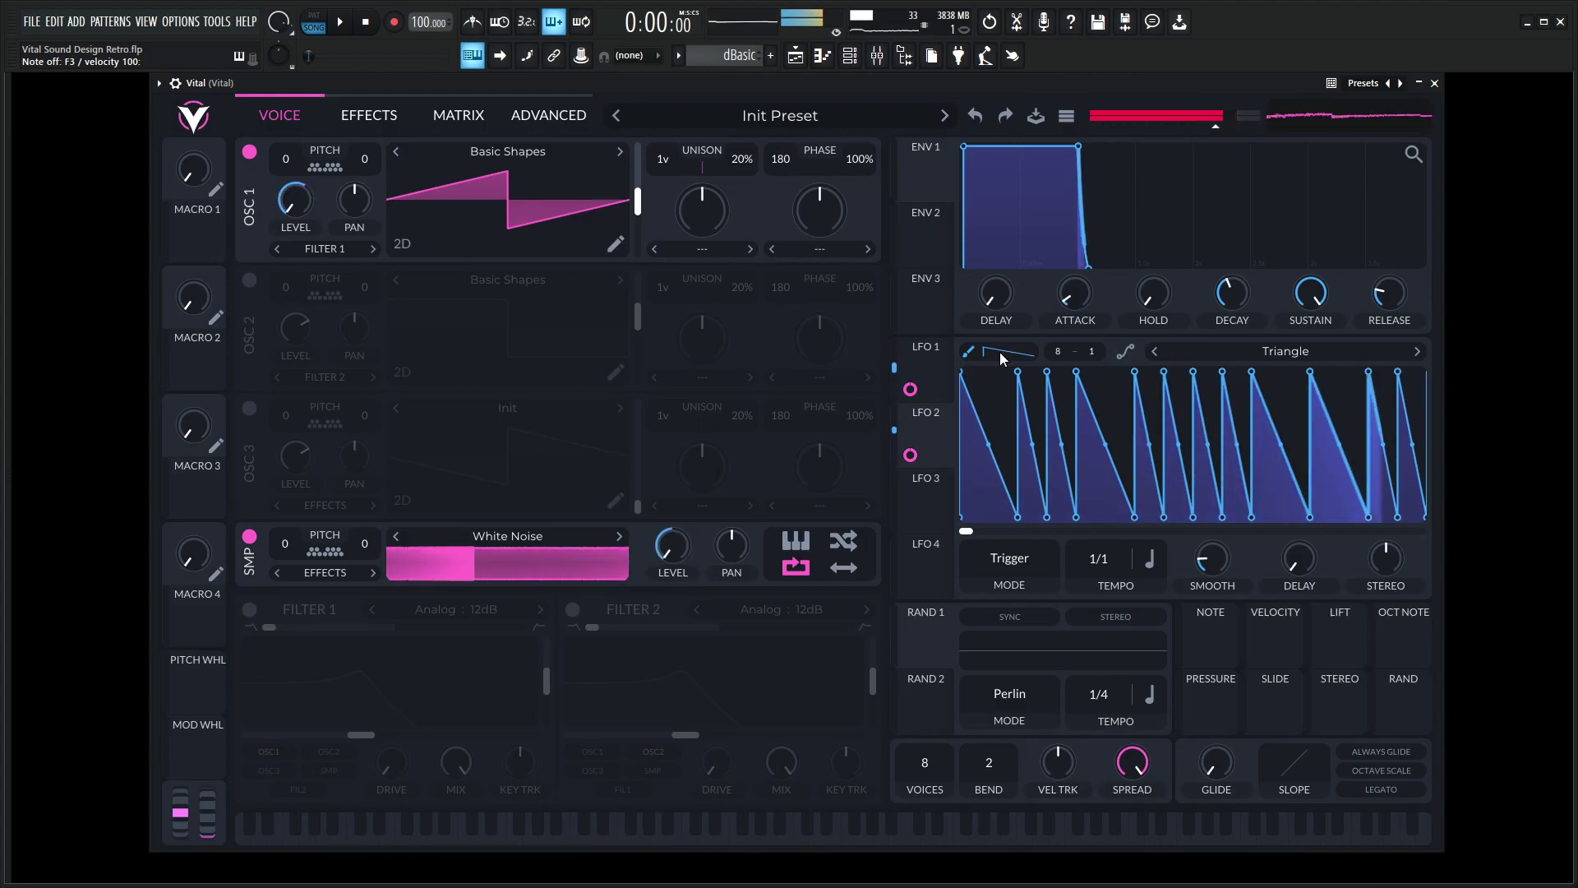
Set LFO 2's horizontal grid to 16 and flatten the ramp in the eighth step down to zero
drag(1058, 351, 1064, 312)
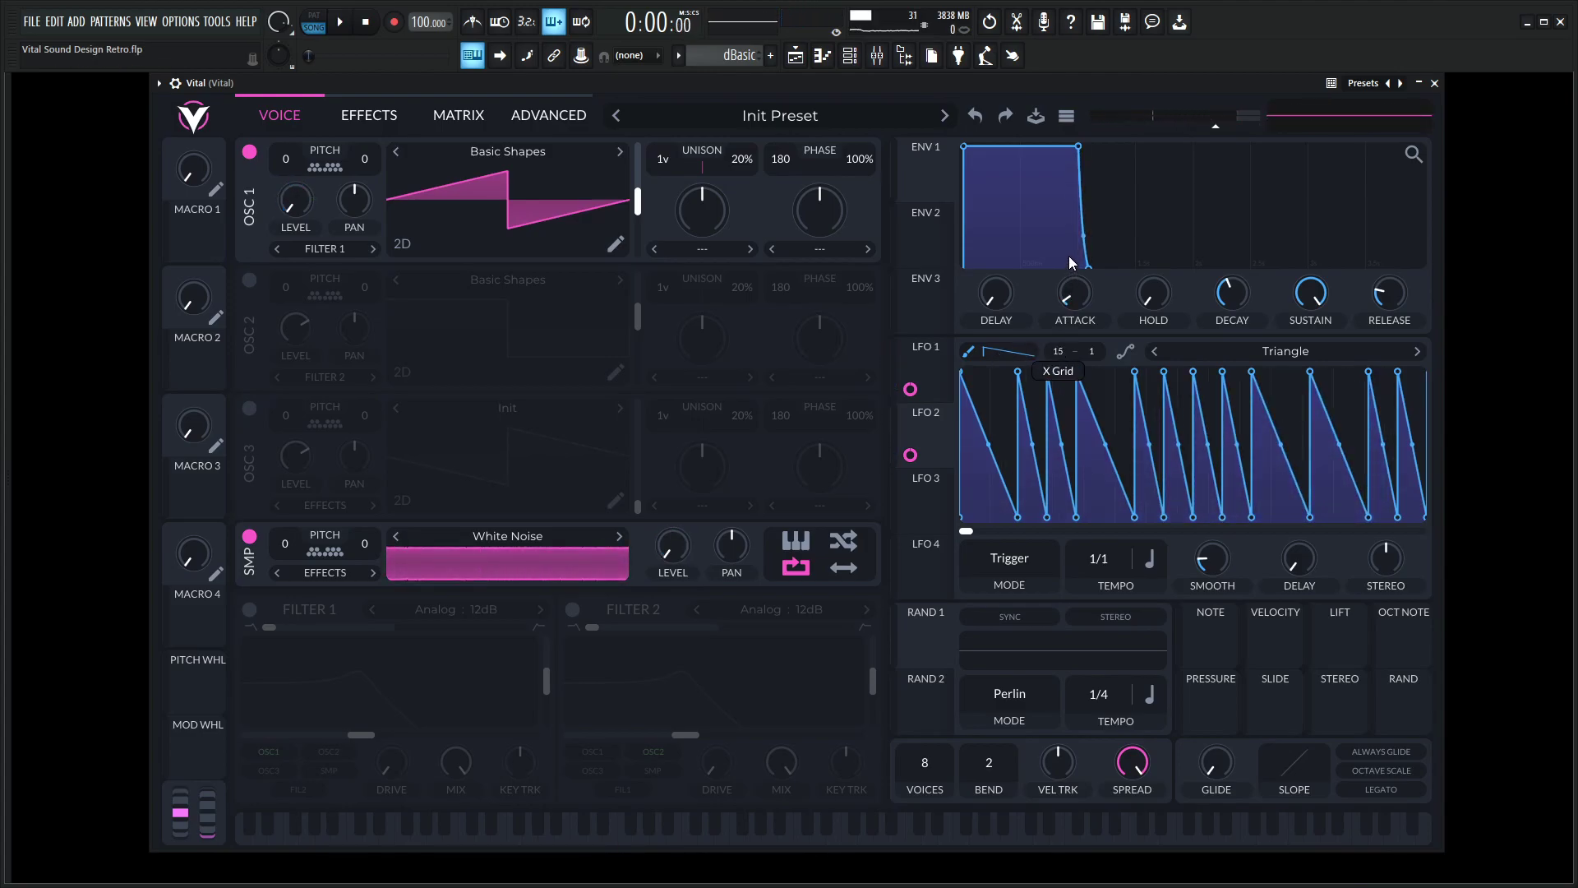
drag(1069, 255, 1071, 245)
mouse_move(1172, 378)
mouse_down()
mouse_move(1163, 558)
mouse_move(1142, 373)
mouse_up()
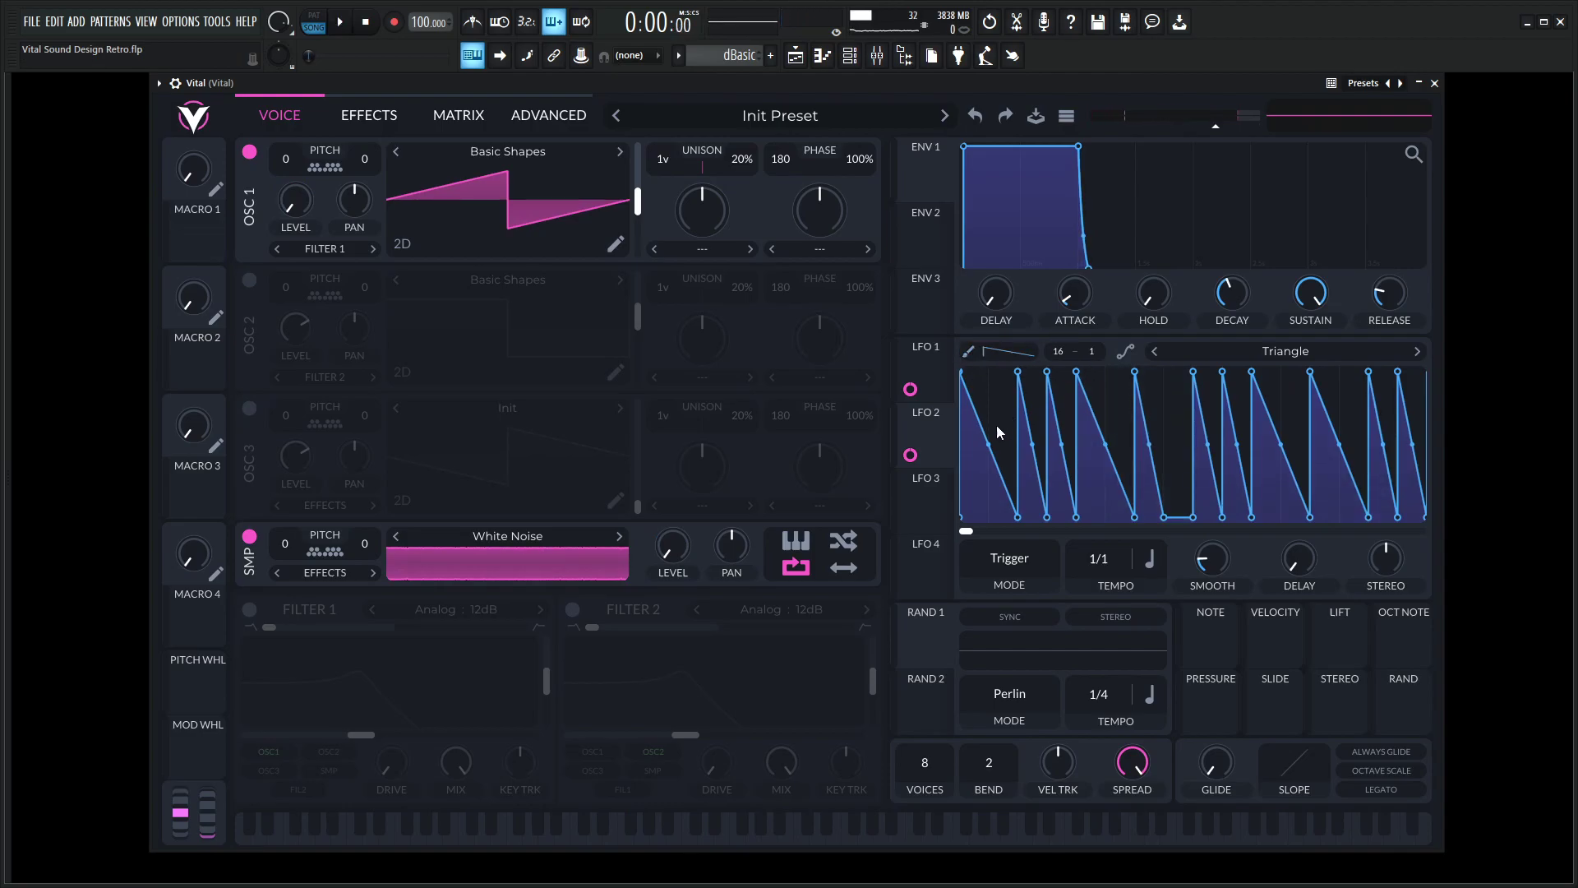
Bend LFO 2's falling ramps outward into convex curves while auditioning the pattern with and without song playback
key(v)
drag(990, 448, 993, 423)
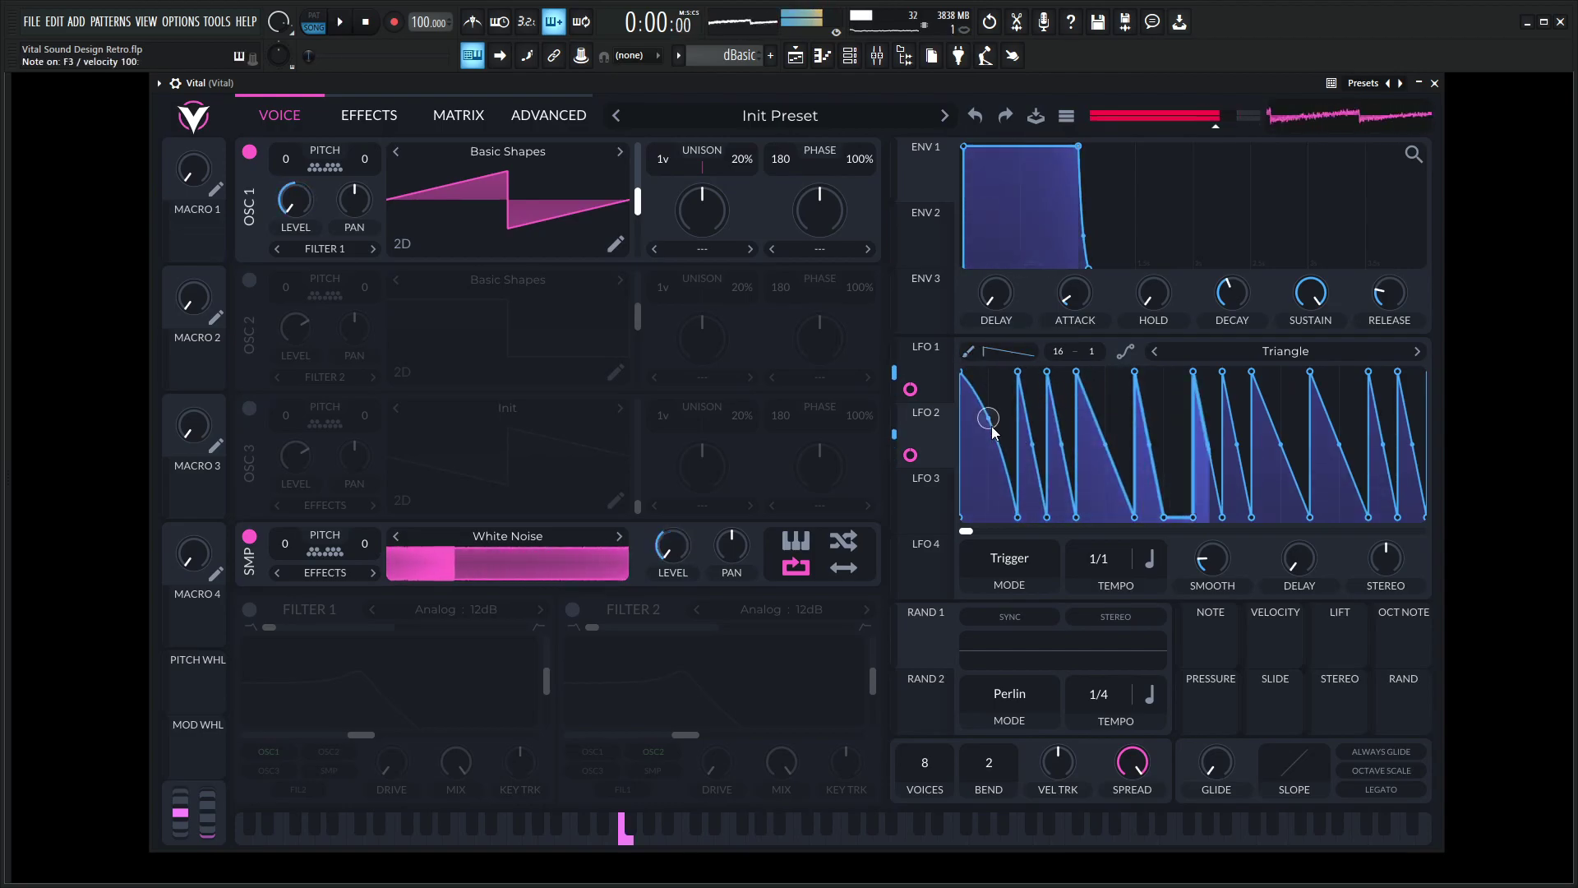
key(space)
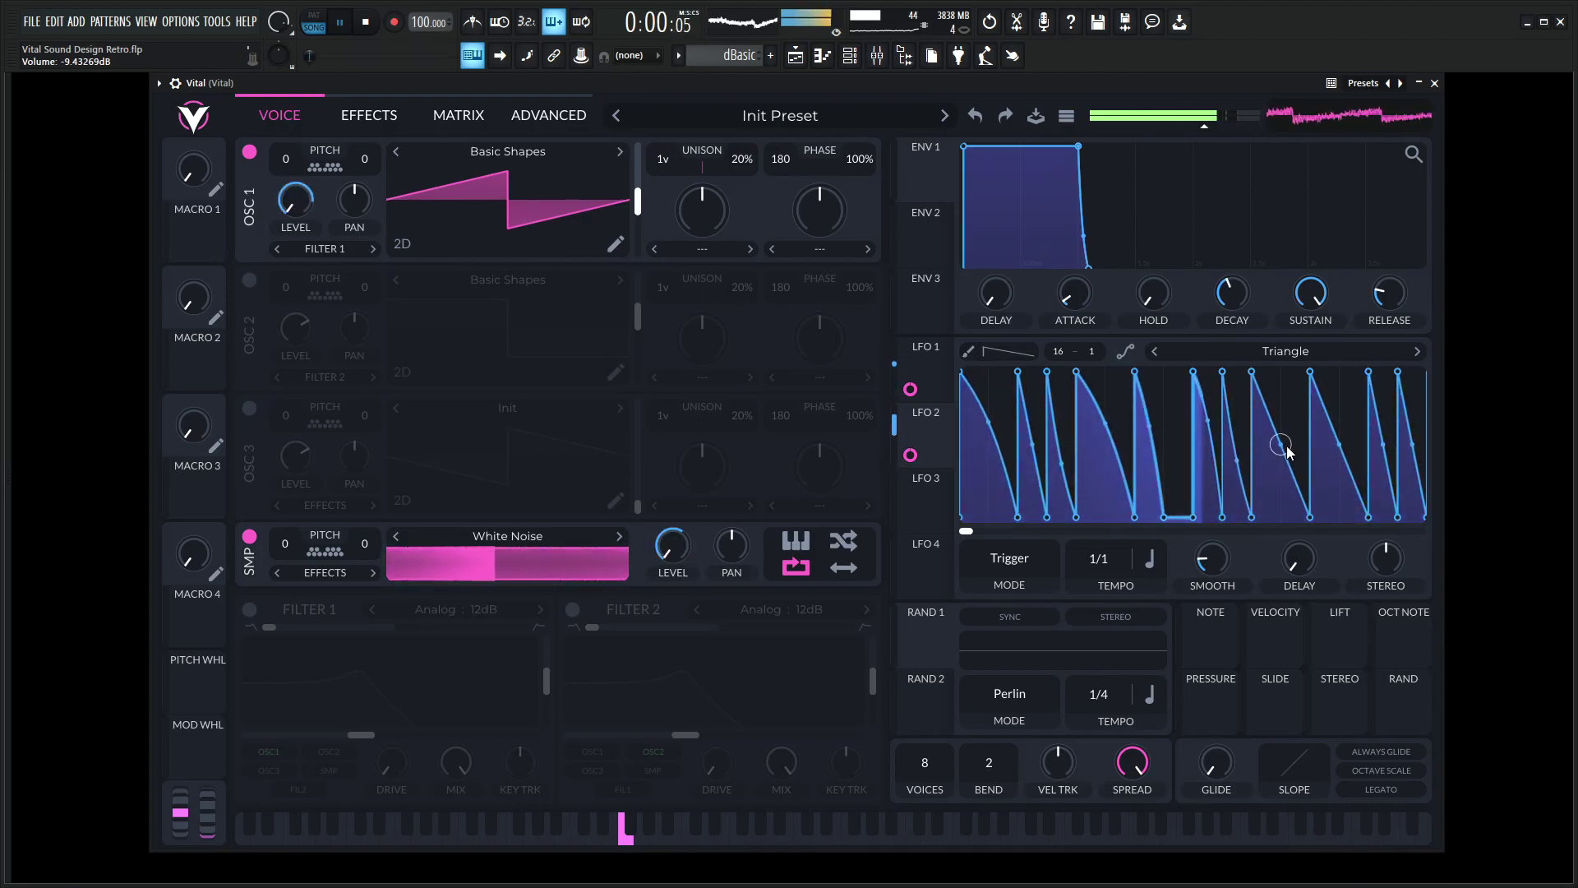
drag(1285, 443, 1354, 429)
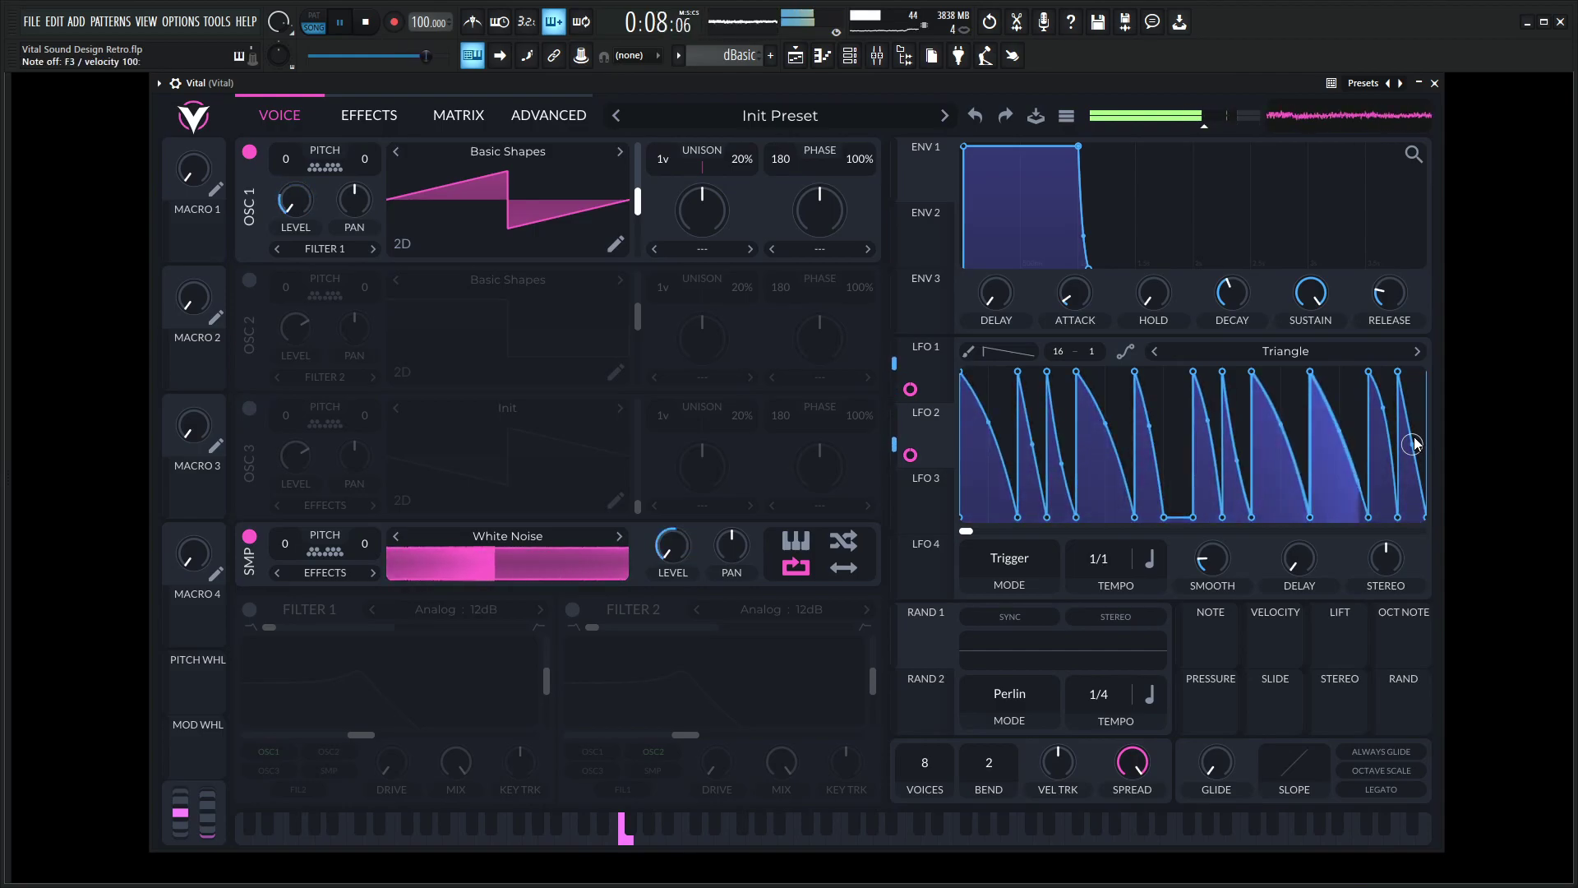
key(space)
key(v)
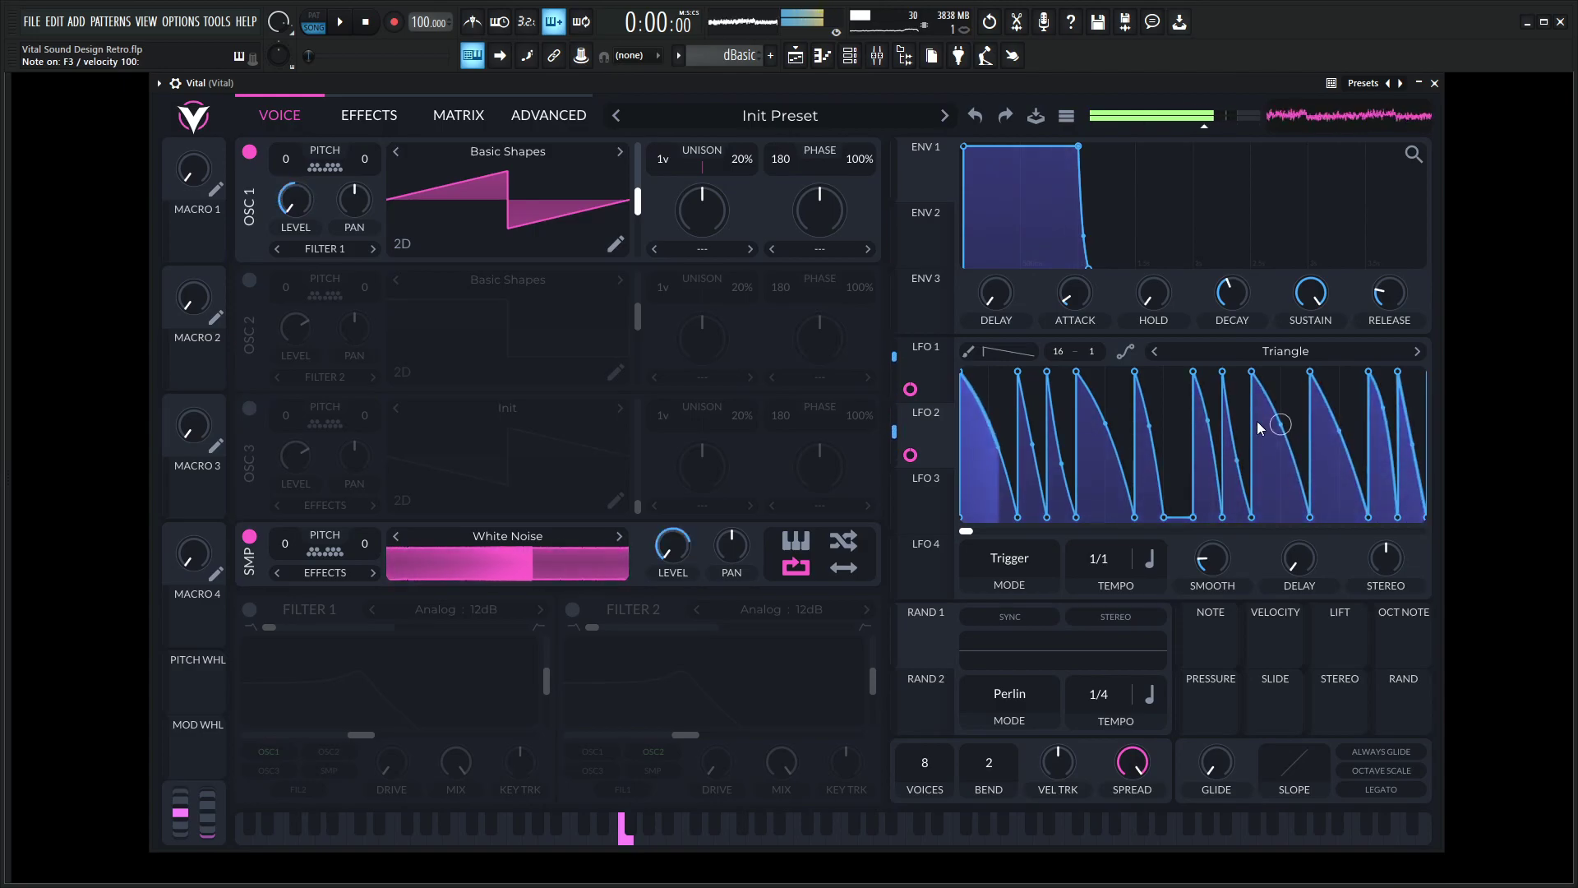
Compare the step patterns of LFO 1 and LFO 2
click(937, 417)
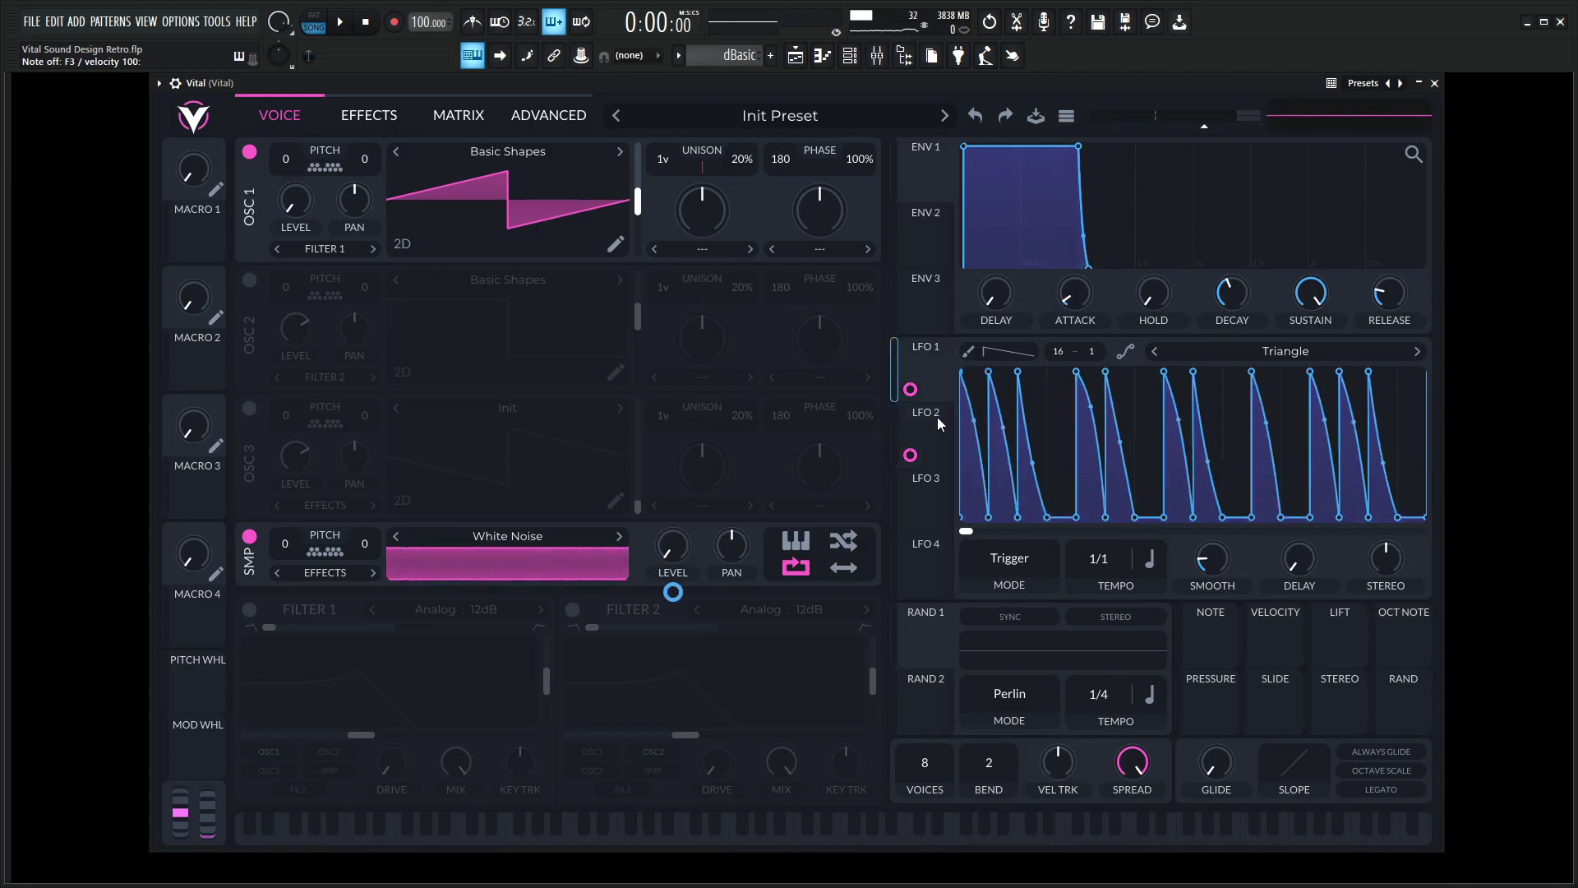
click(934, 374)
click(940, 422)
click(935, 376)
click(944, 422)
click(937, 419)
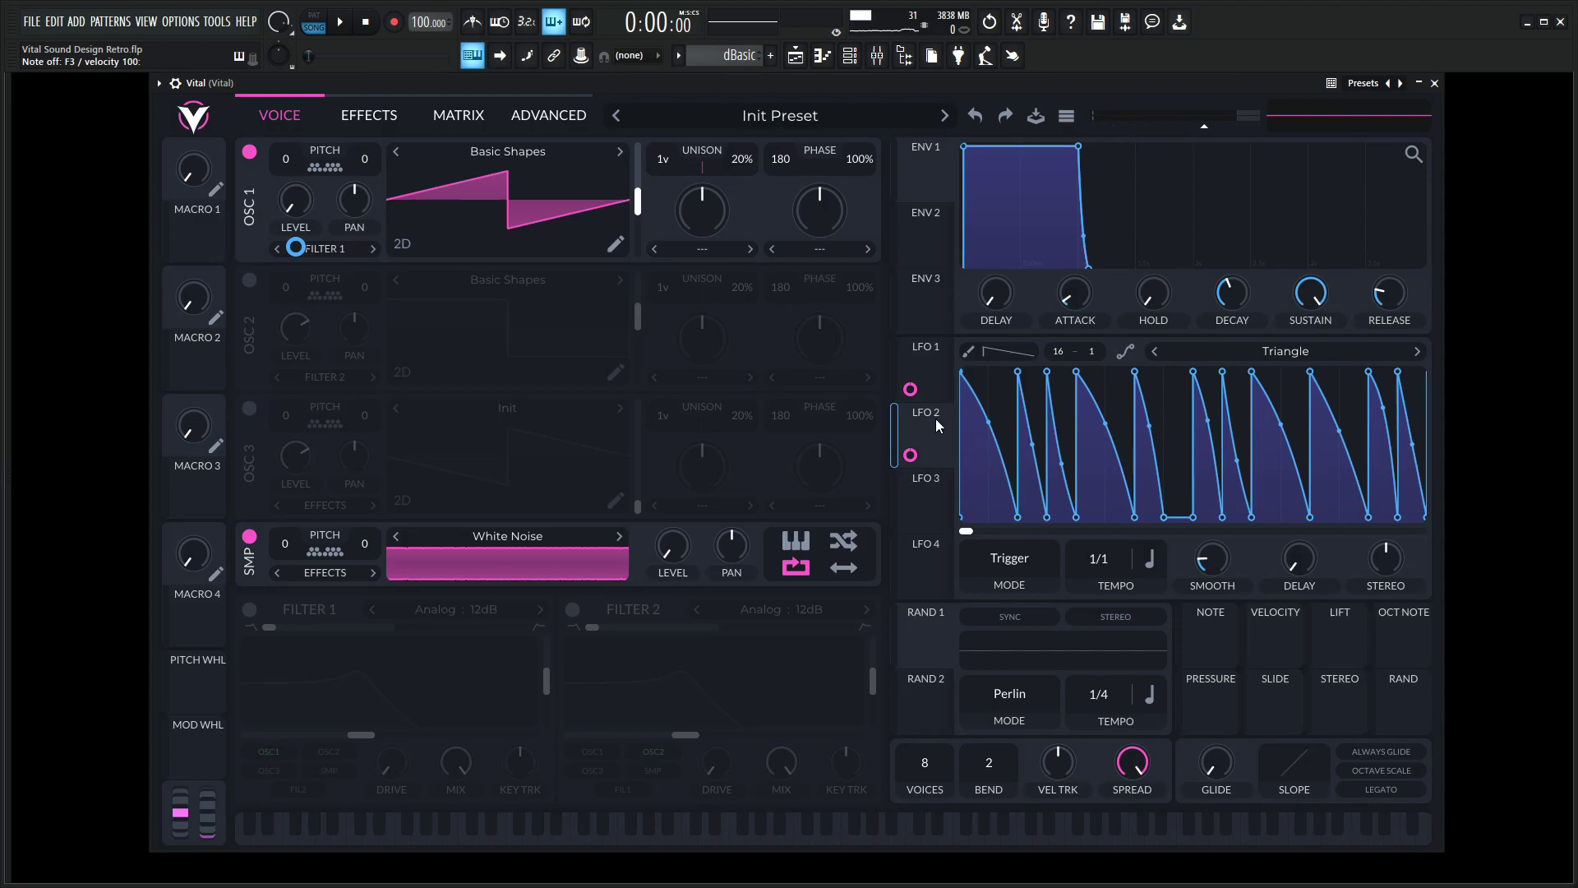
Switch on oscillator 2, modulate its level with LFO 2, transpose it to -12 and audition the layered sound
click(249, 280)
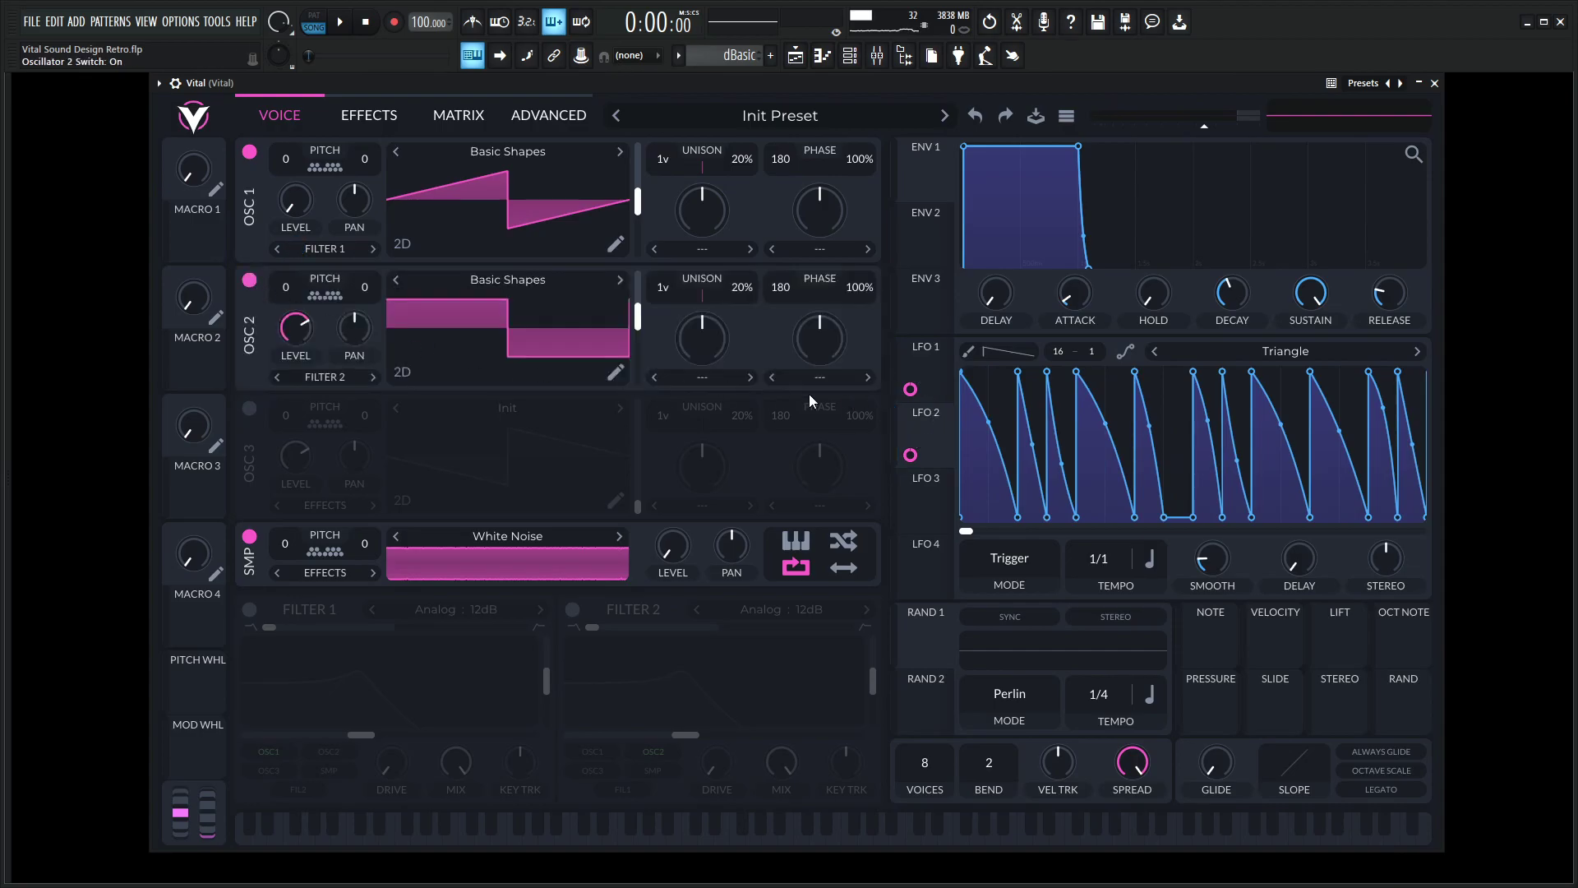
drag(910, 455, 295, 329)
key(v)
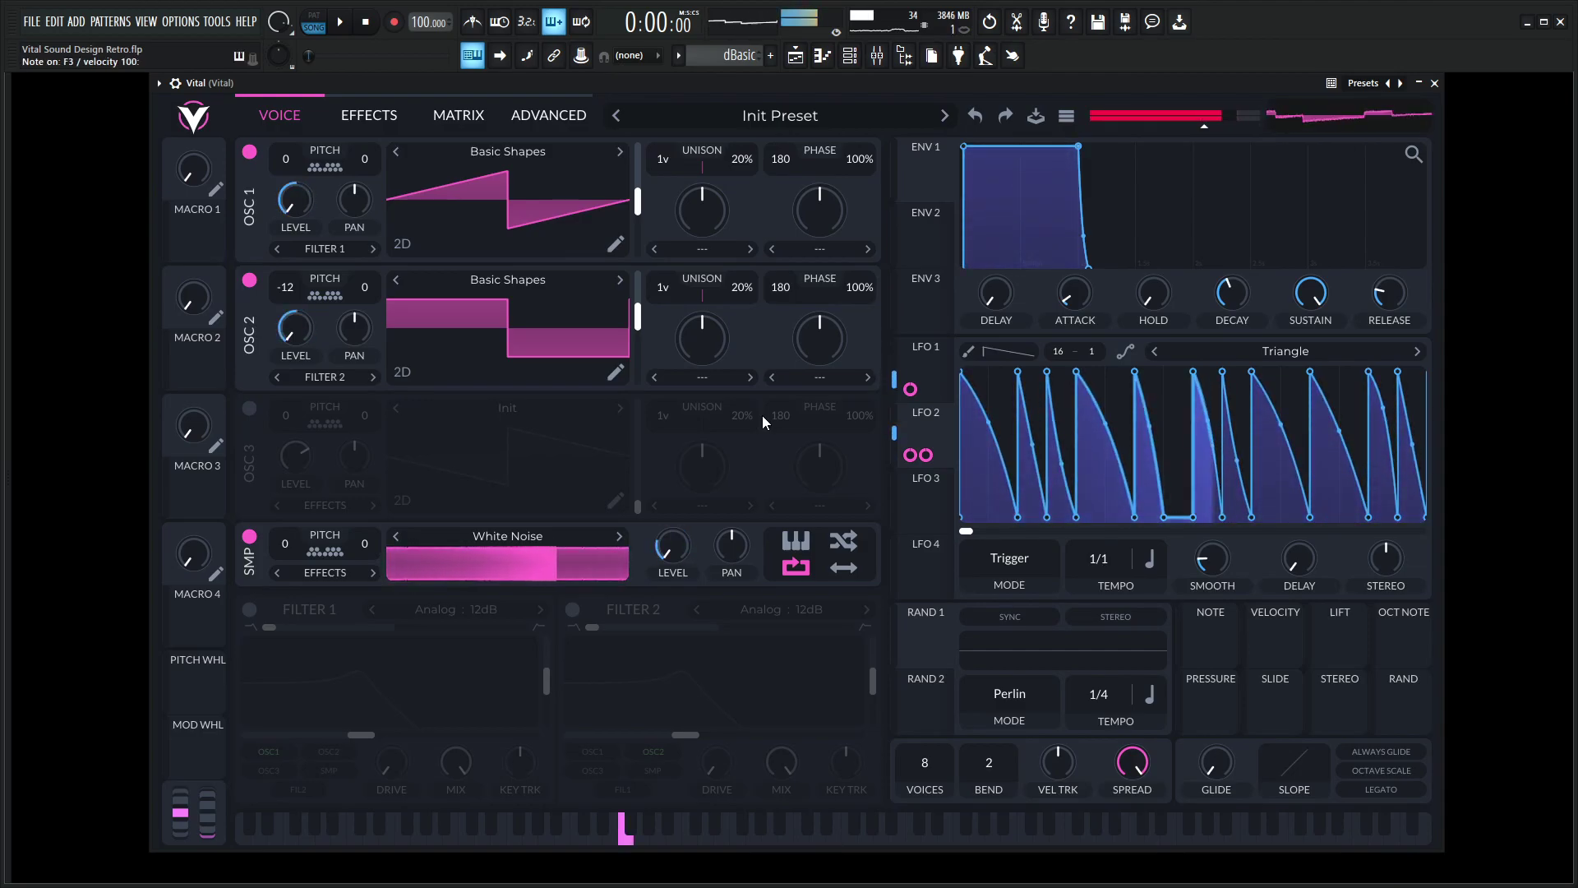
key(space)
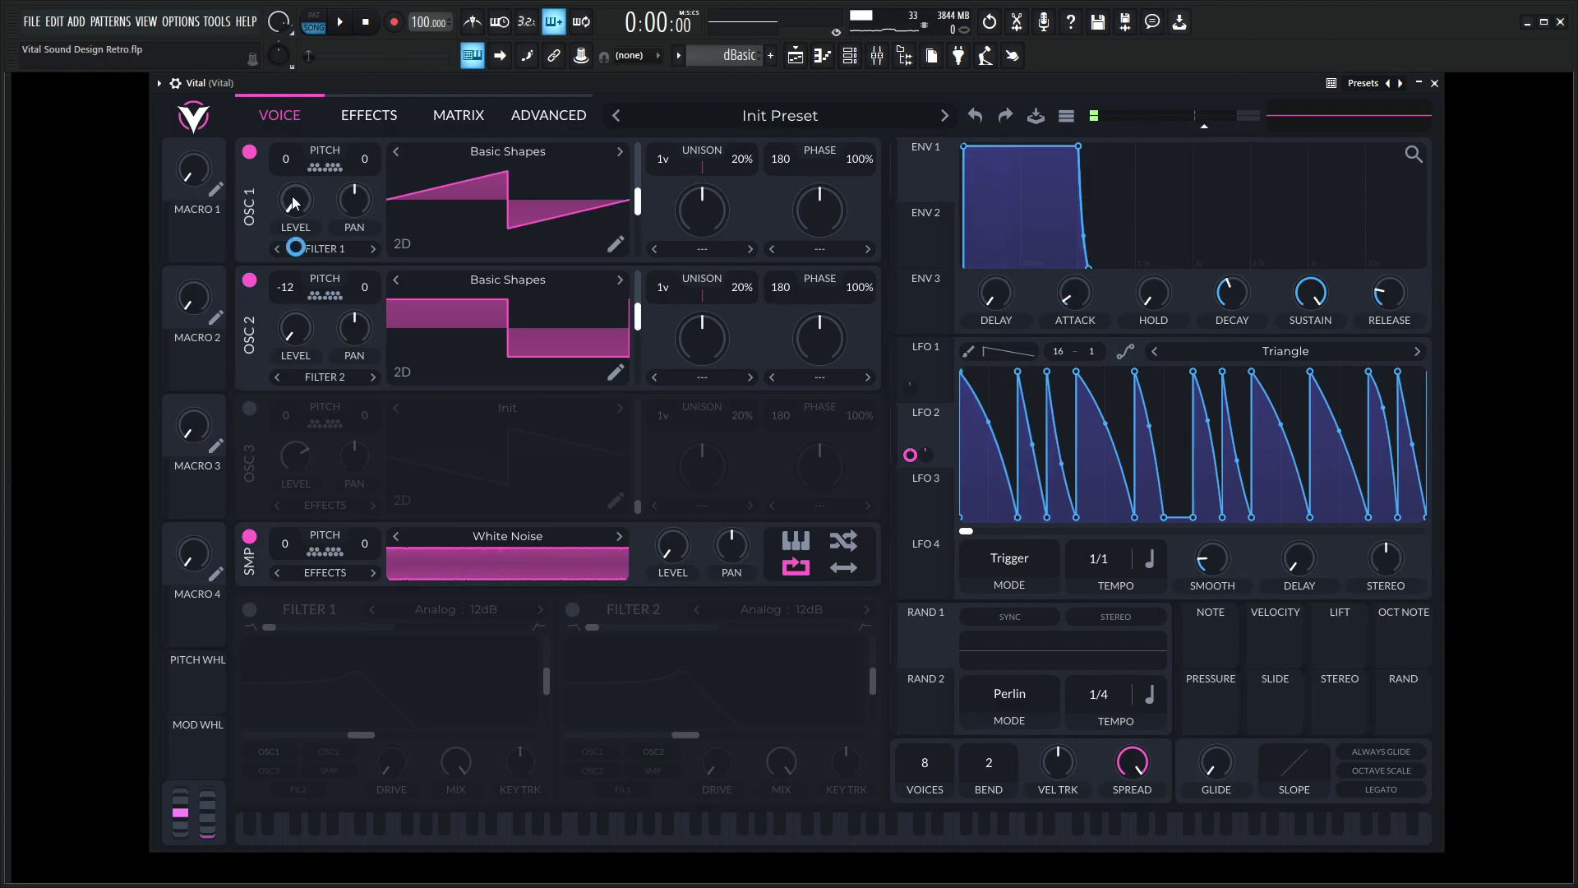
Set oscillator 1's unison to 10 voices with 14% detune
mouse_move(298, 248)
drag(664, 154, 668, 77)
drag(738, 165, 742, 175)
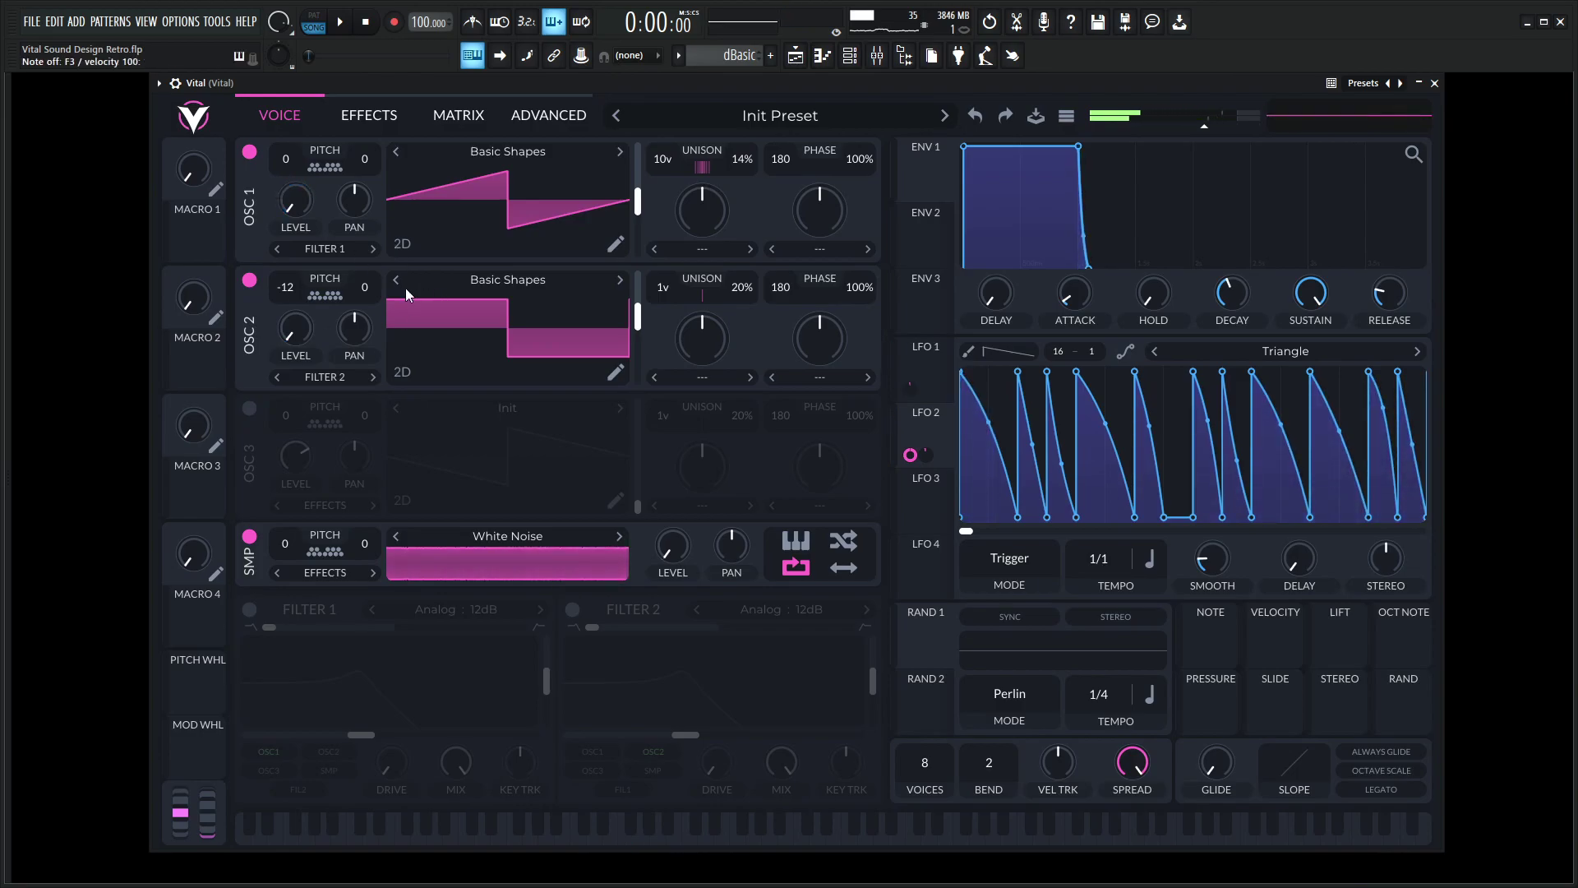
Raise LFO 2's modulation of oscillator 2's level, set LFO 1's amount on the noise level to 0.821, and audition the balance
drag(295, 367, 294, 324)
mouse_move(673, 591)
mouse_down()
mouse_move(673, 532)
mouse_move(674, 563)
mouse_up()
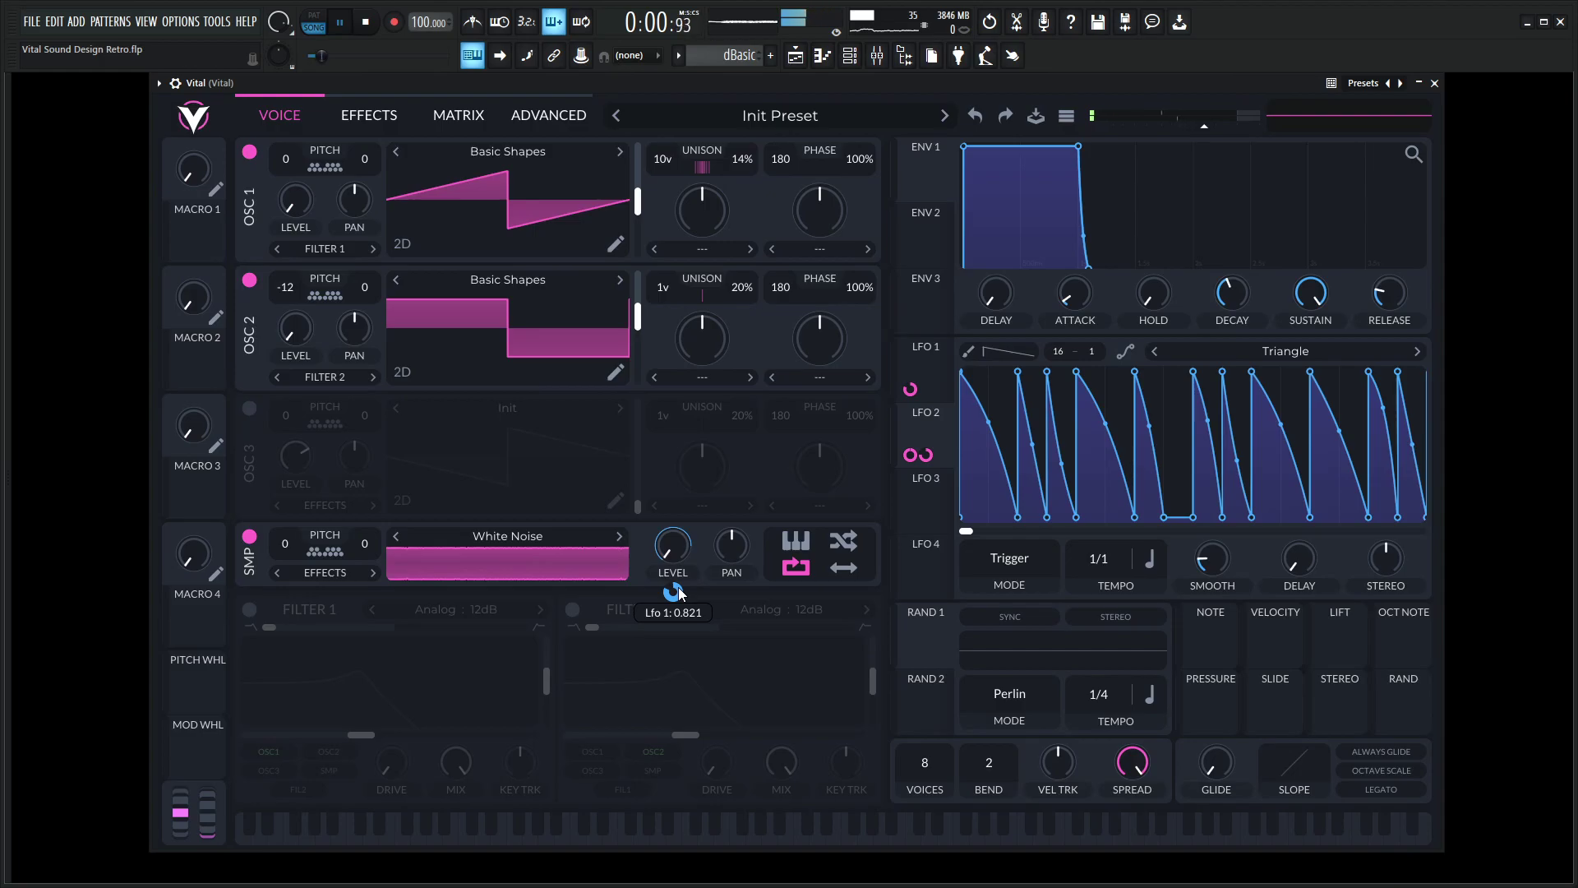
key(v)
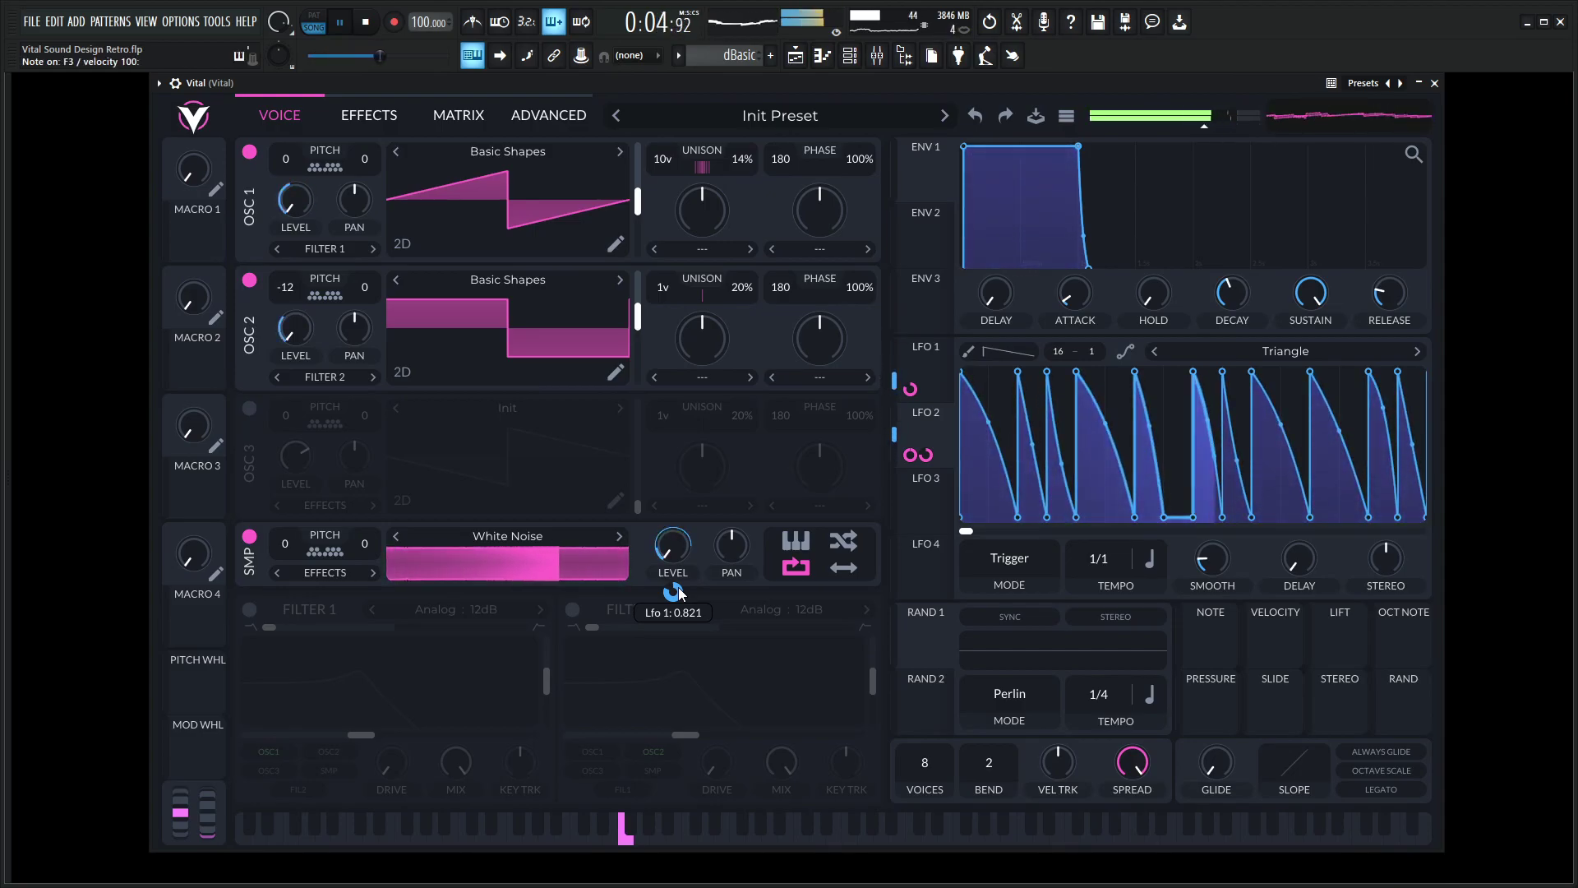
key(space)
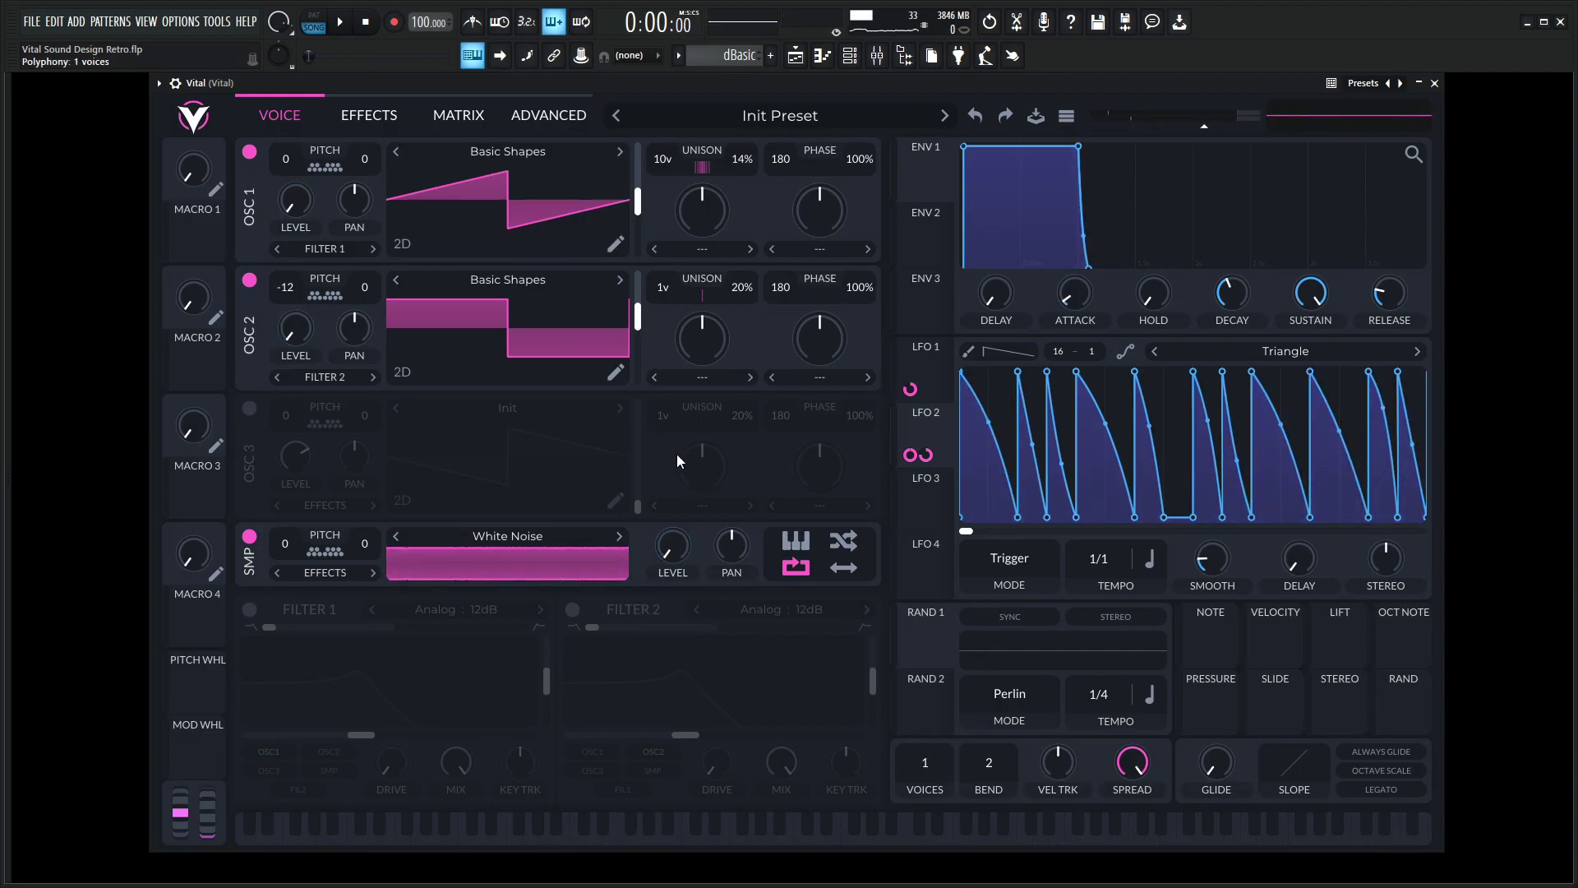
Enable filter 1 as Dirty 24dB and route oscillator 2 and the sample through it alongside oscillator 1
click(249, 610)
click(444, 610)
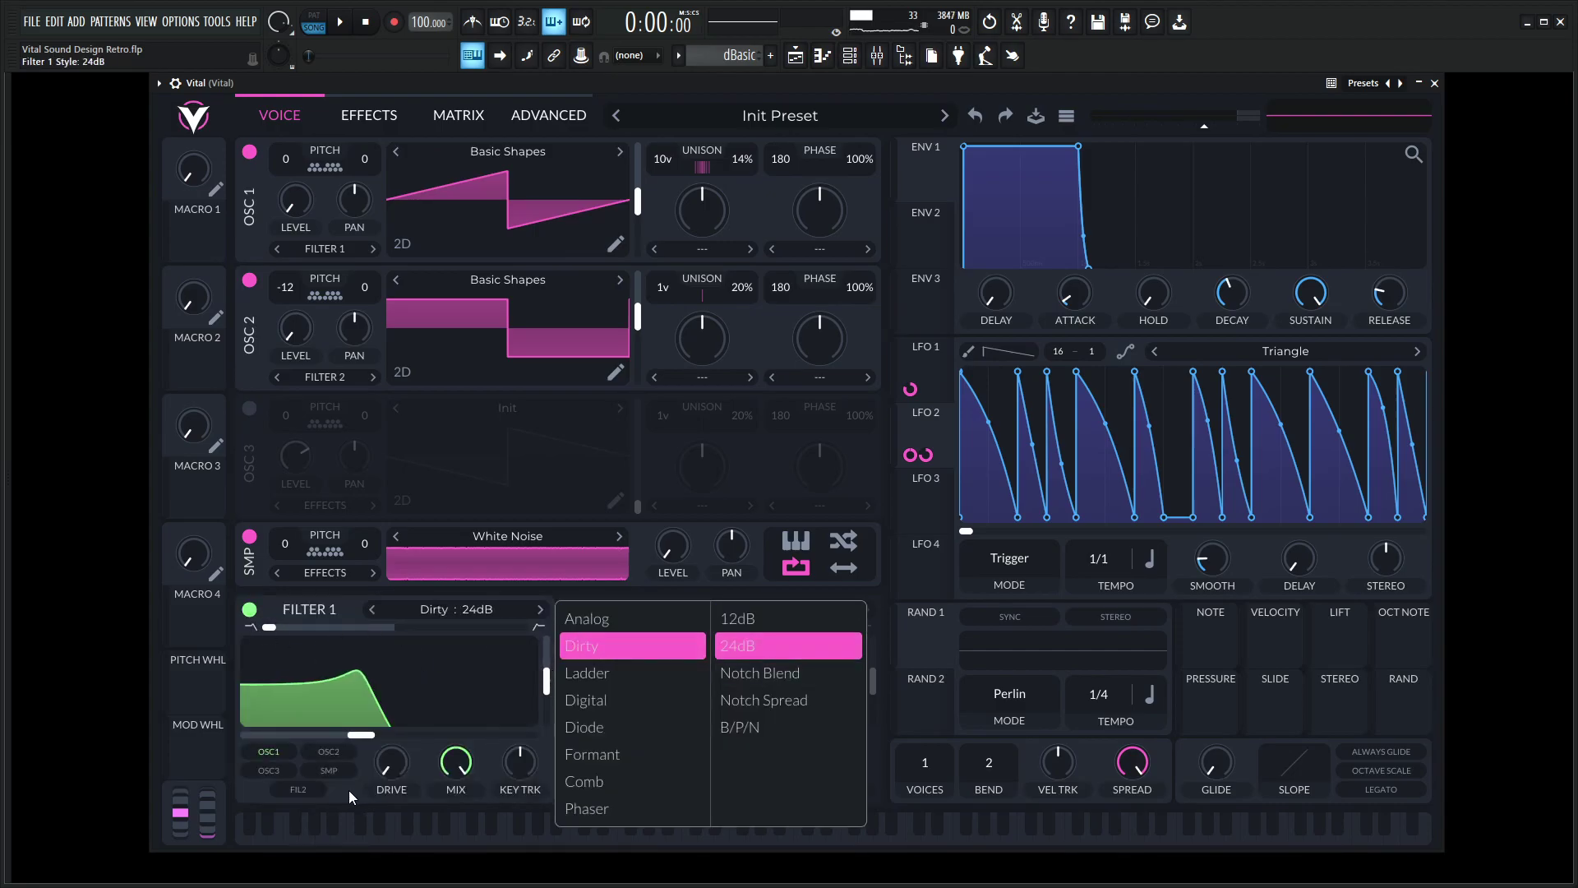
click(332, 758)
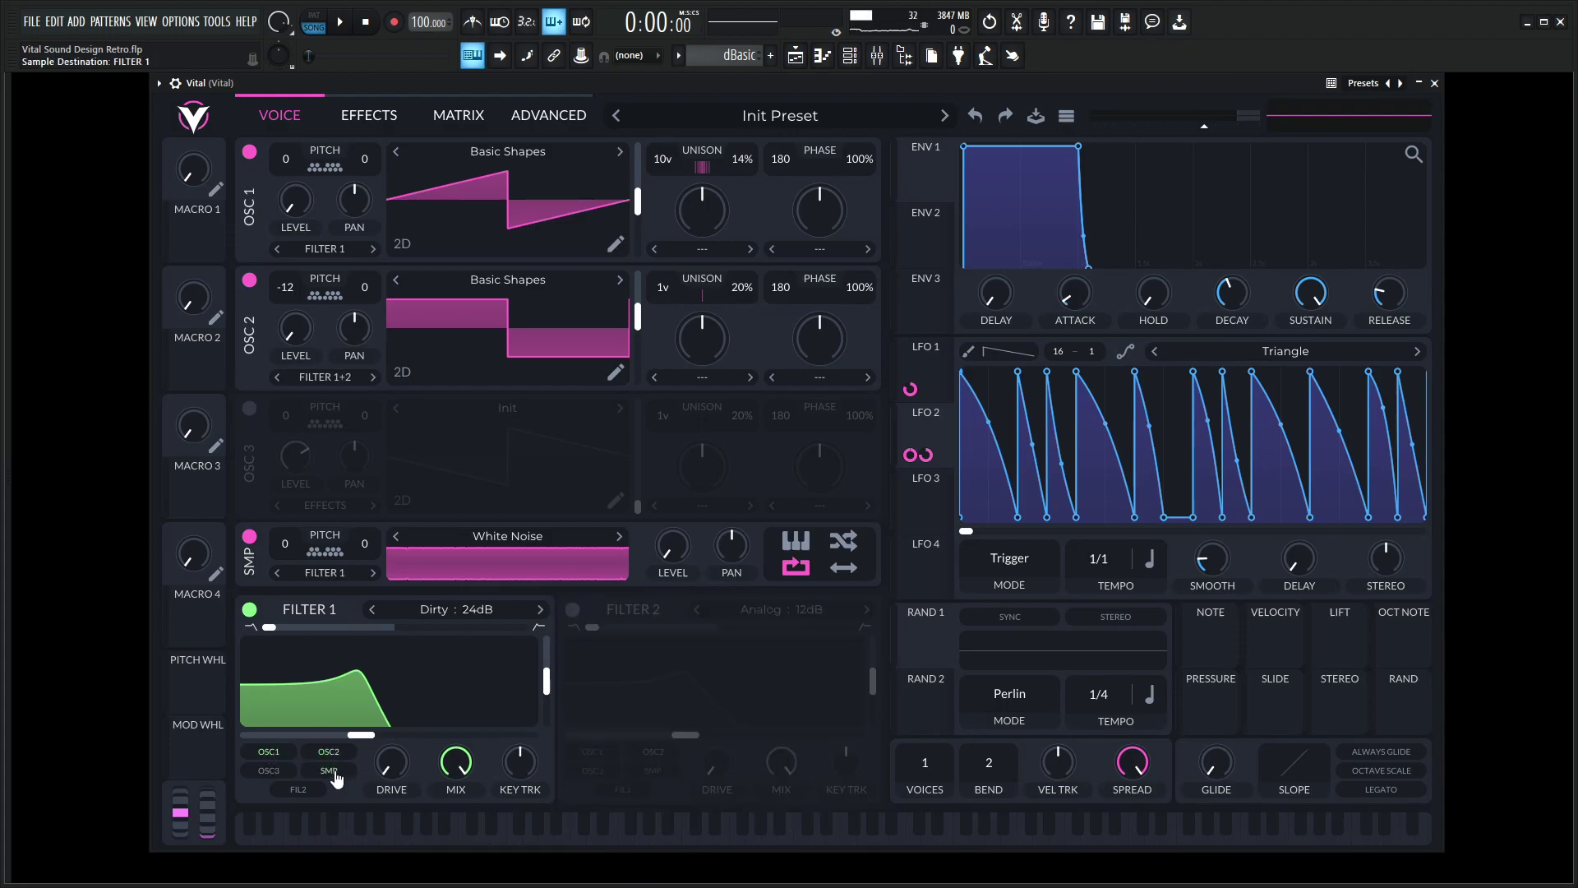
Modulate filter 1's cutoff with LFO 3 at a 1/4 tempo and set the base cutoff to about 44.8 semitones
drag(368, 738, 494, 734)
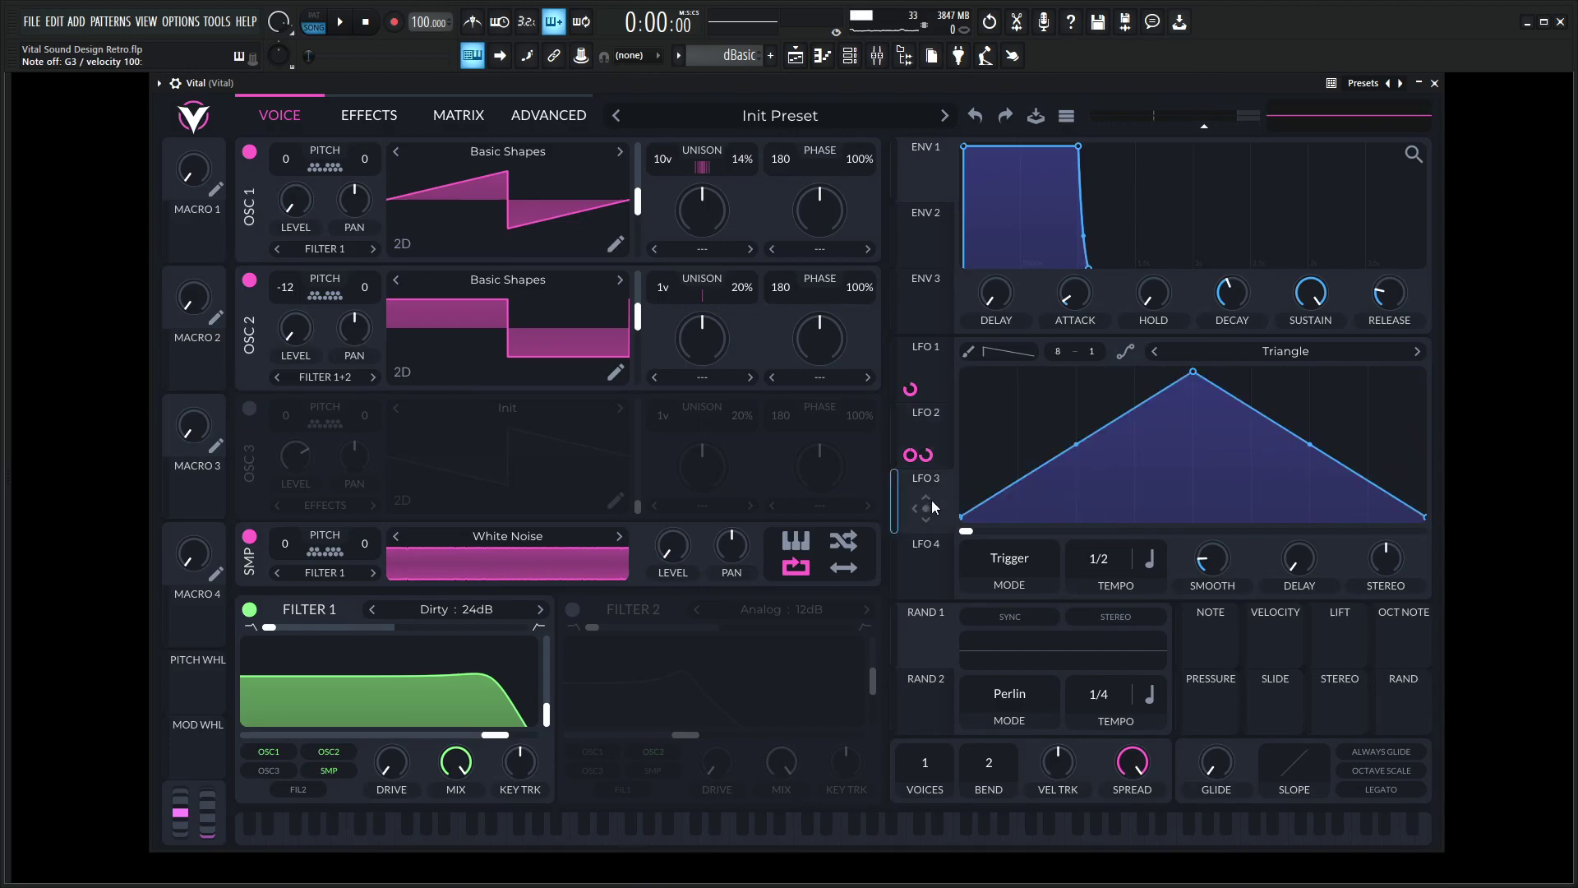
drag(926, 508, 389, 713)
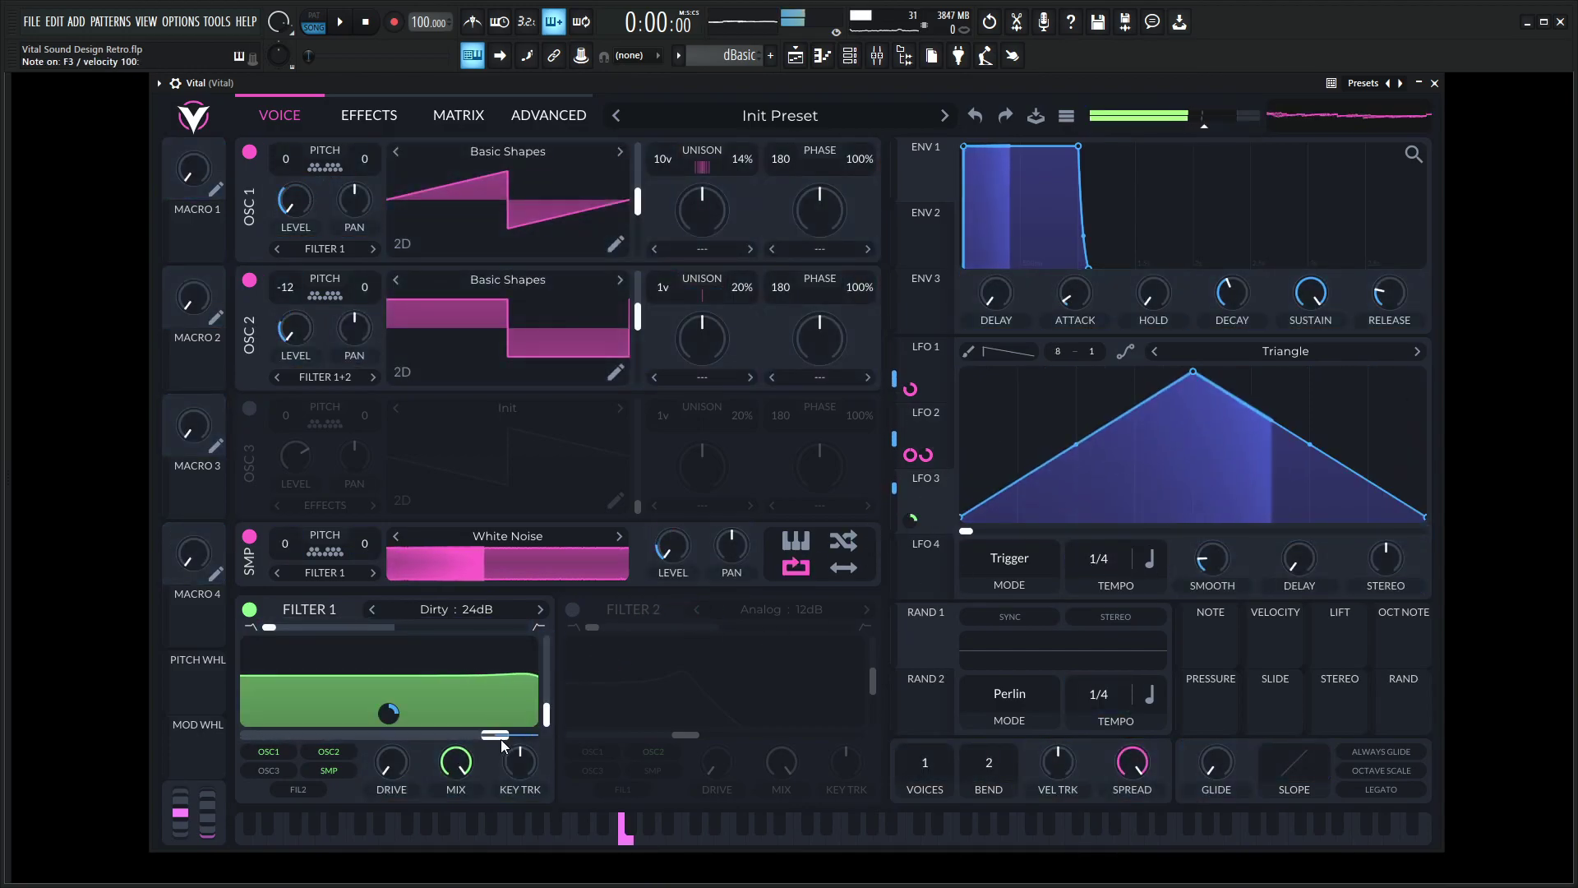
drag(501, 738, 467, 733)
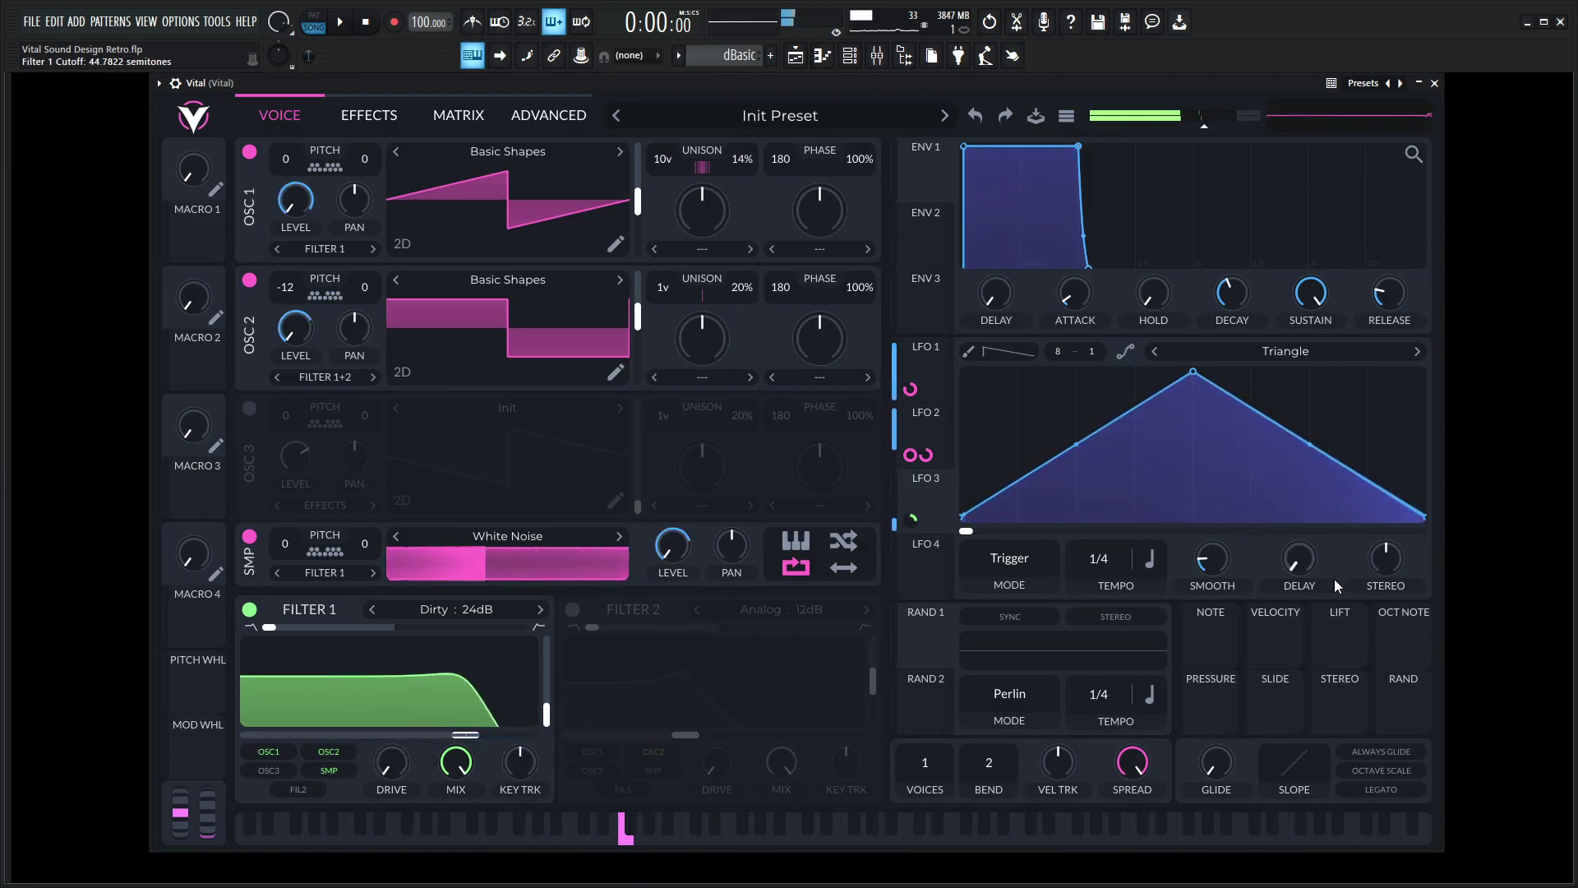
Raise LFO 3's stereo amount, then nudge filter 1's cutoff up and set its LFO 3 modulation to about 15.2 during playback
mouse_move(1386, 564)
key(v)
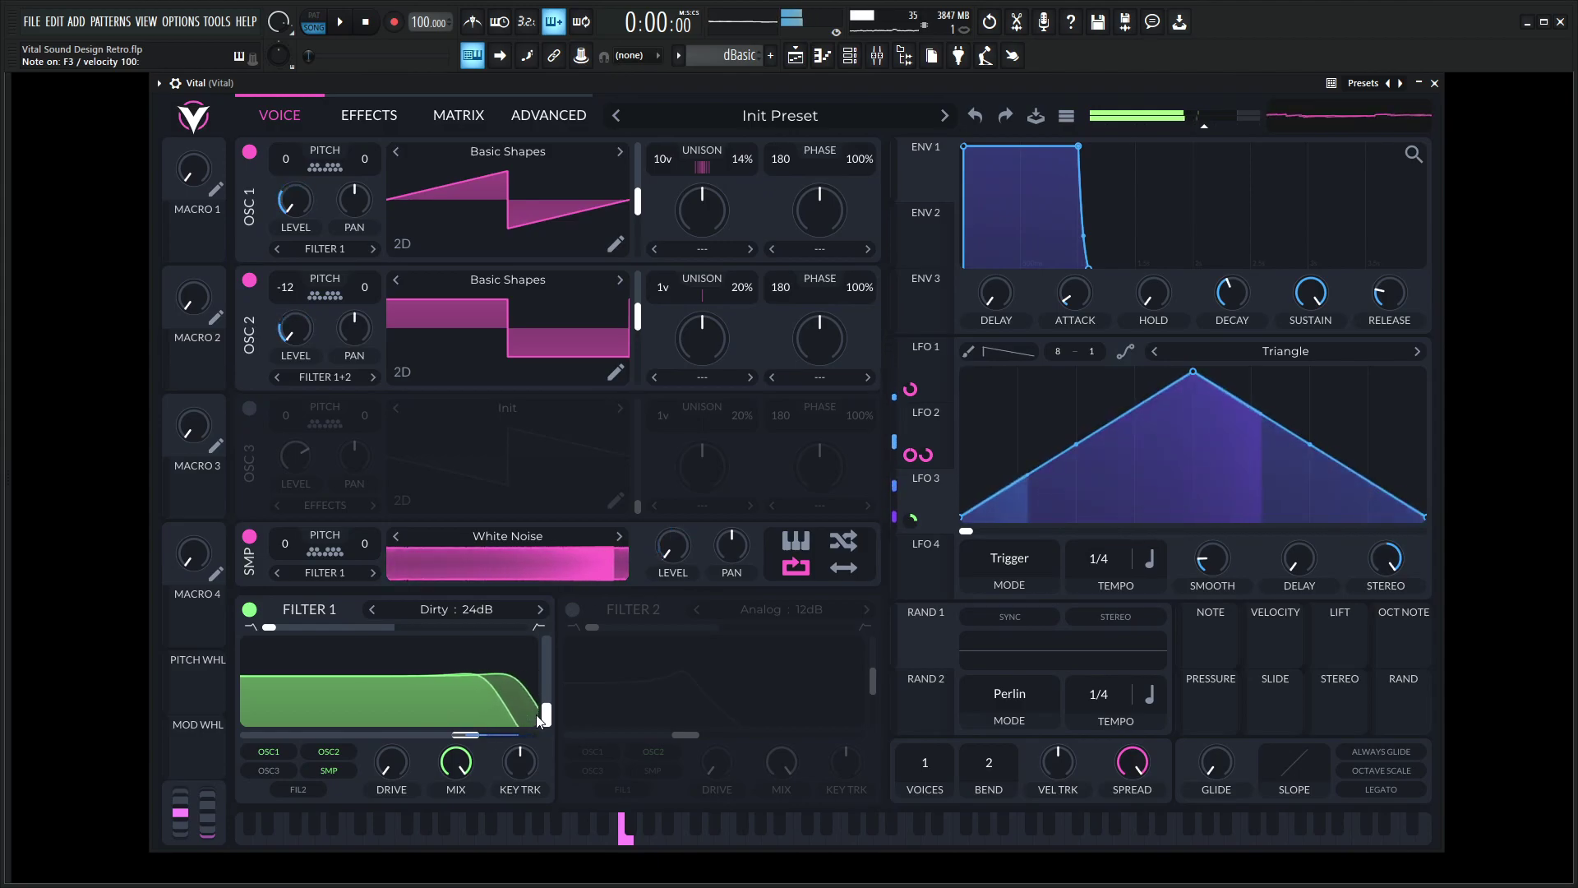
key(space)
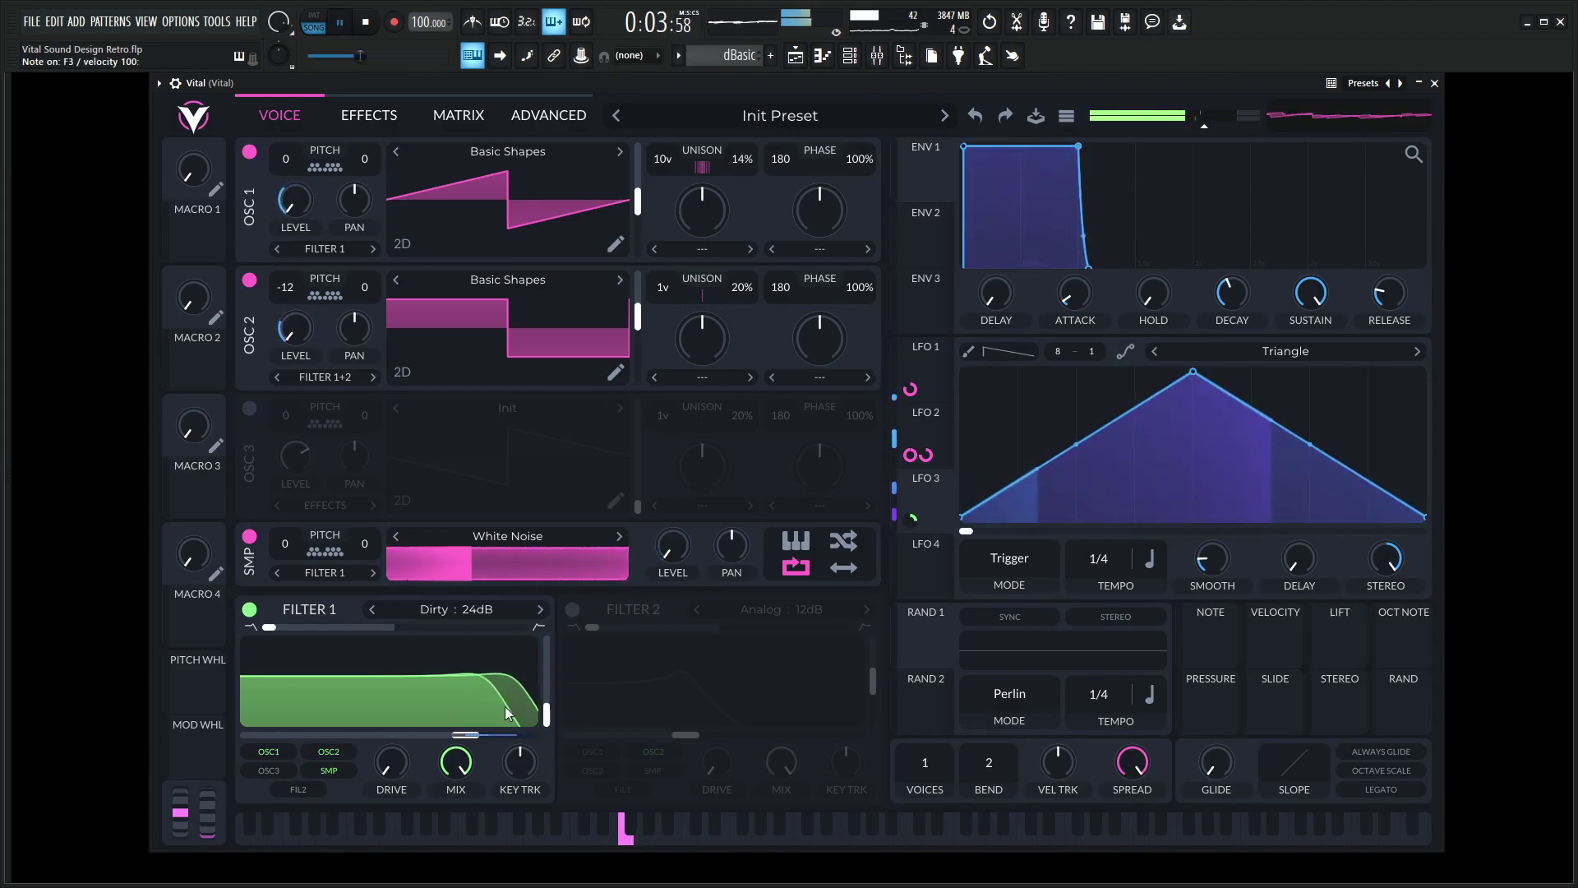
drag(465, 734, 488, 735)
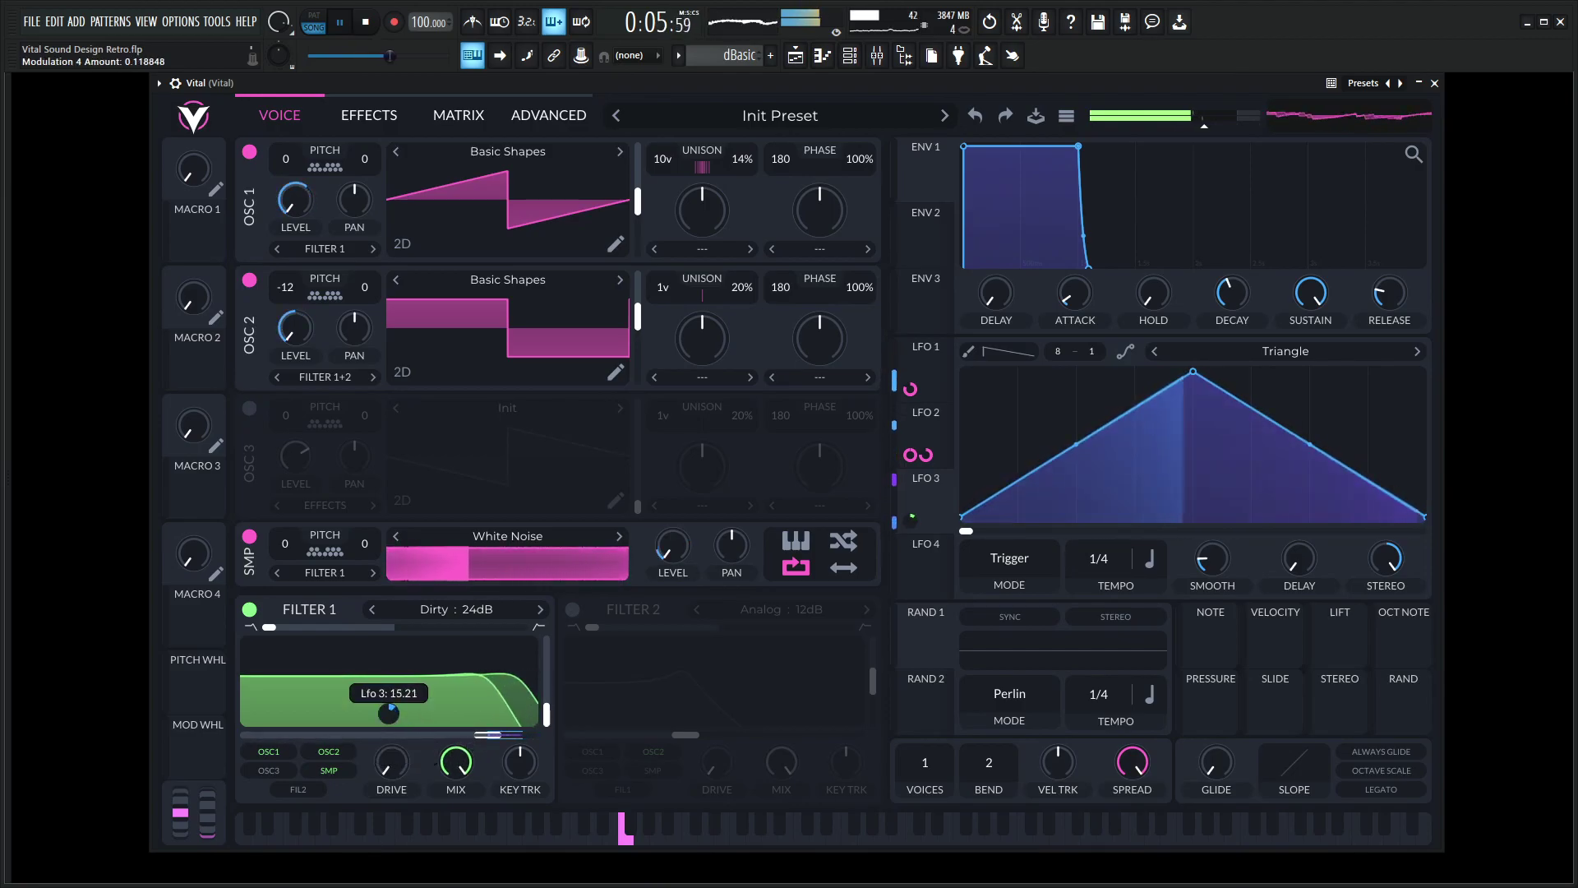
Try LFO 3's tempo at 1/2, return it to 1/4 and stop playback
drag(1096, 563, 1109, 559)
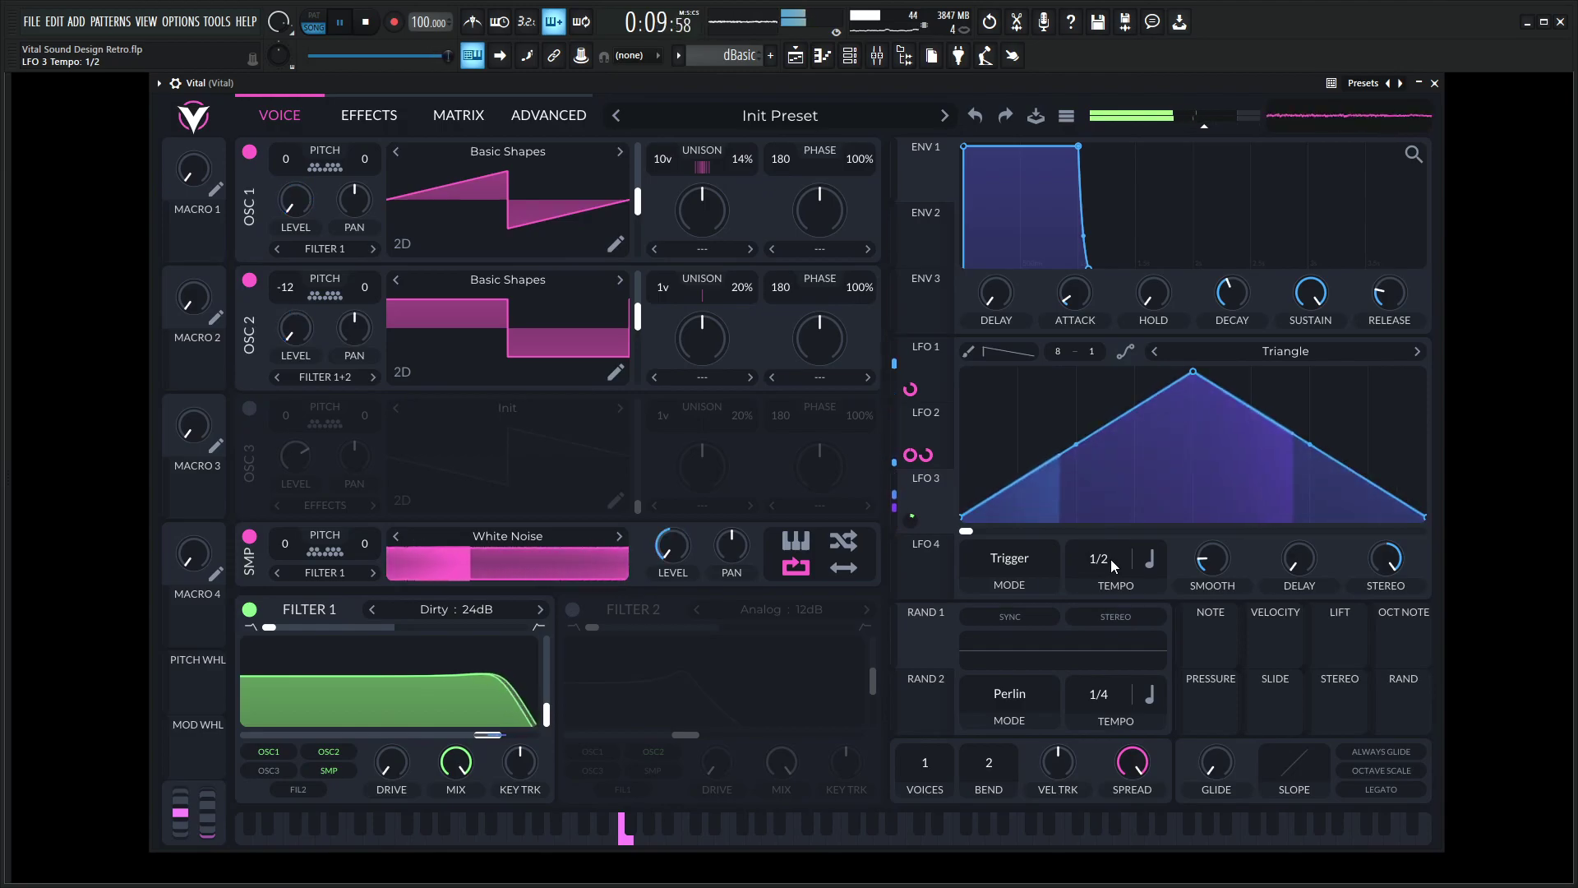
scroll(1111, 559, down, 1)
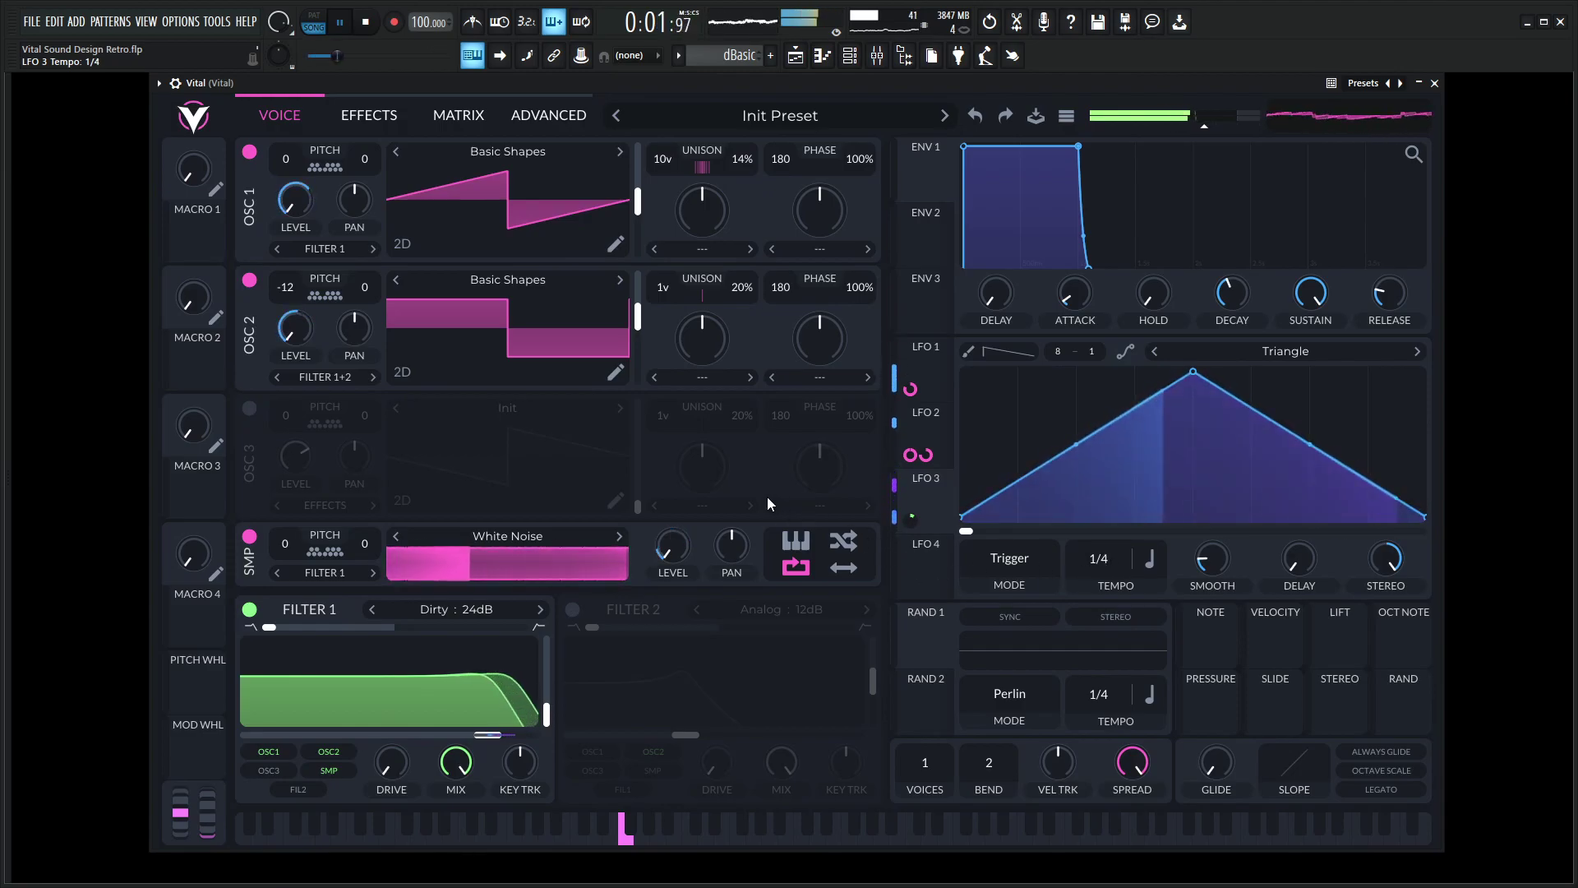
key(space)
Switch on the Multiband compressor effect and raise the lower thresholds of its three bands while auditioning
click(369, 115)
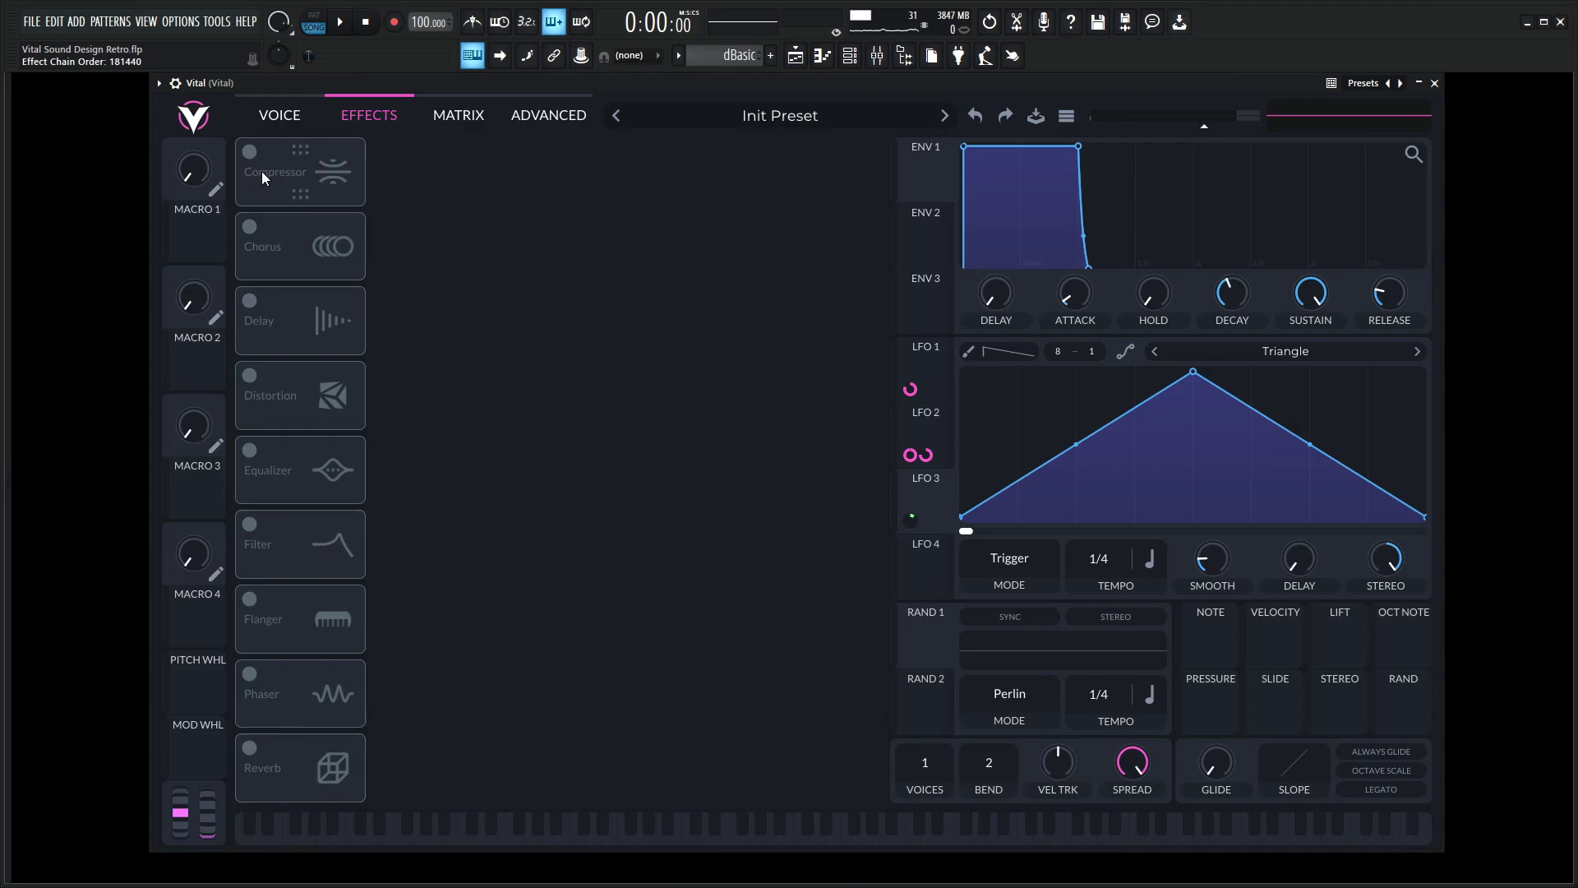
click(250, 153)
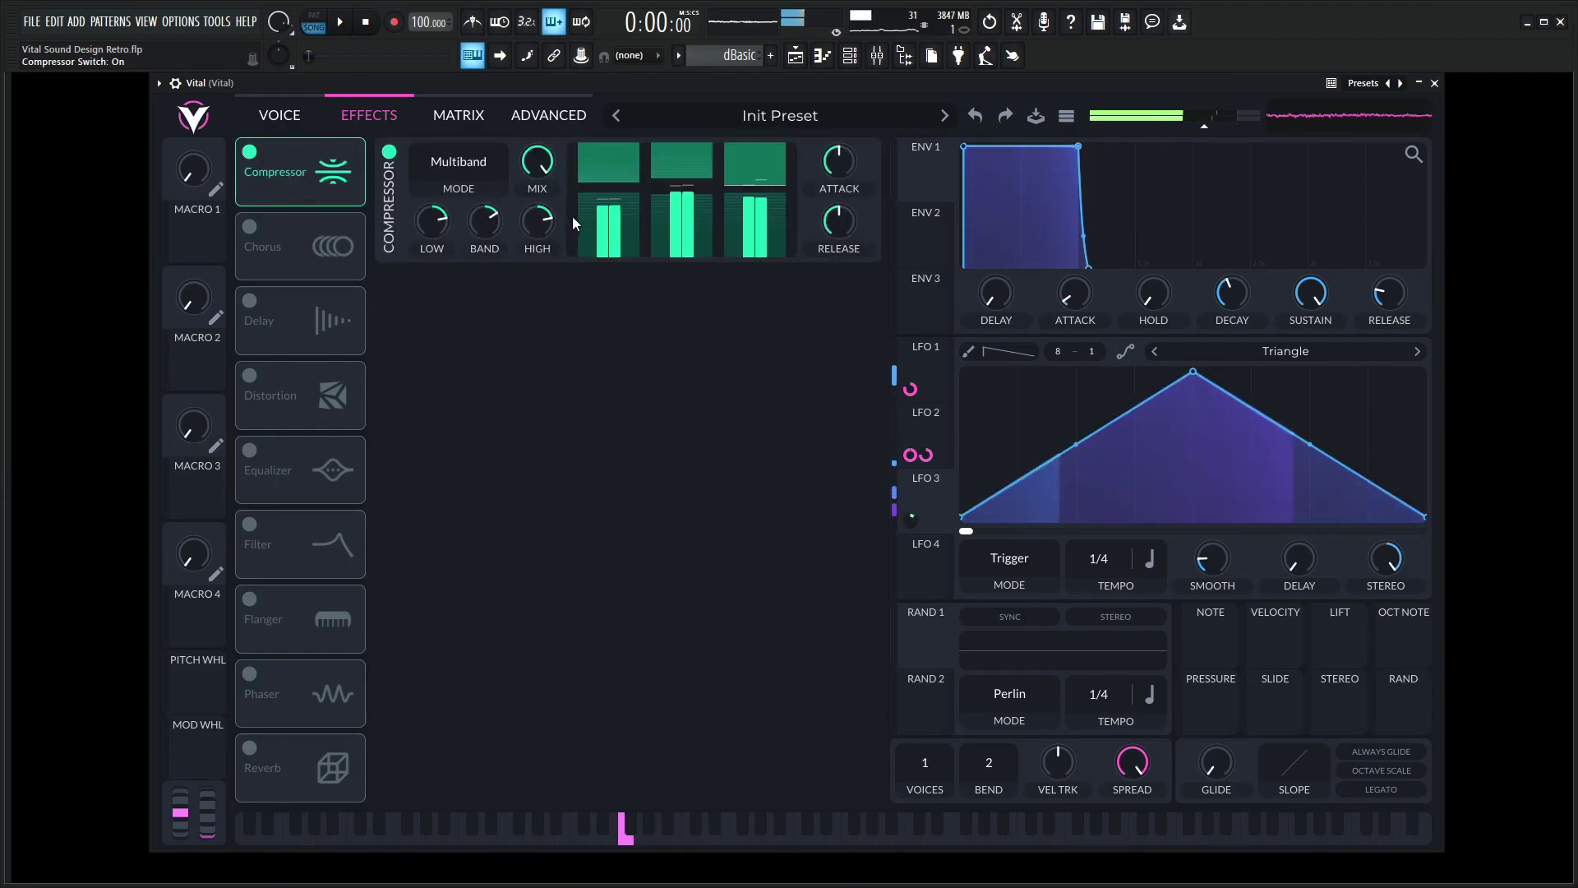
drag(615, 196, 766, 173)
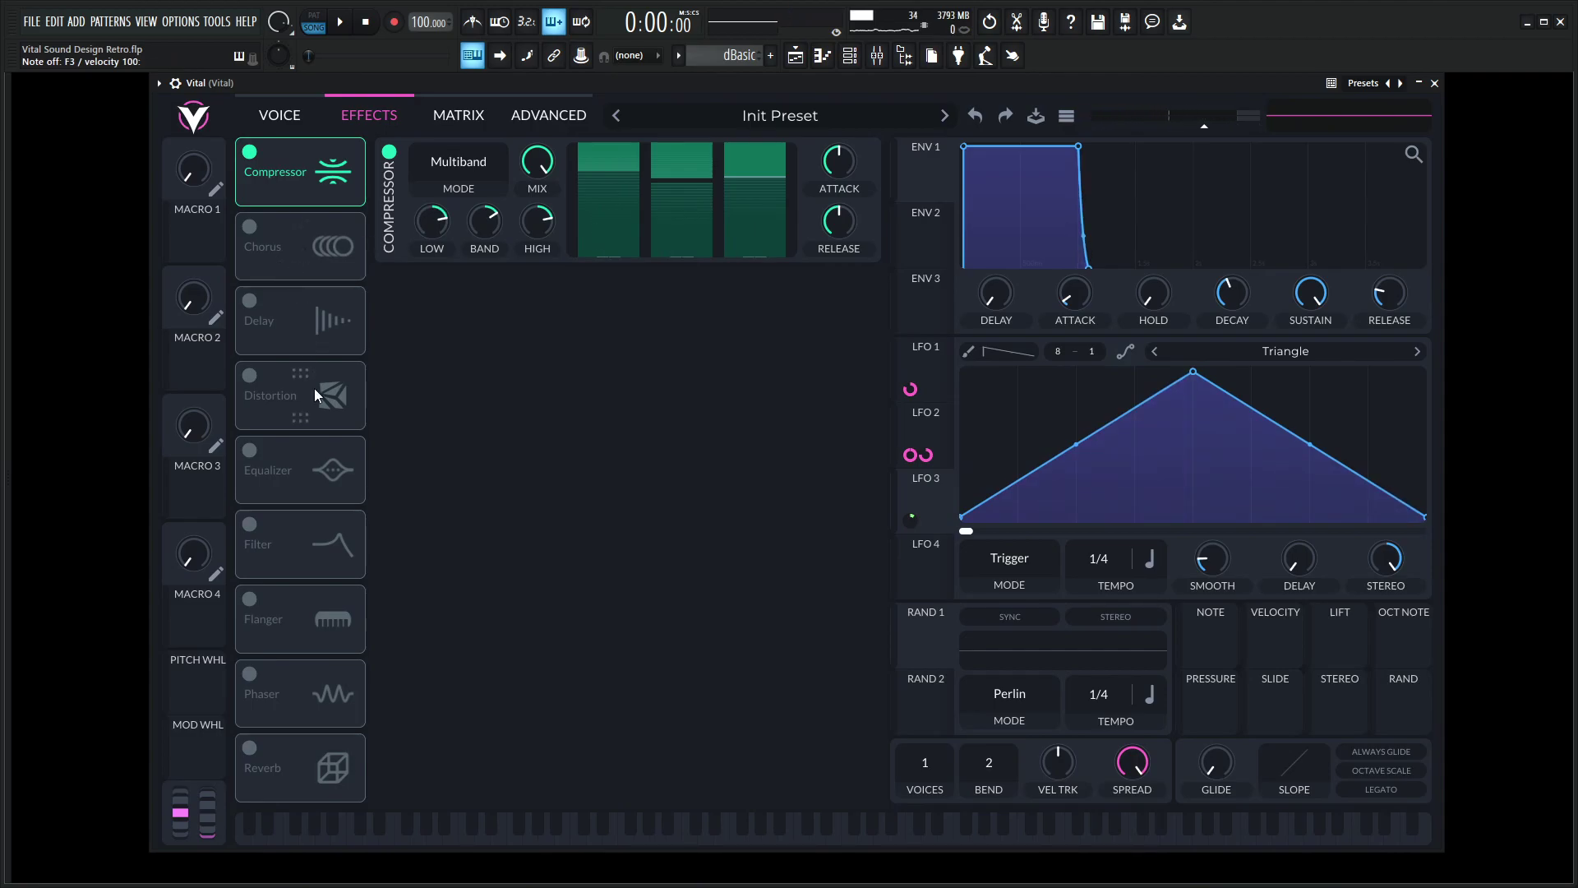
Move the Distortion effect directly after the Compressor in the chain and switch it on
drag(314, 388, 329, 256)
click(330, 255)
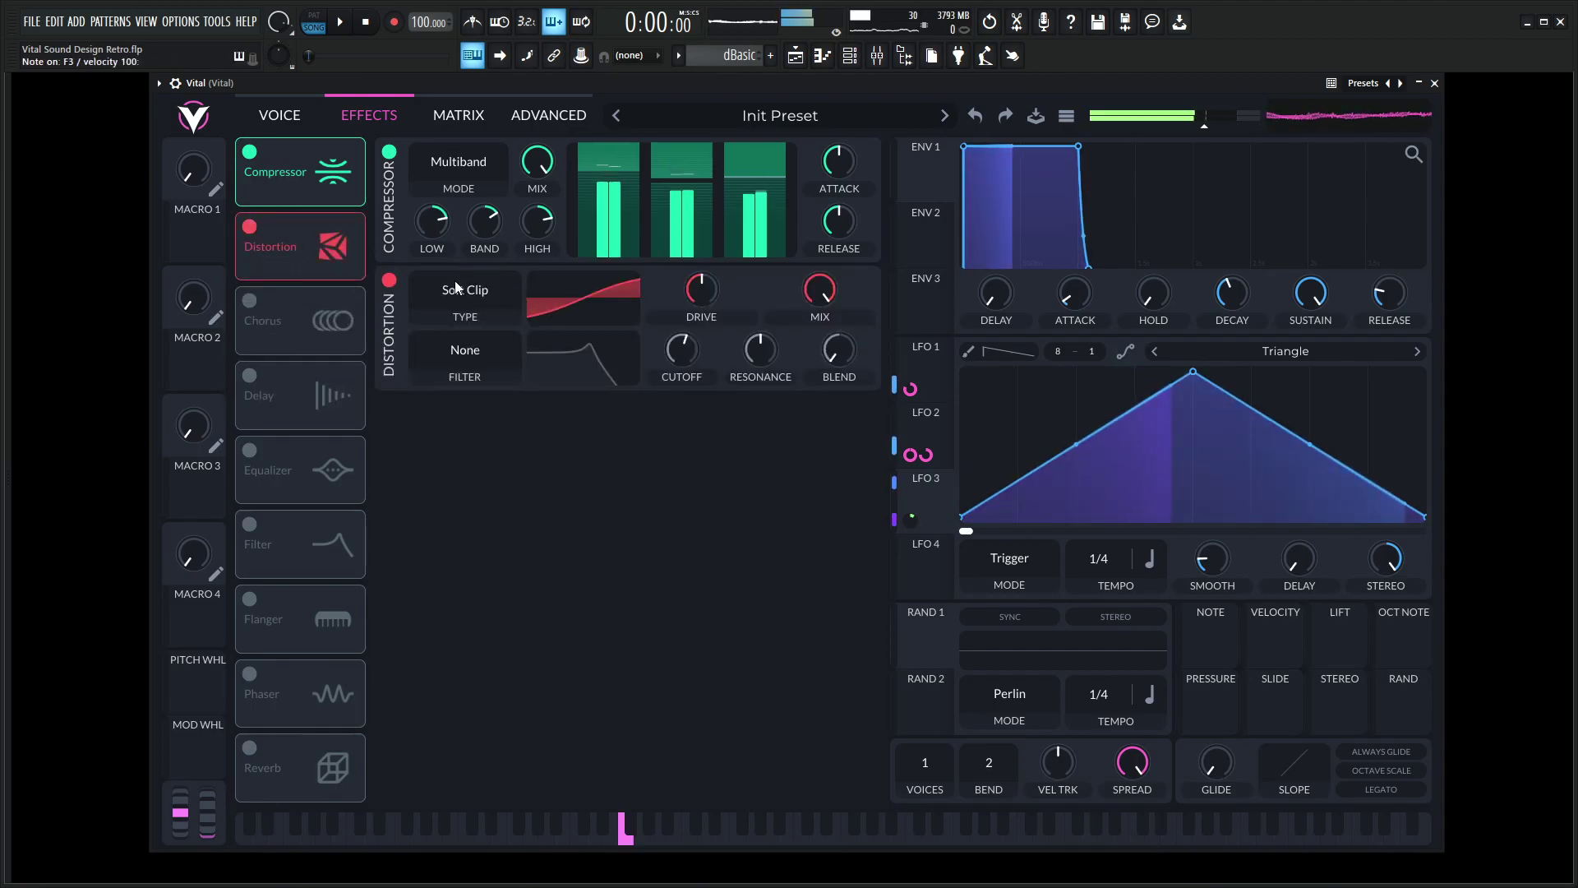
Set the distortion to Hard Clip with about 3.6 dB drive and a reduced mix, and enable Chorus at about 10.7% mix
scroll(471, 291, up, 1)
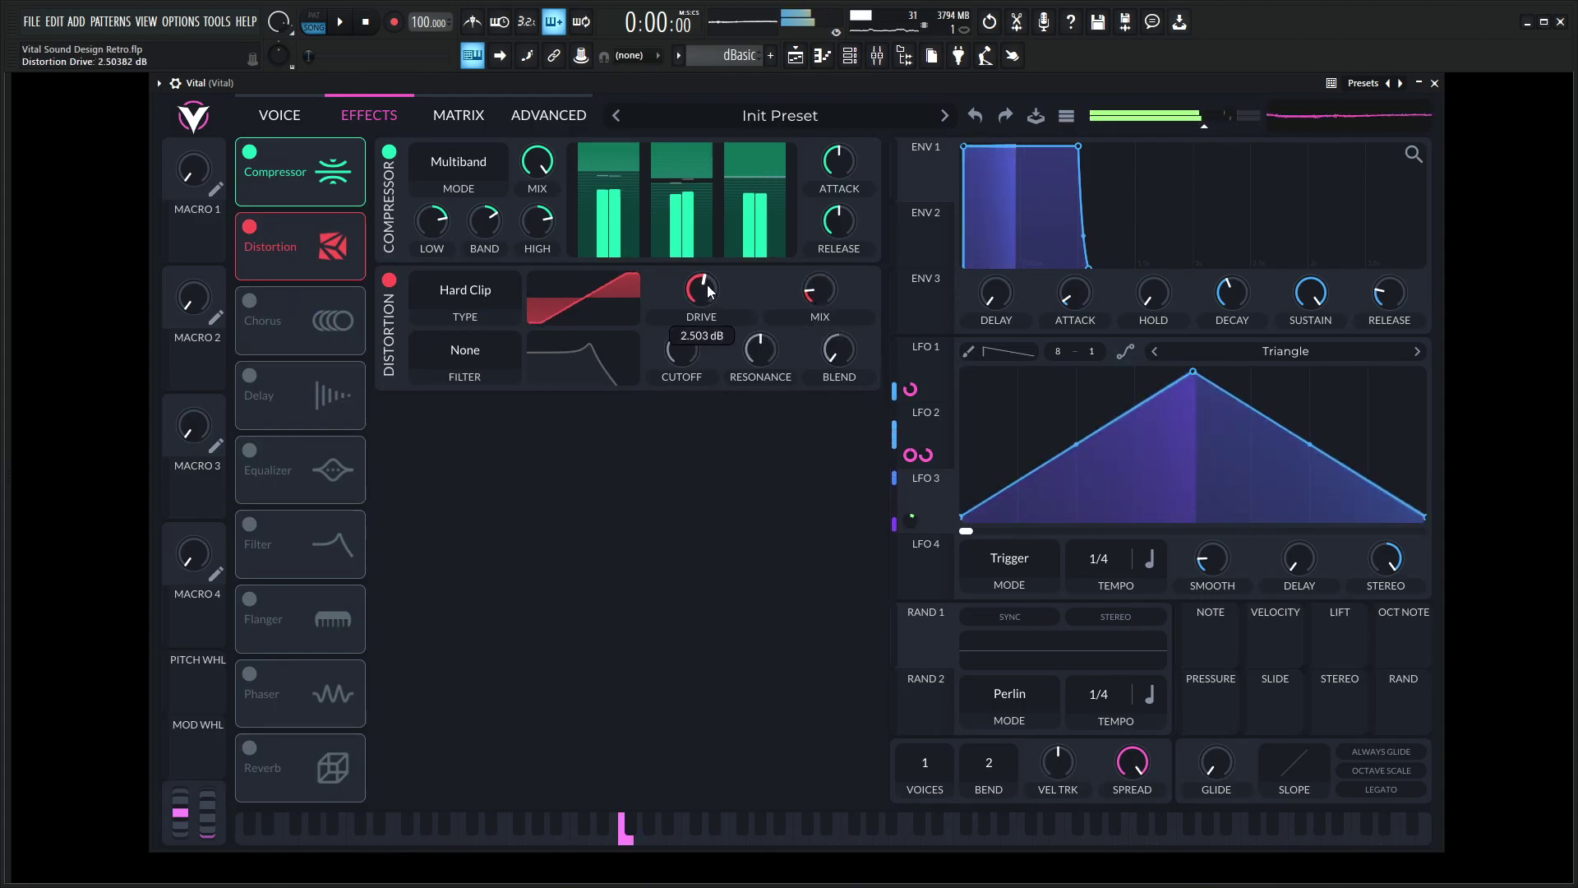
drag(817, 289, 819, 270)
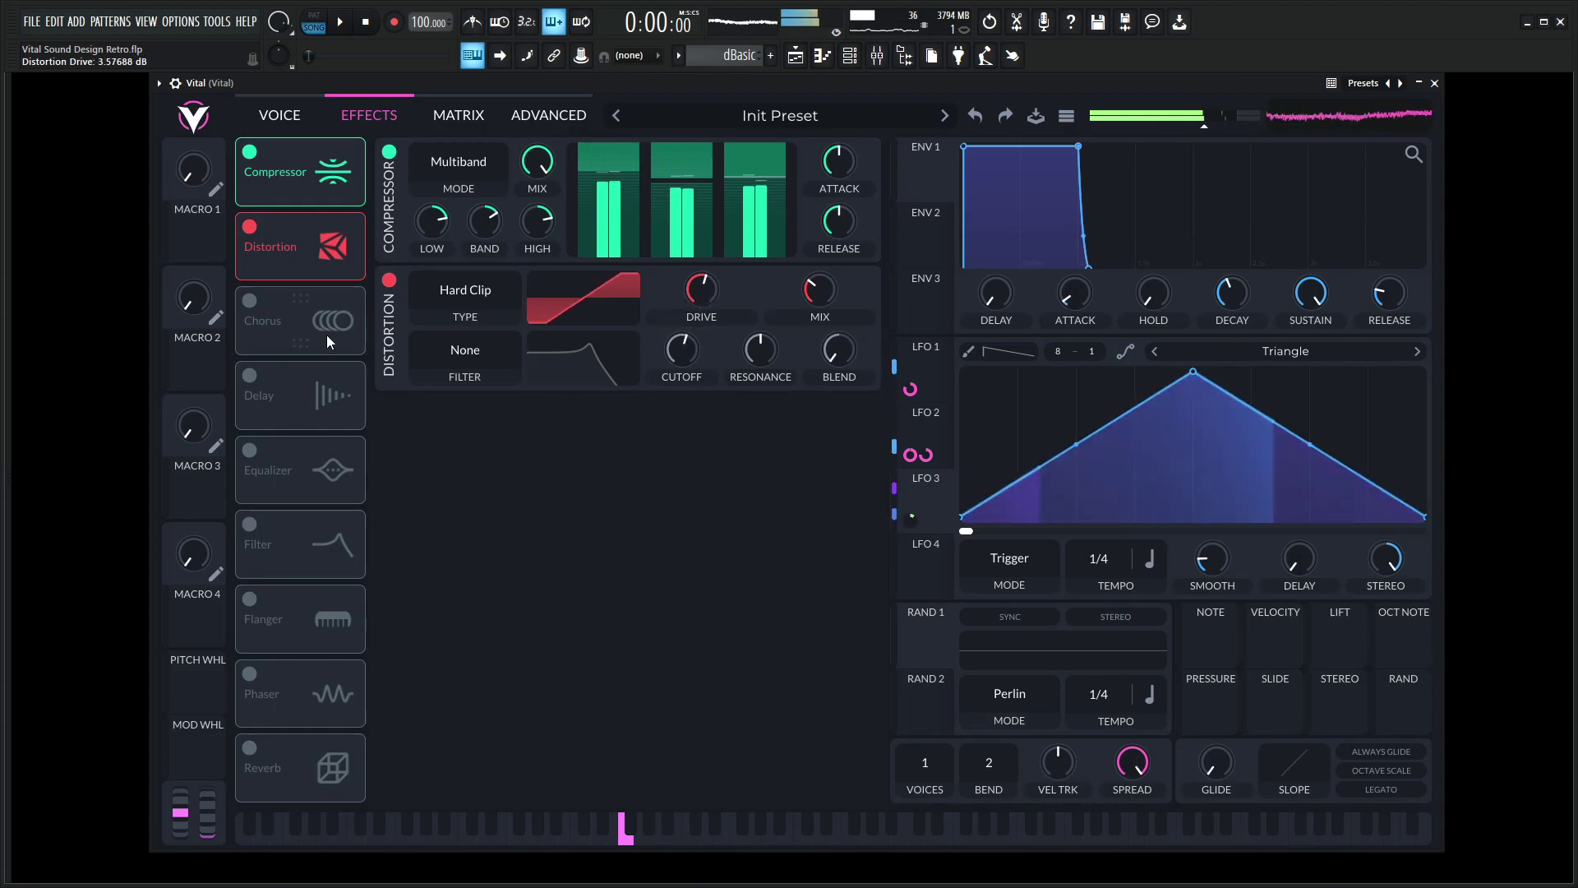
click(249, 300)
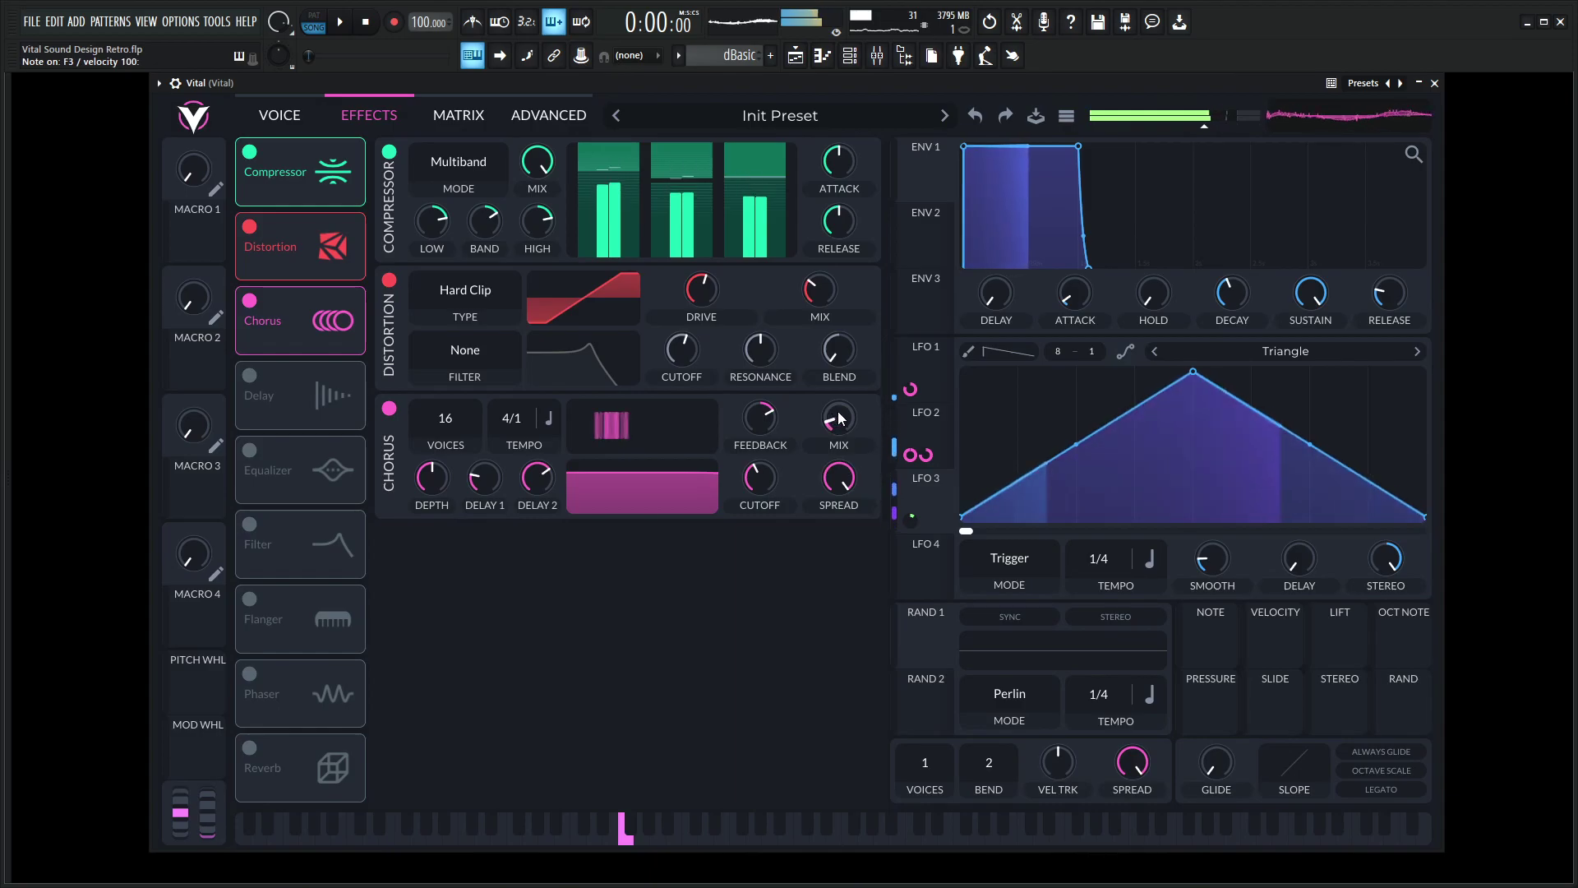
drag(837, 418, 837, 421)
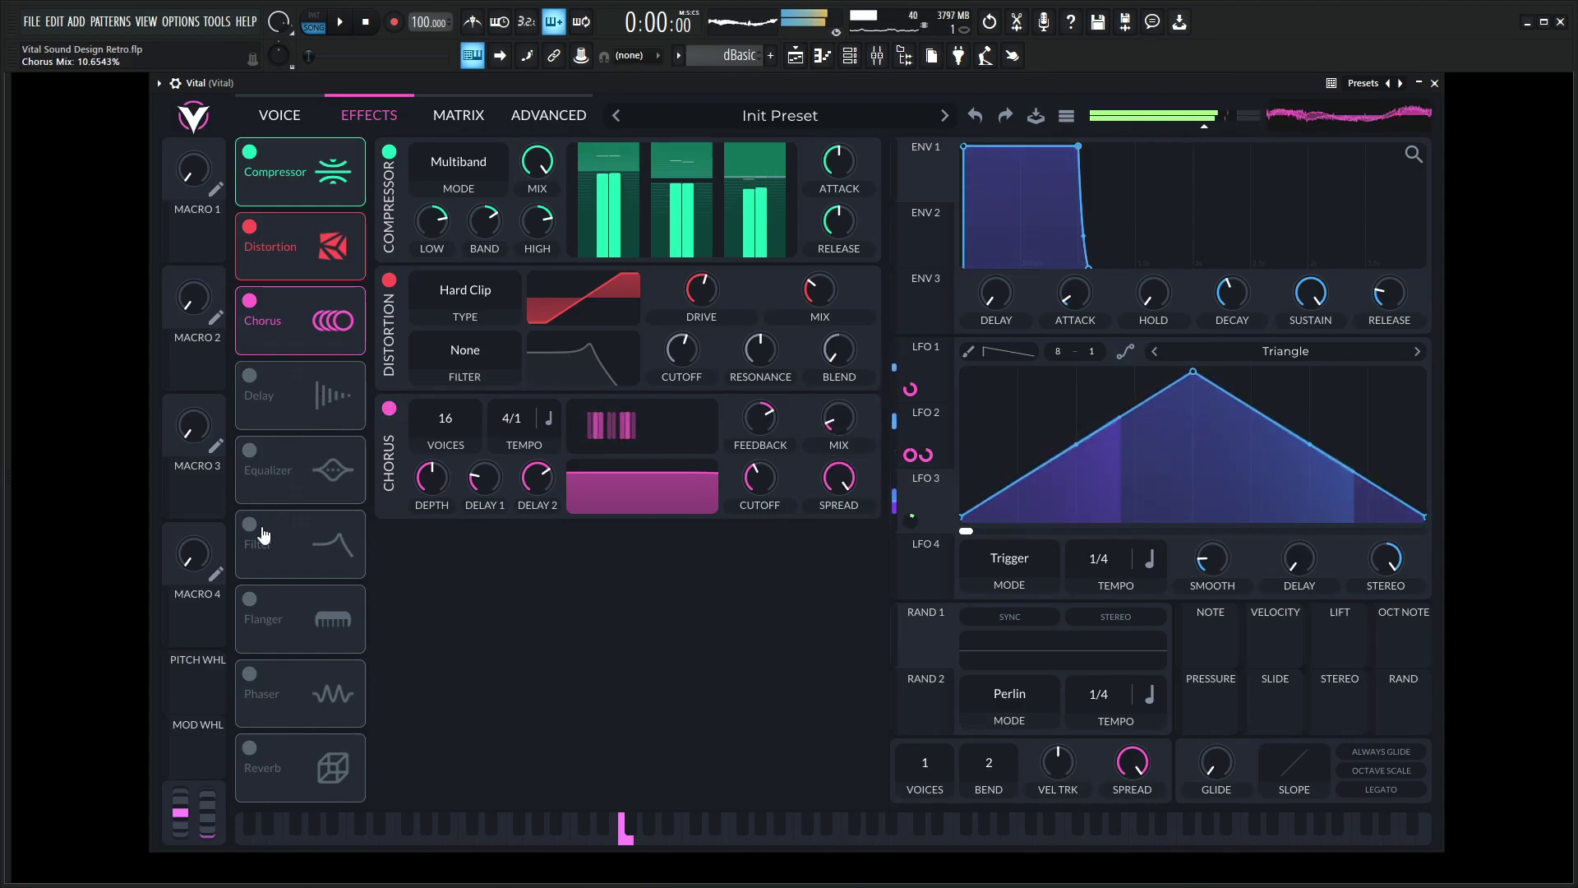
Reset LFO 3's stereo amount to its default and set the noise sample level's LFO modulation to about 0.738
click(279, 115)
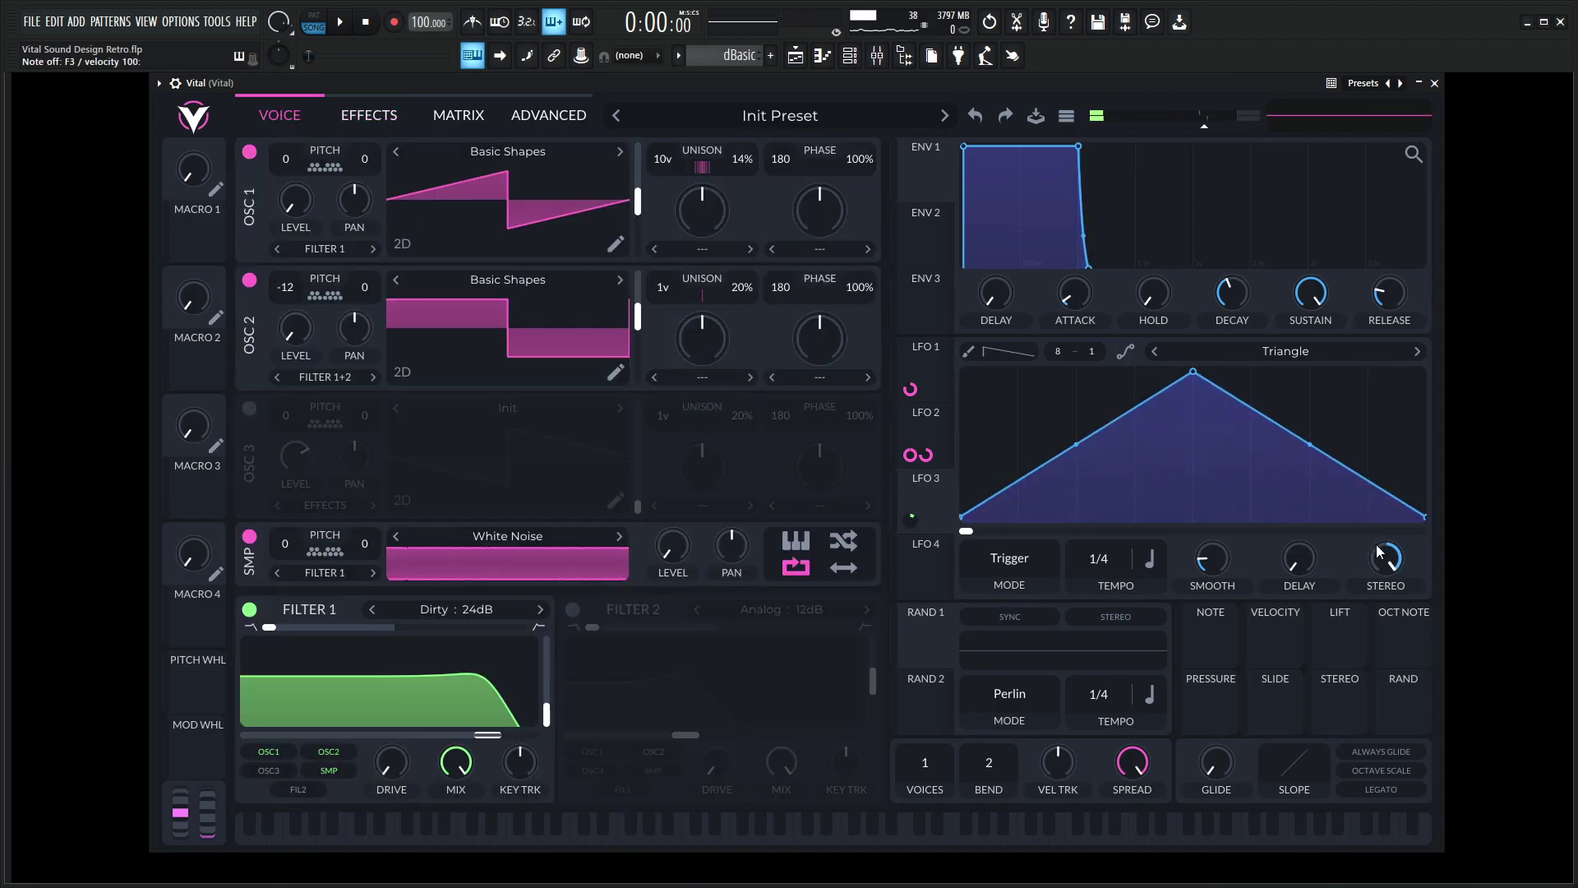
drag(1380, 553, 1381, 618)
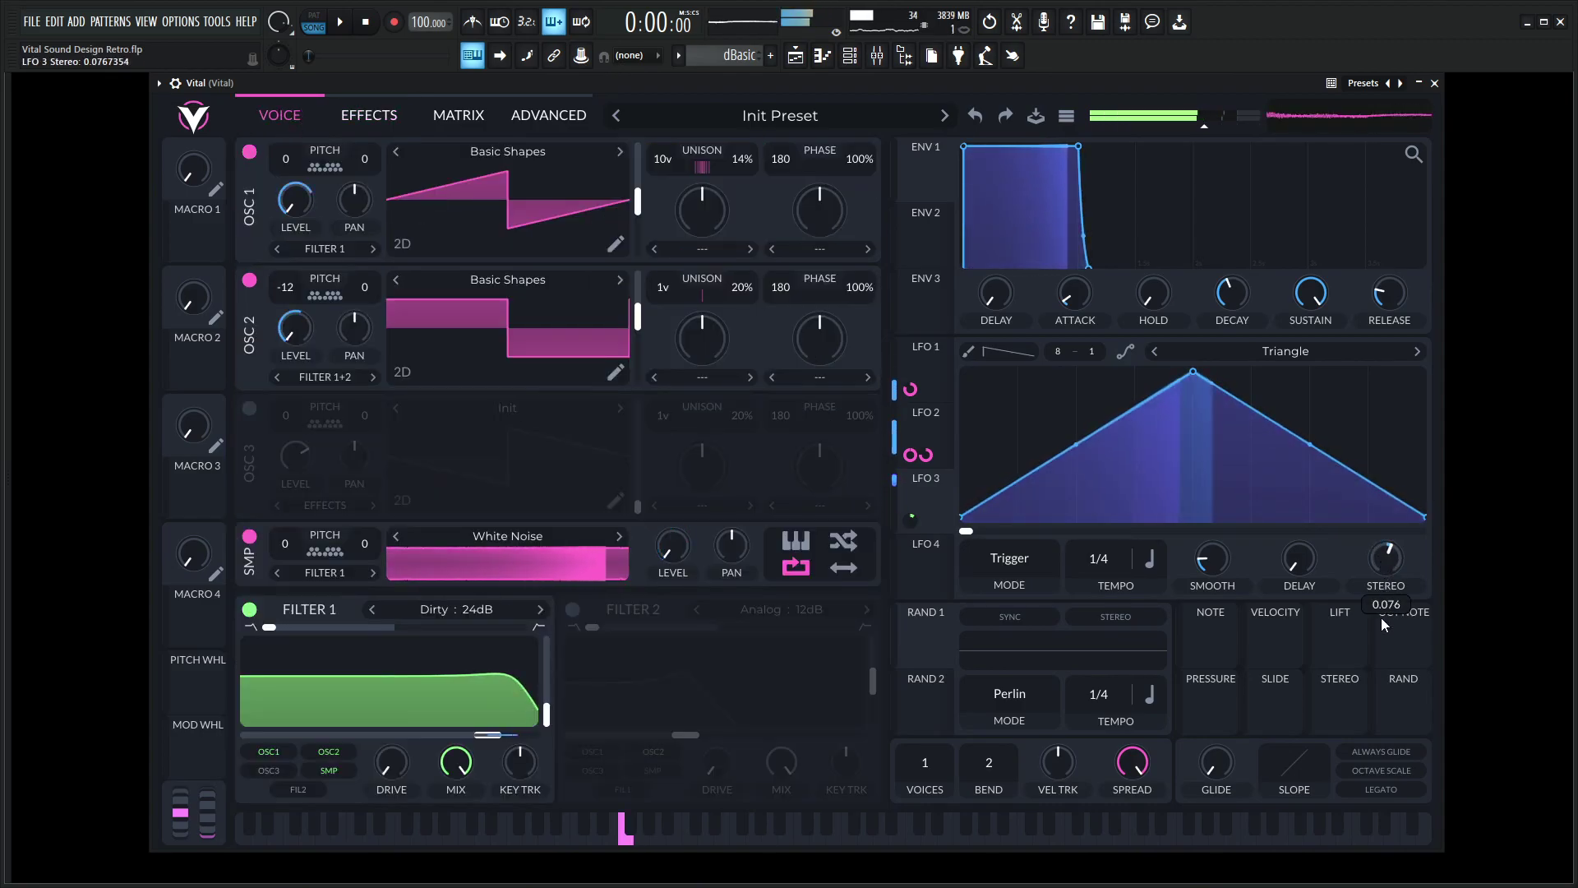
double_click(1386, 568)
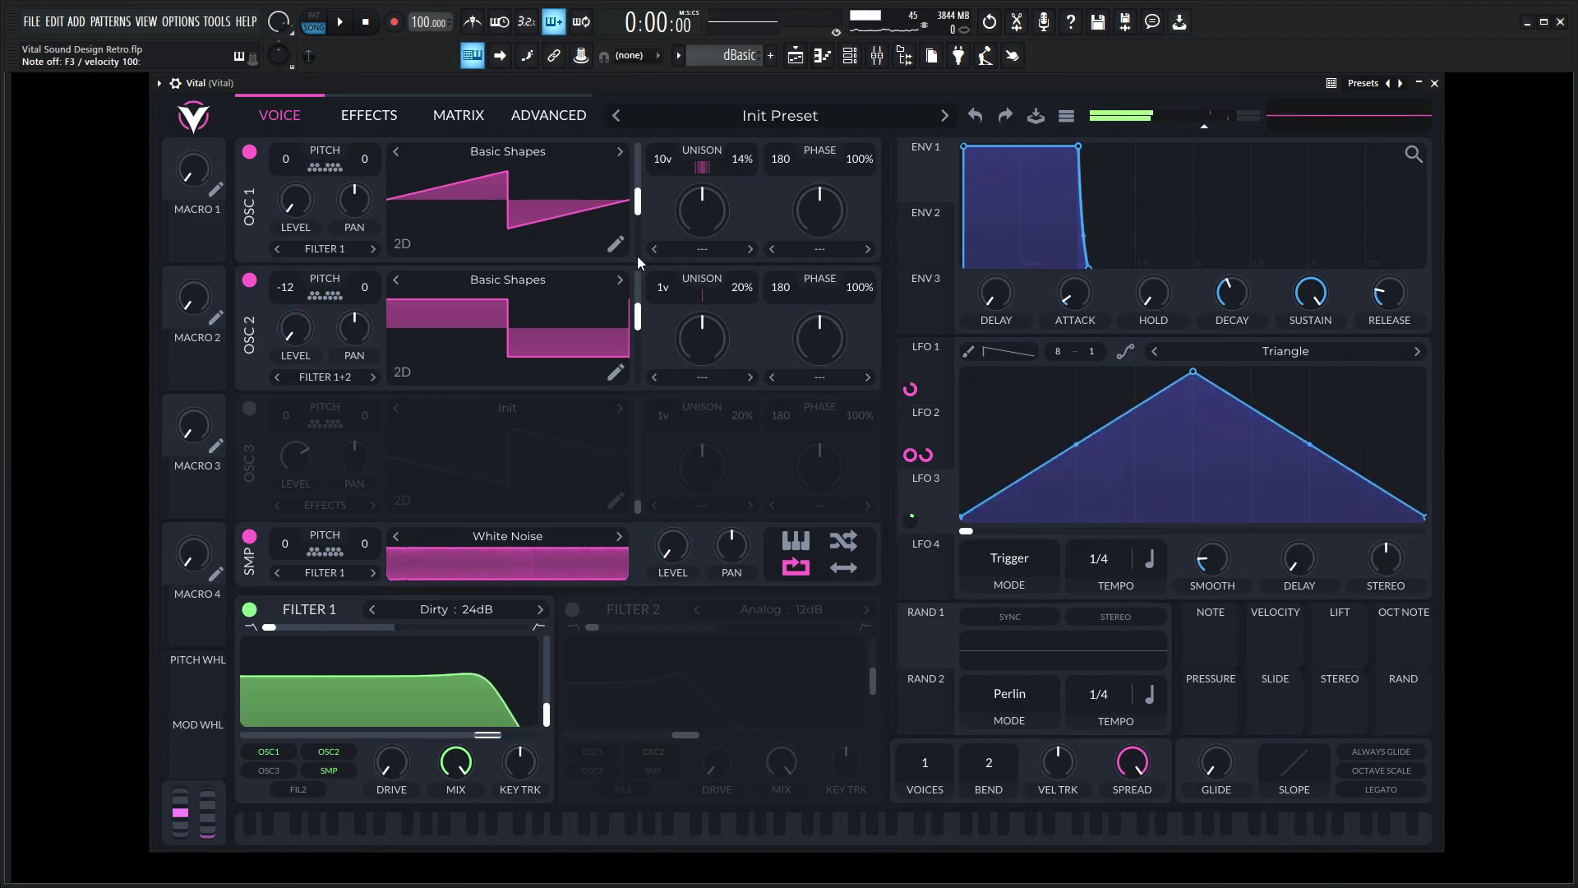
drag(674, 595, 676, 580)
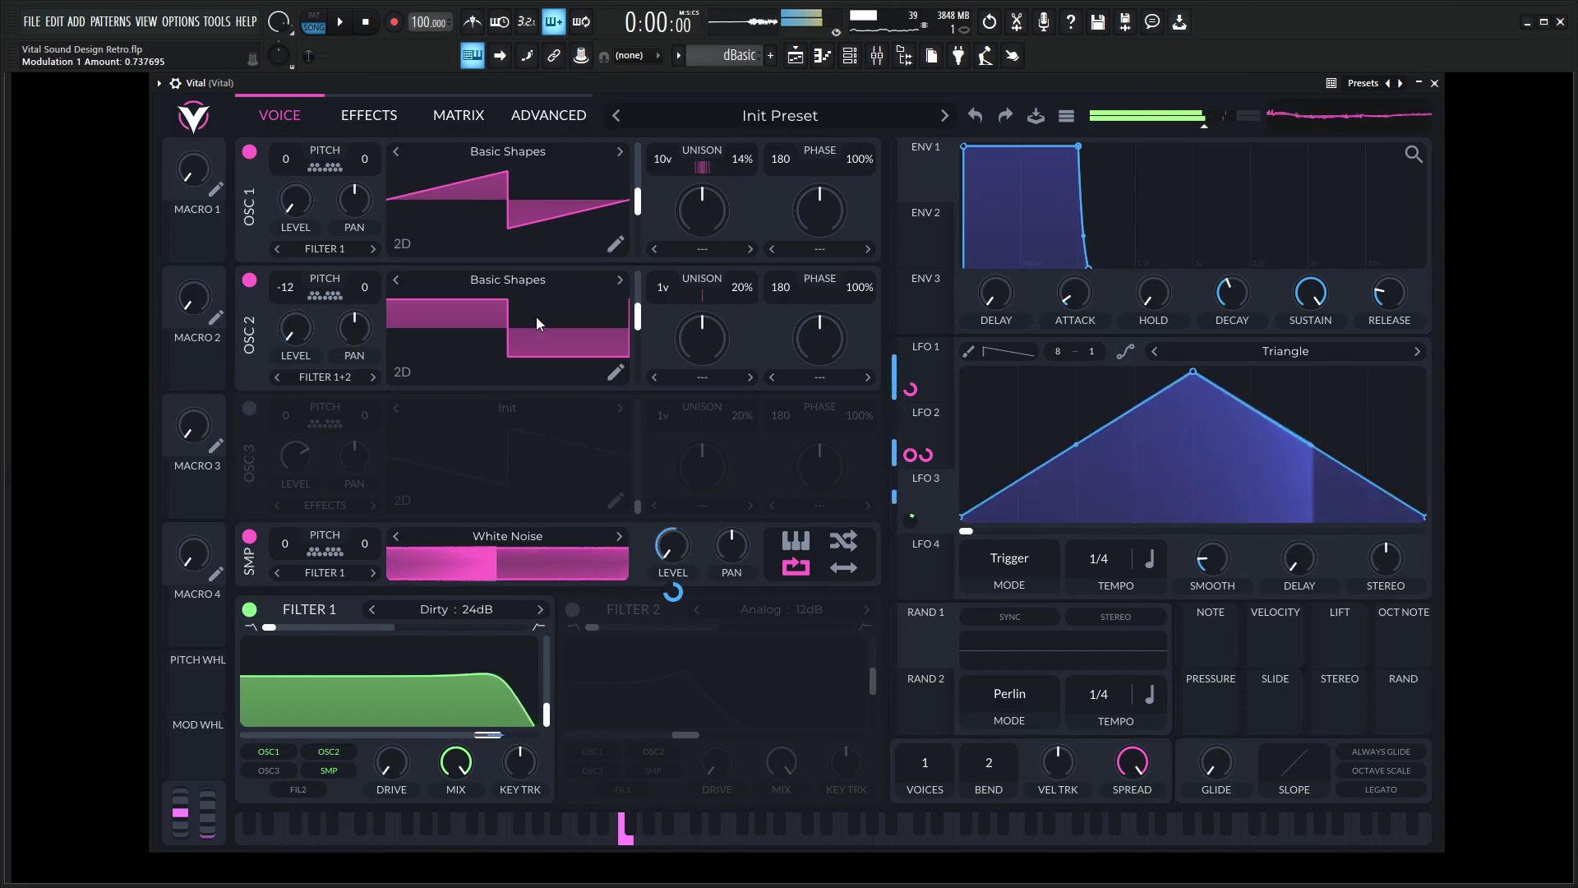
Switch on the Delay in Stereo mode, set feedback to about 27%, lower its mix and spread, and reshape its filter
click(374, 116)
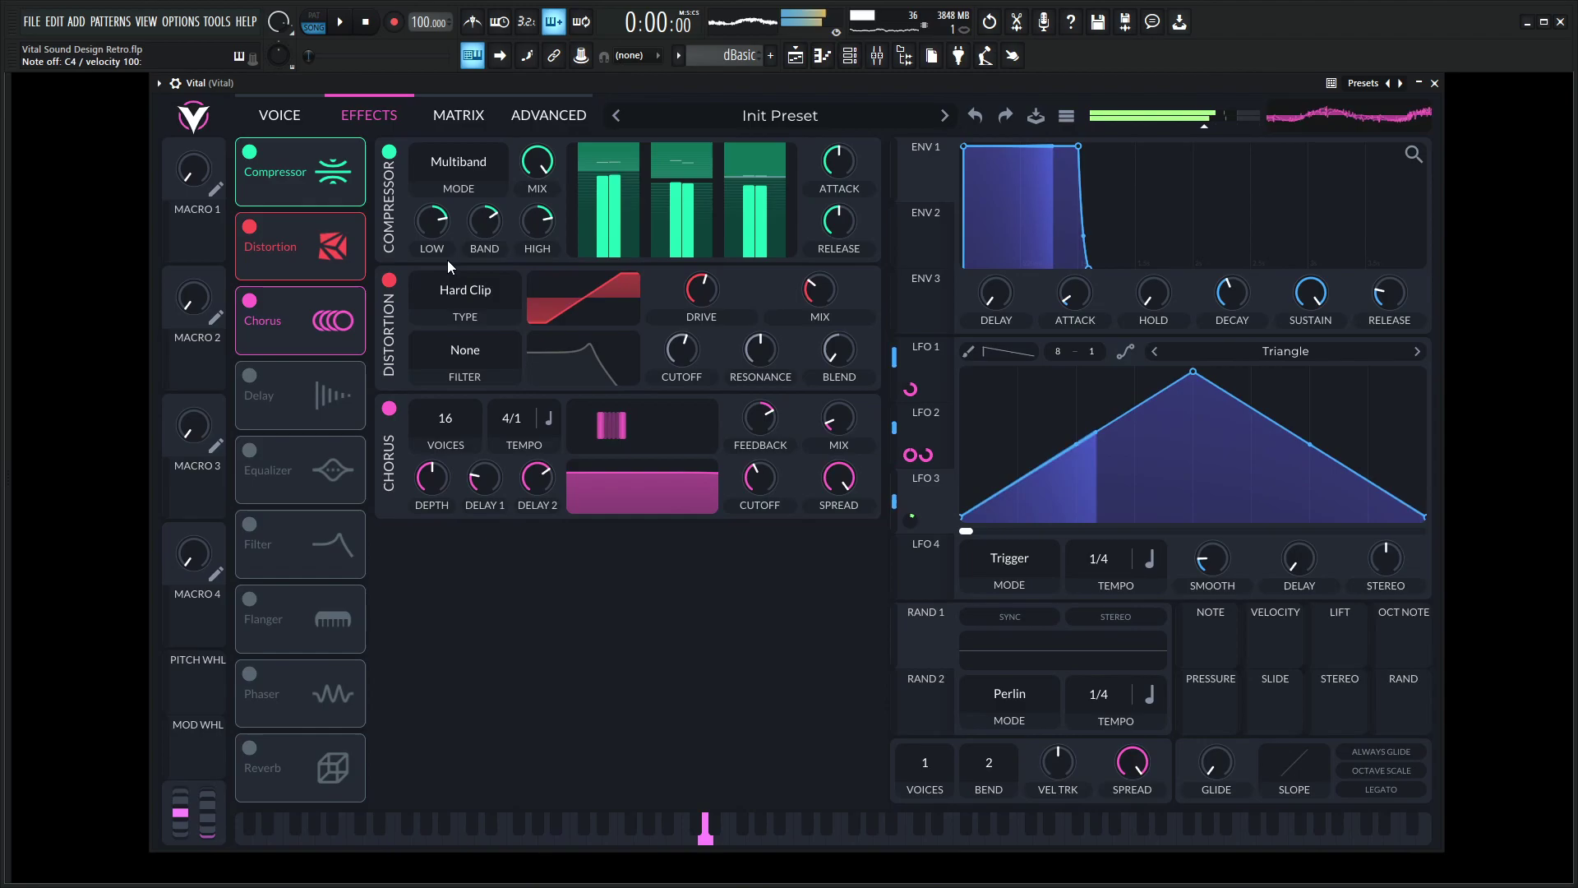
click(303, 451)
click(250, 376)
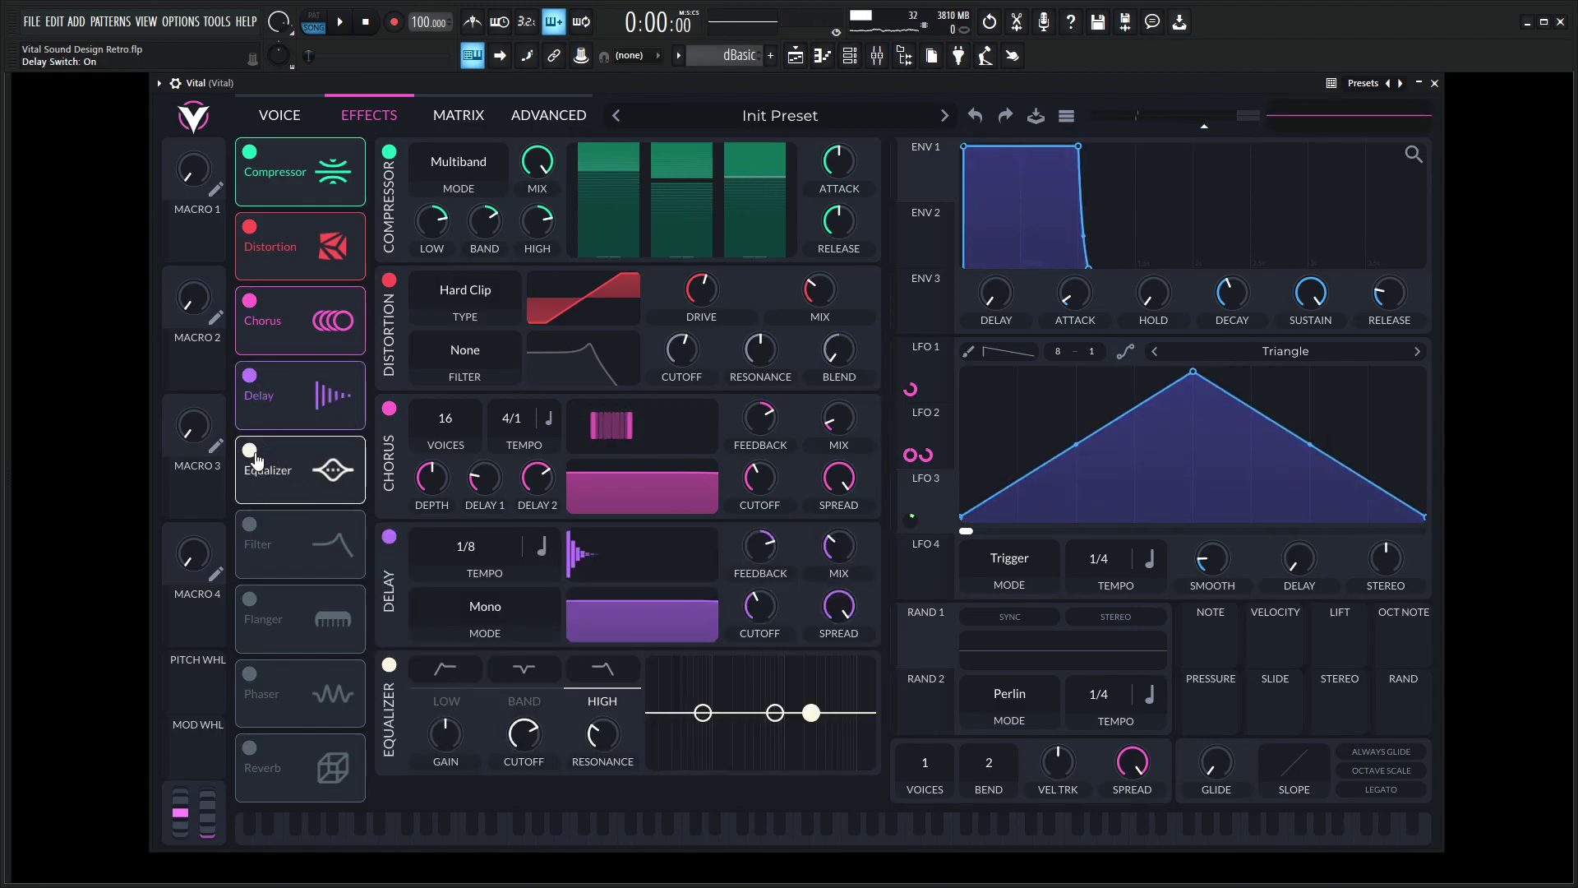
click(249, 451)
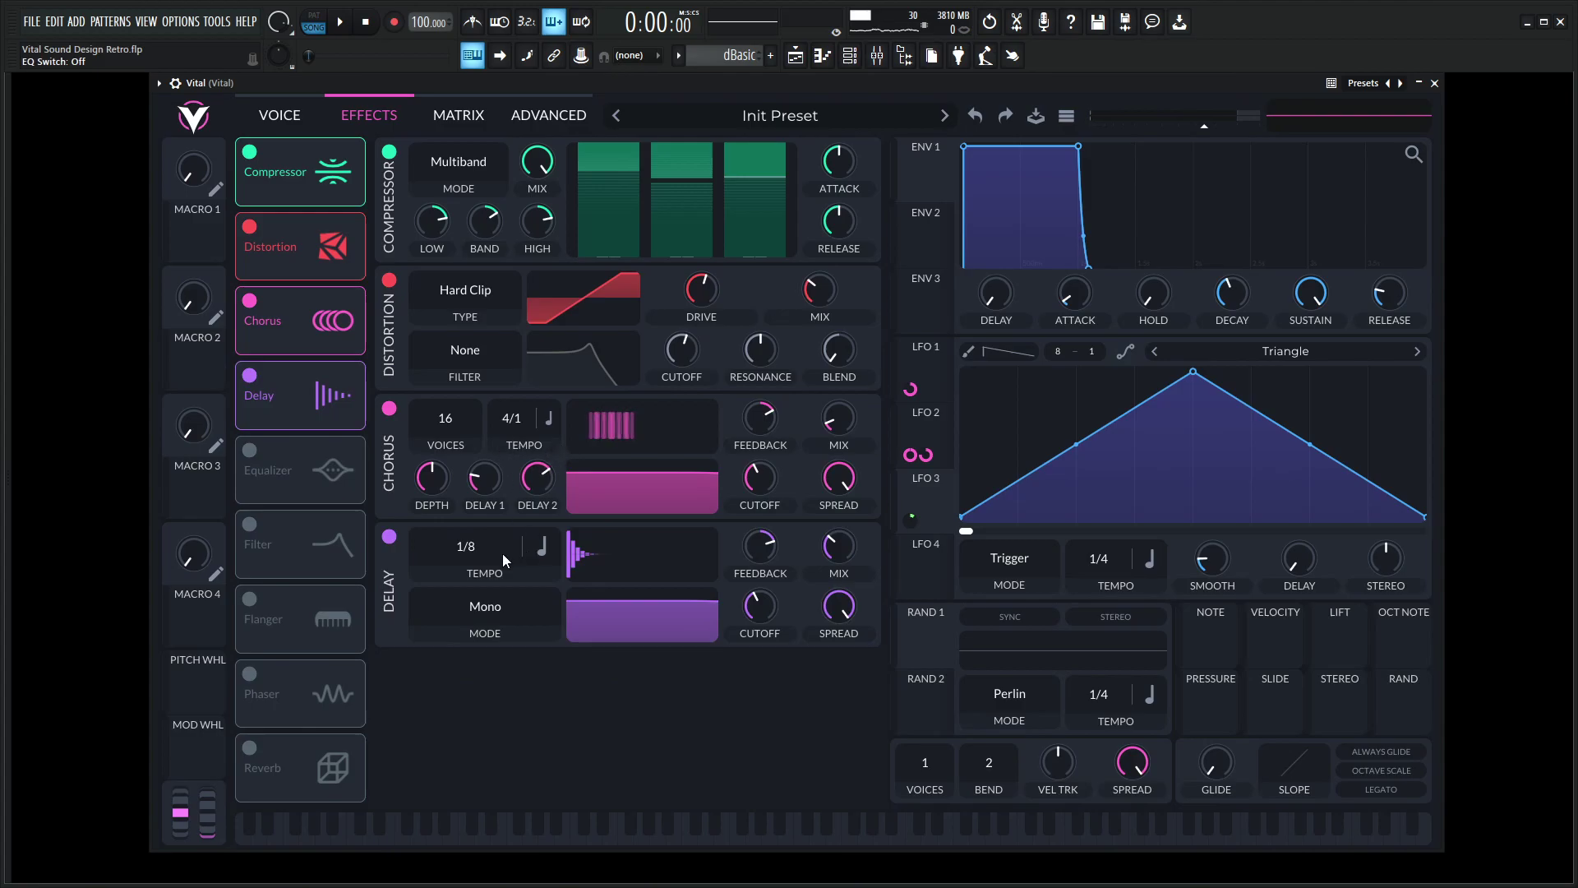
click(498, 663)
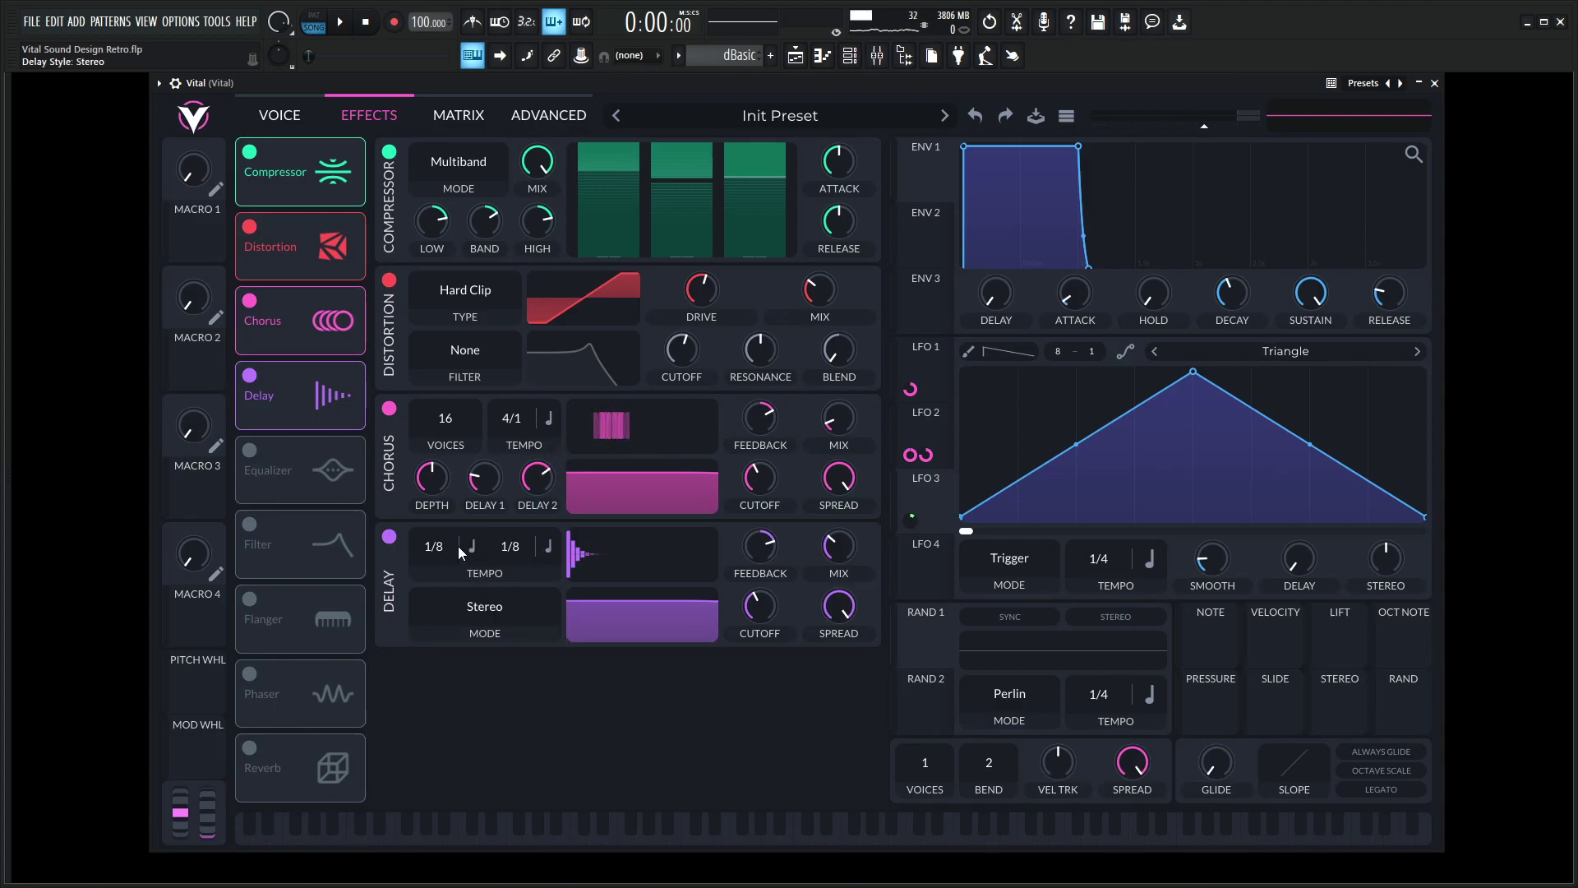
click(533, 618)
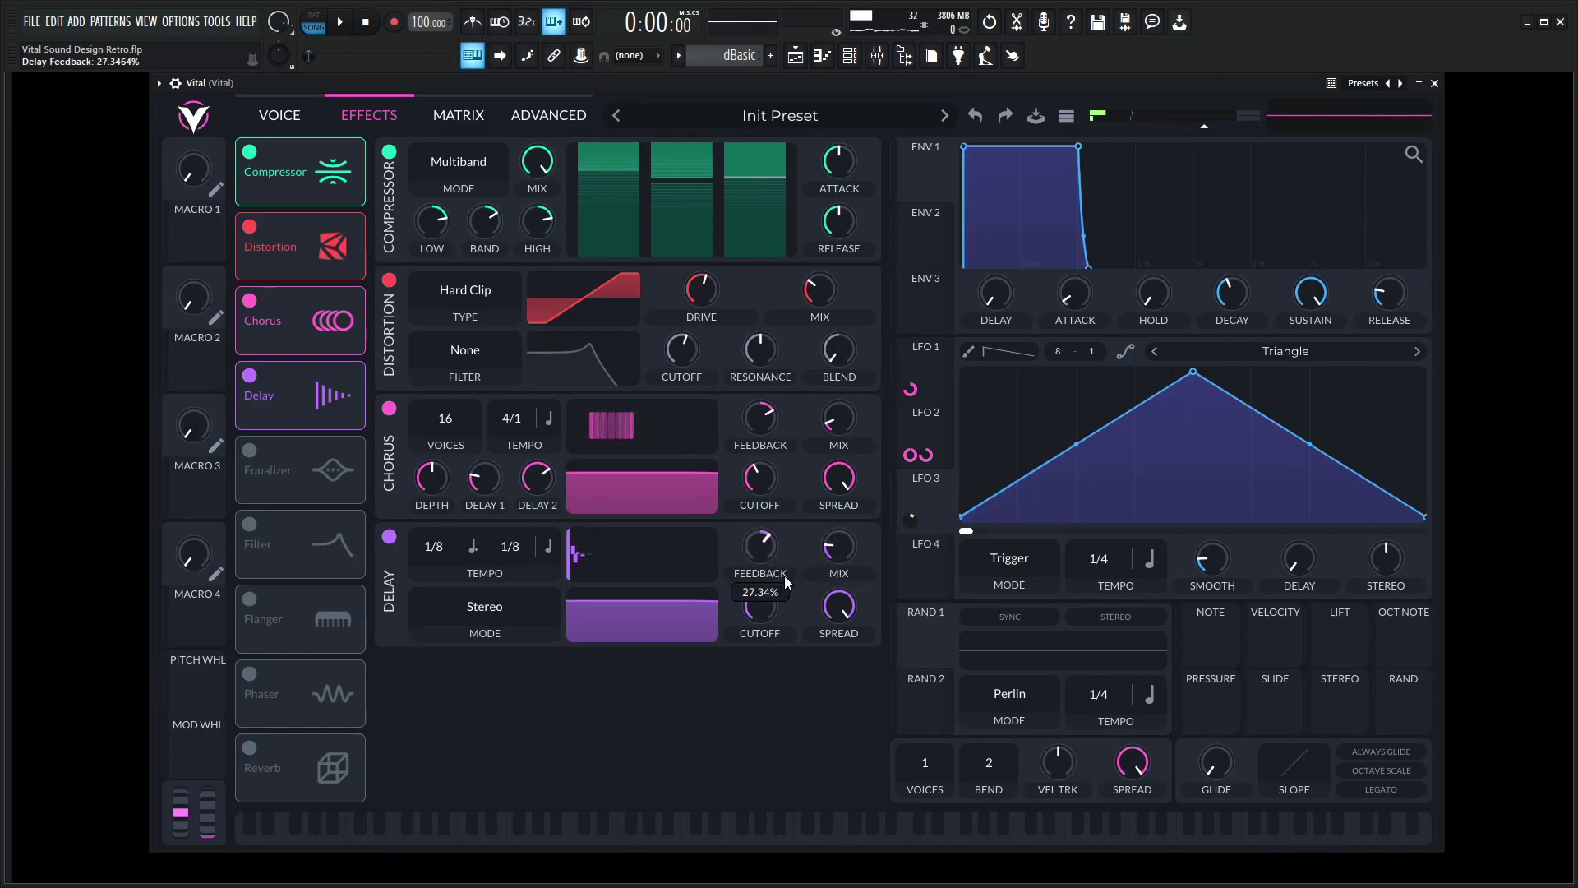
drag(664, 614, 672, 648)
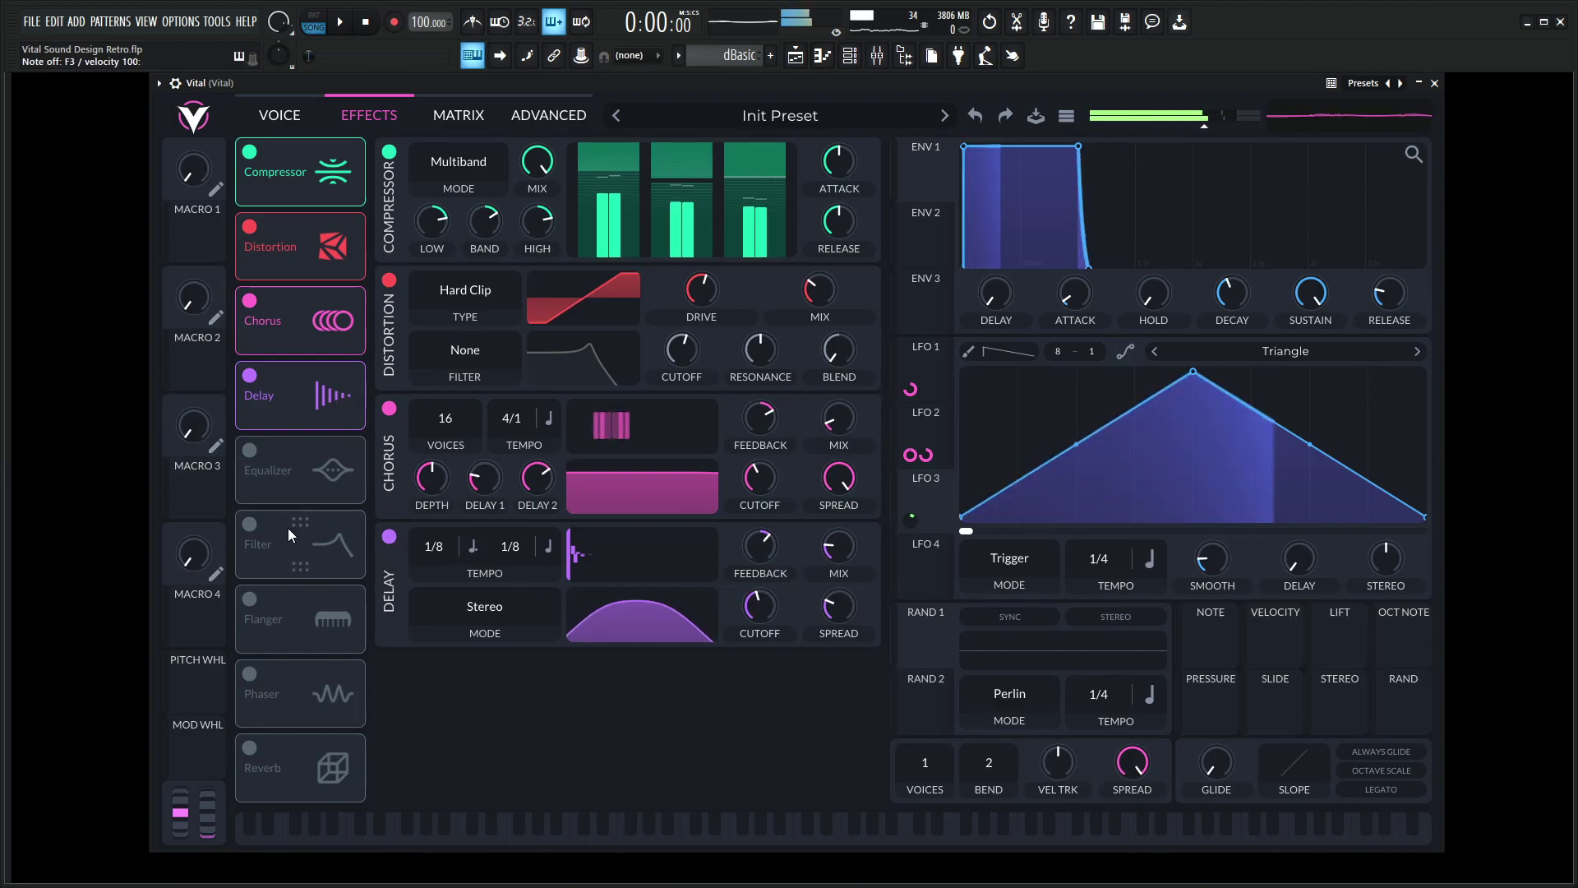
Enable the Equalizer, cut the band at 175.5 Hz by about 2.8 dB and boost the high shelf 2.4 dB at 376.5 Hz
click(249, 450)
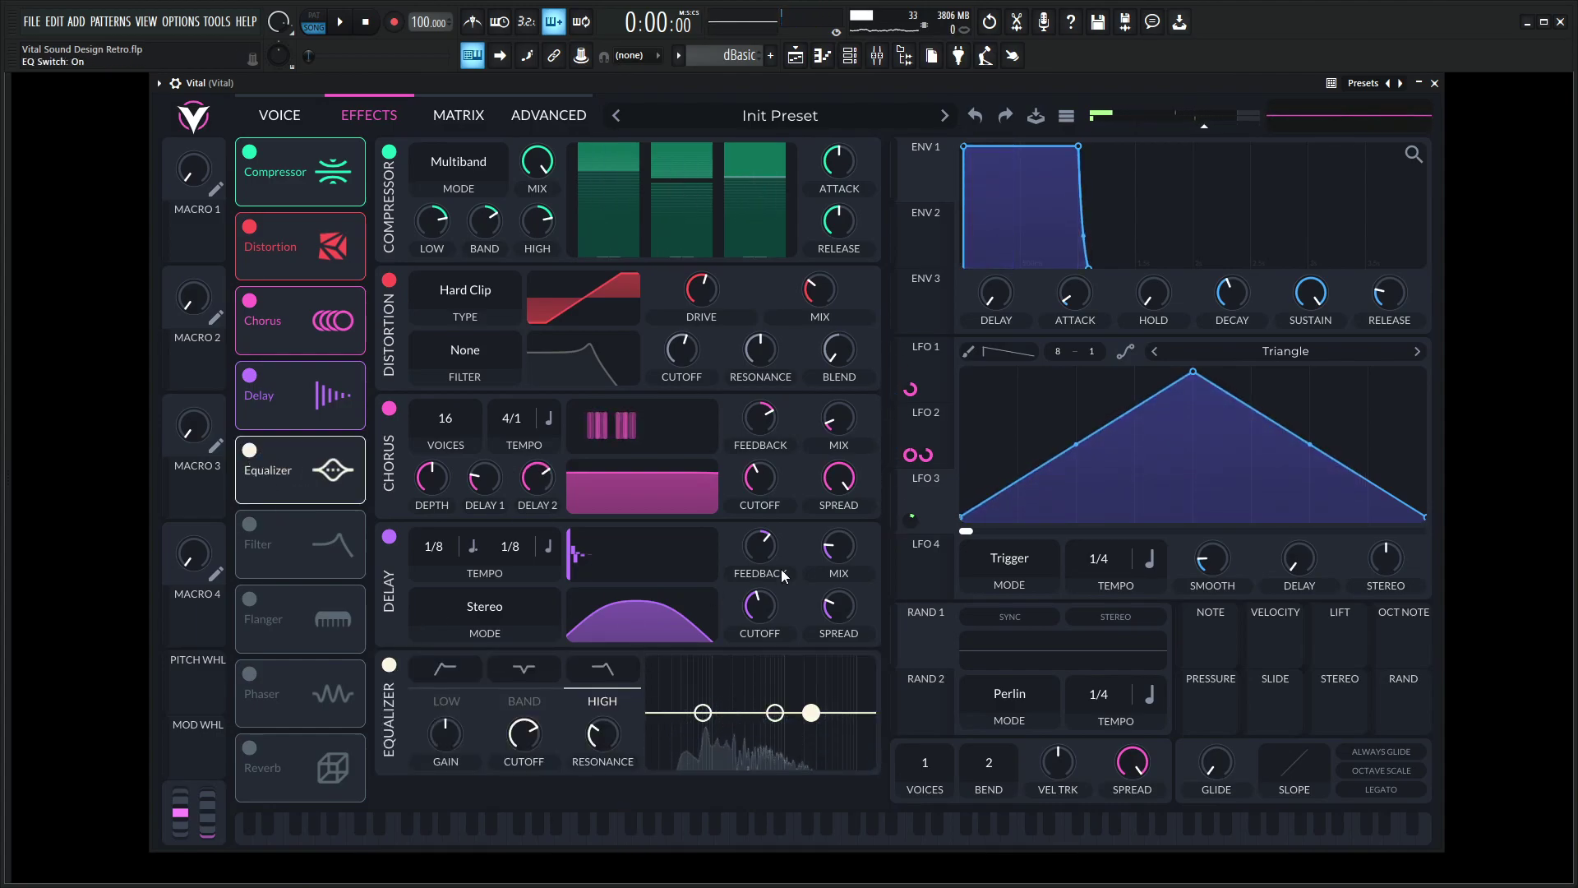
drag(775, 713, 723, 692)
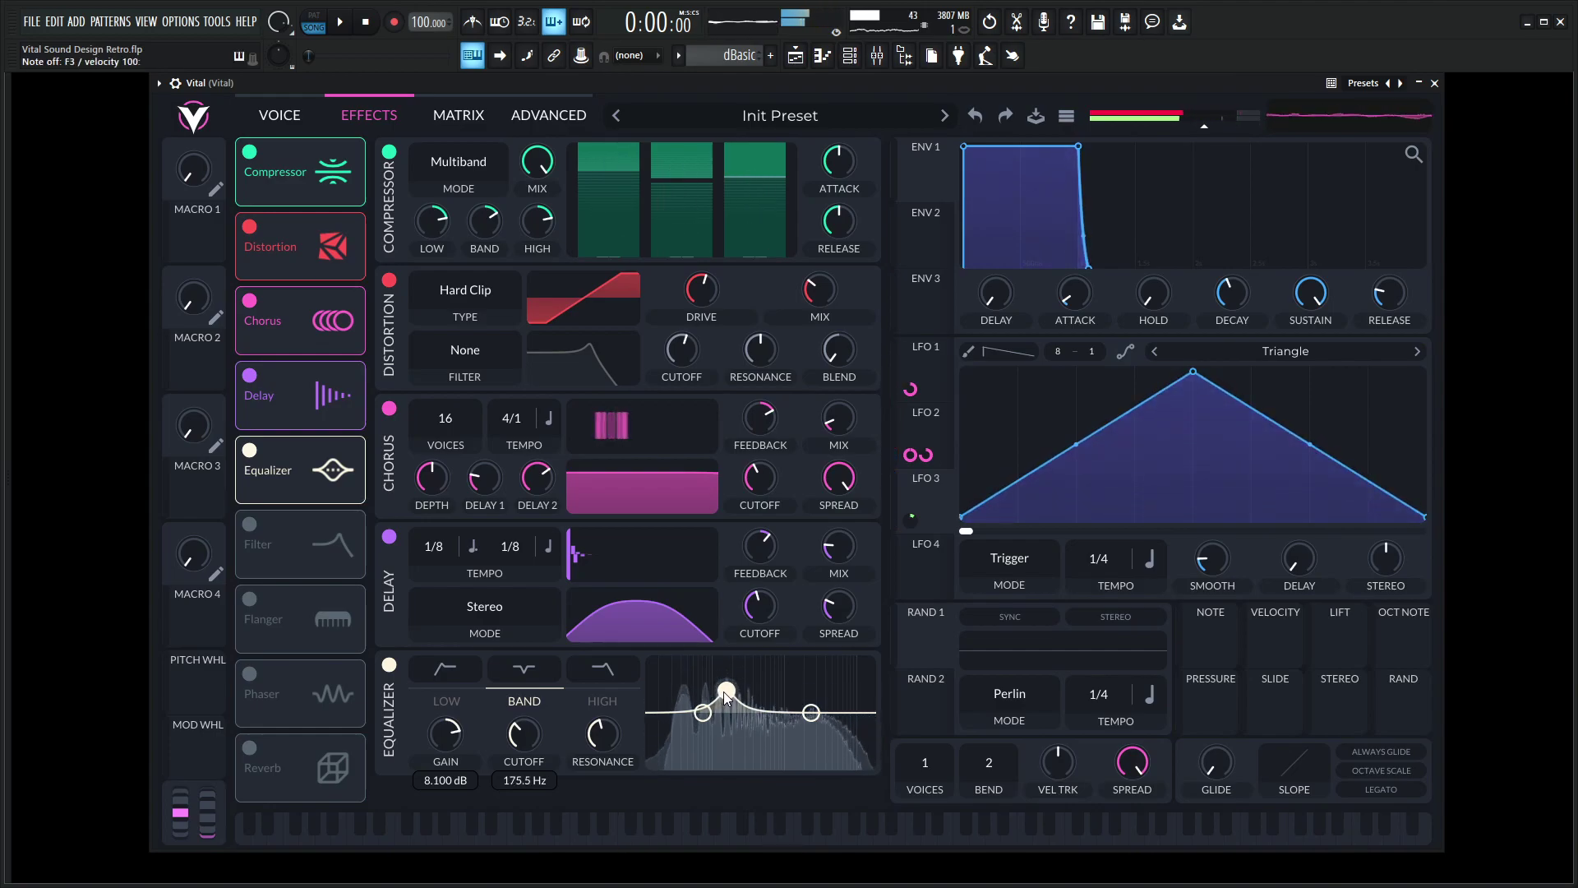
drag(446, 733, 447, 776)
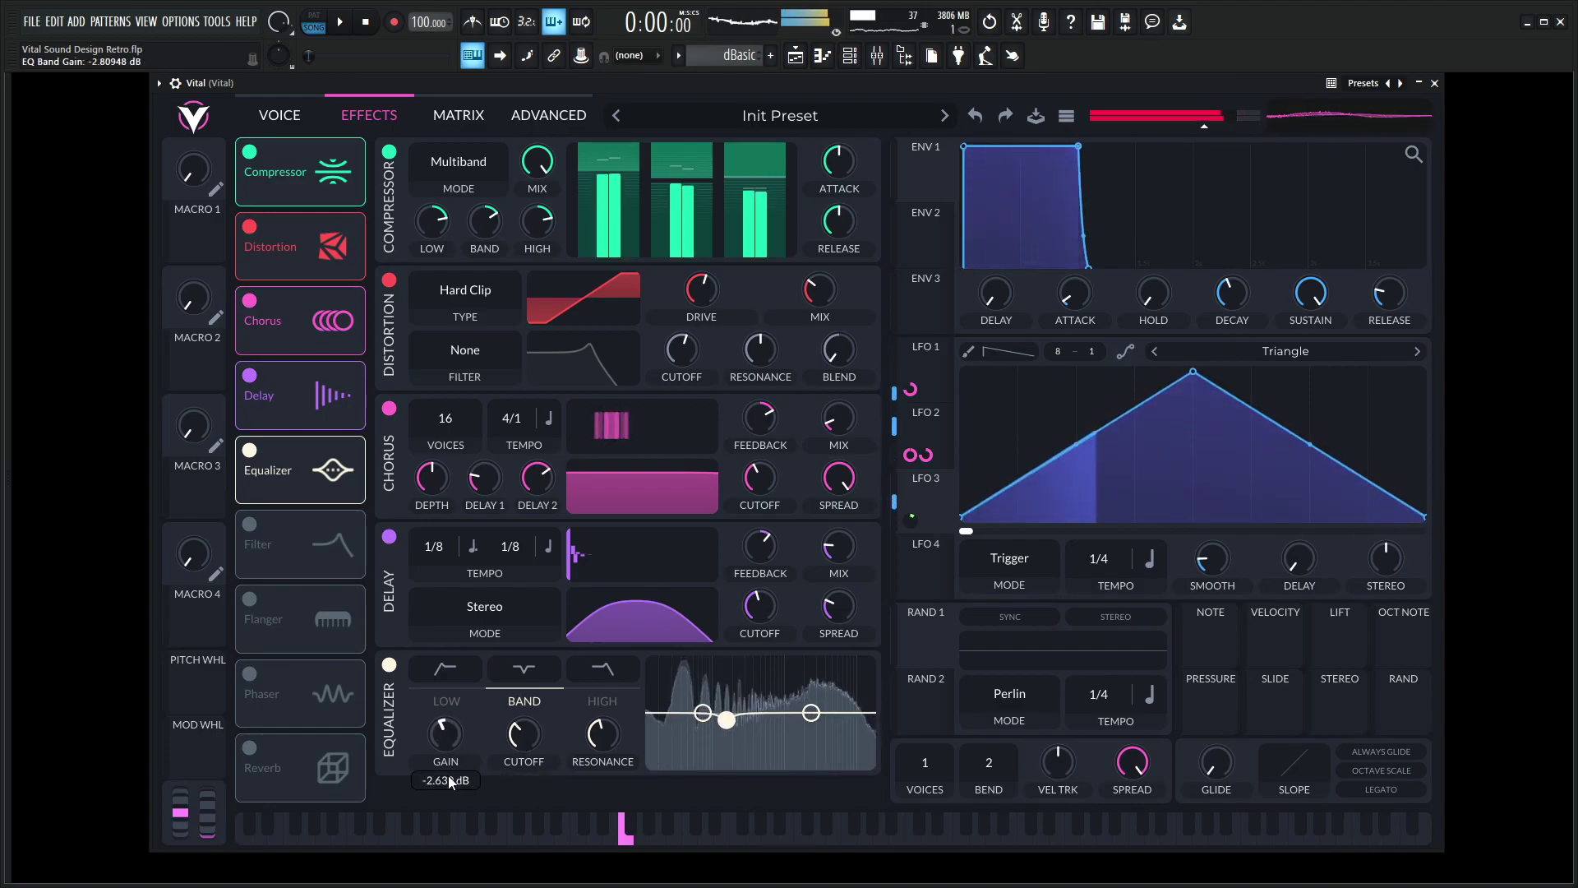
drag(811, 712, 748, 703)
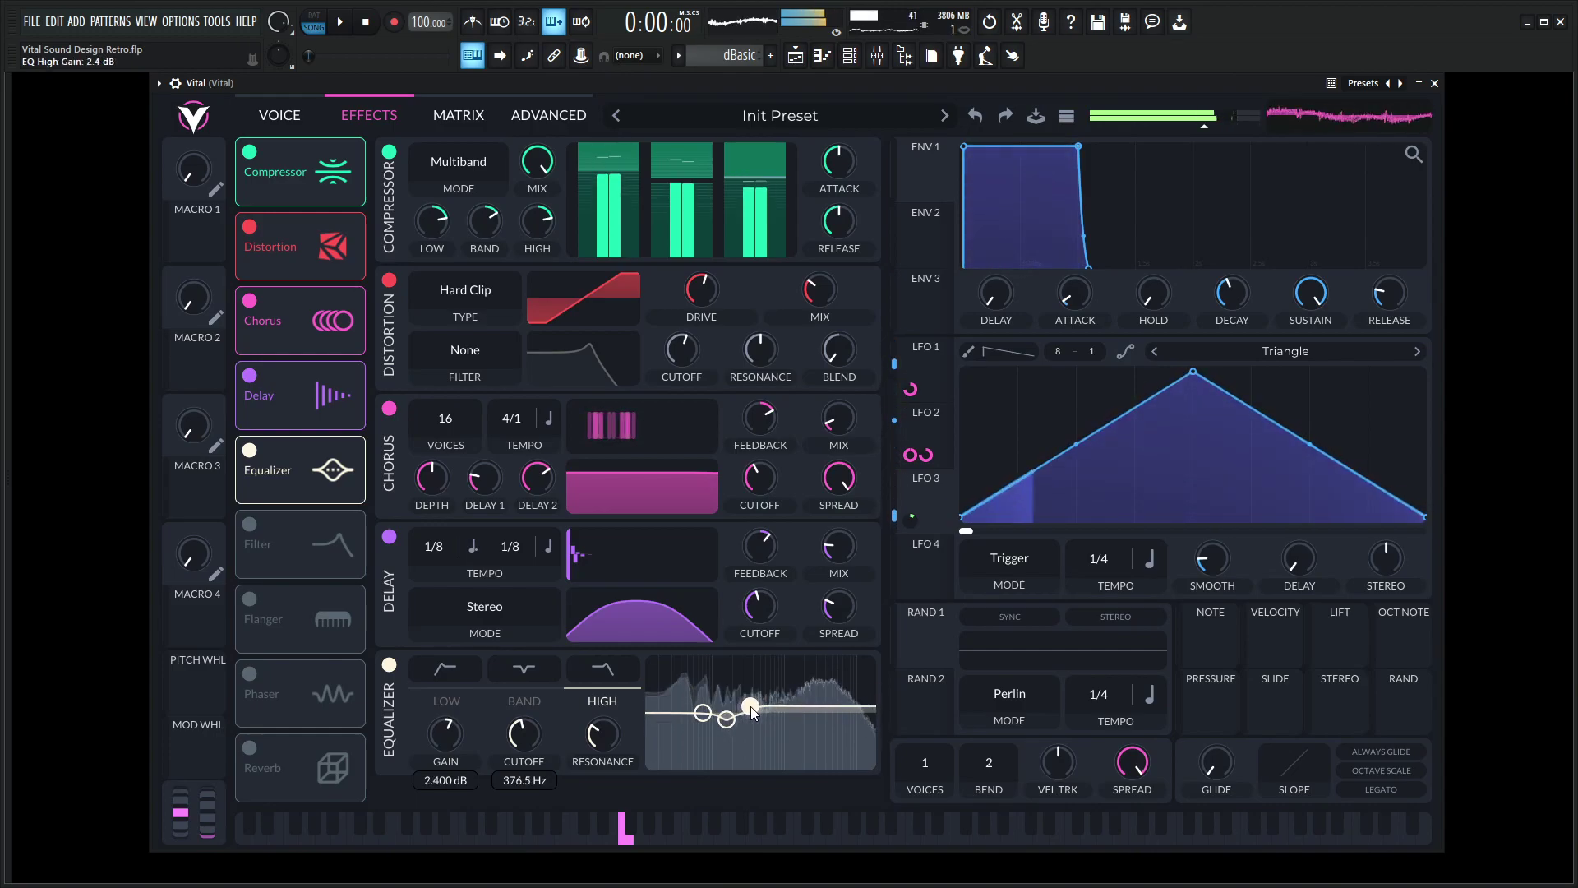
Enable the Phaser with mix about 33%, tempo 1/1 and feedback about 76%
click(249, 674)
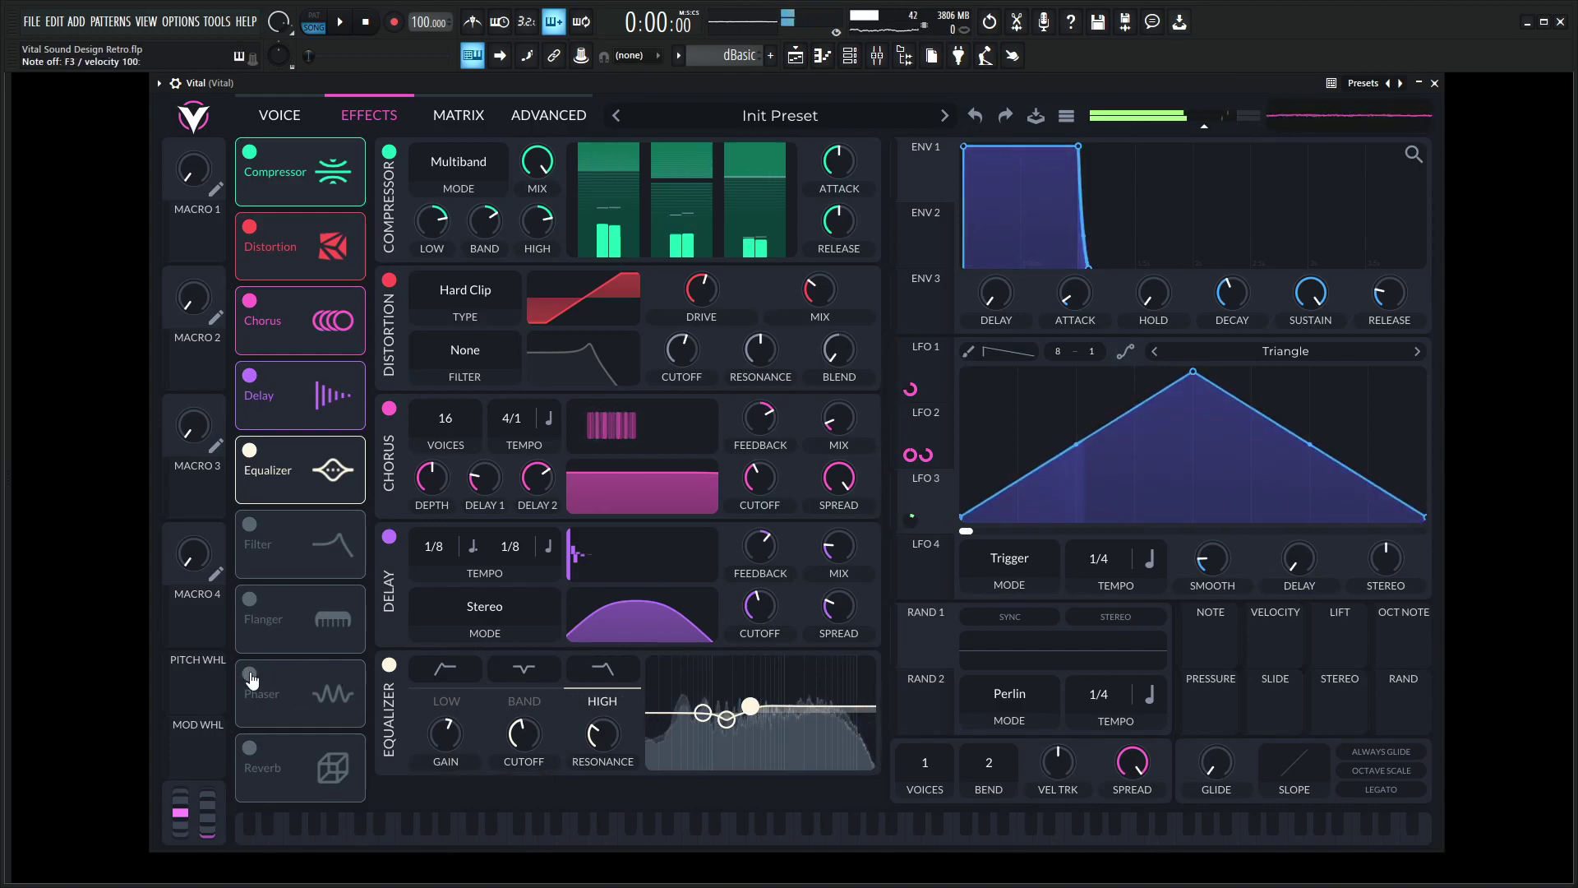
scroll(881, 599, down, 3)
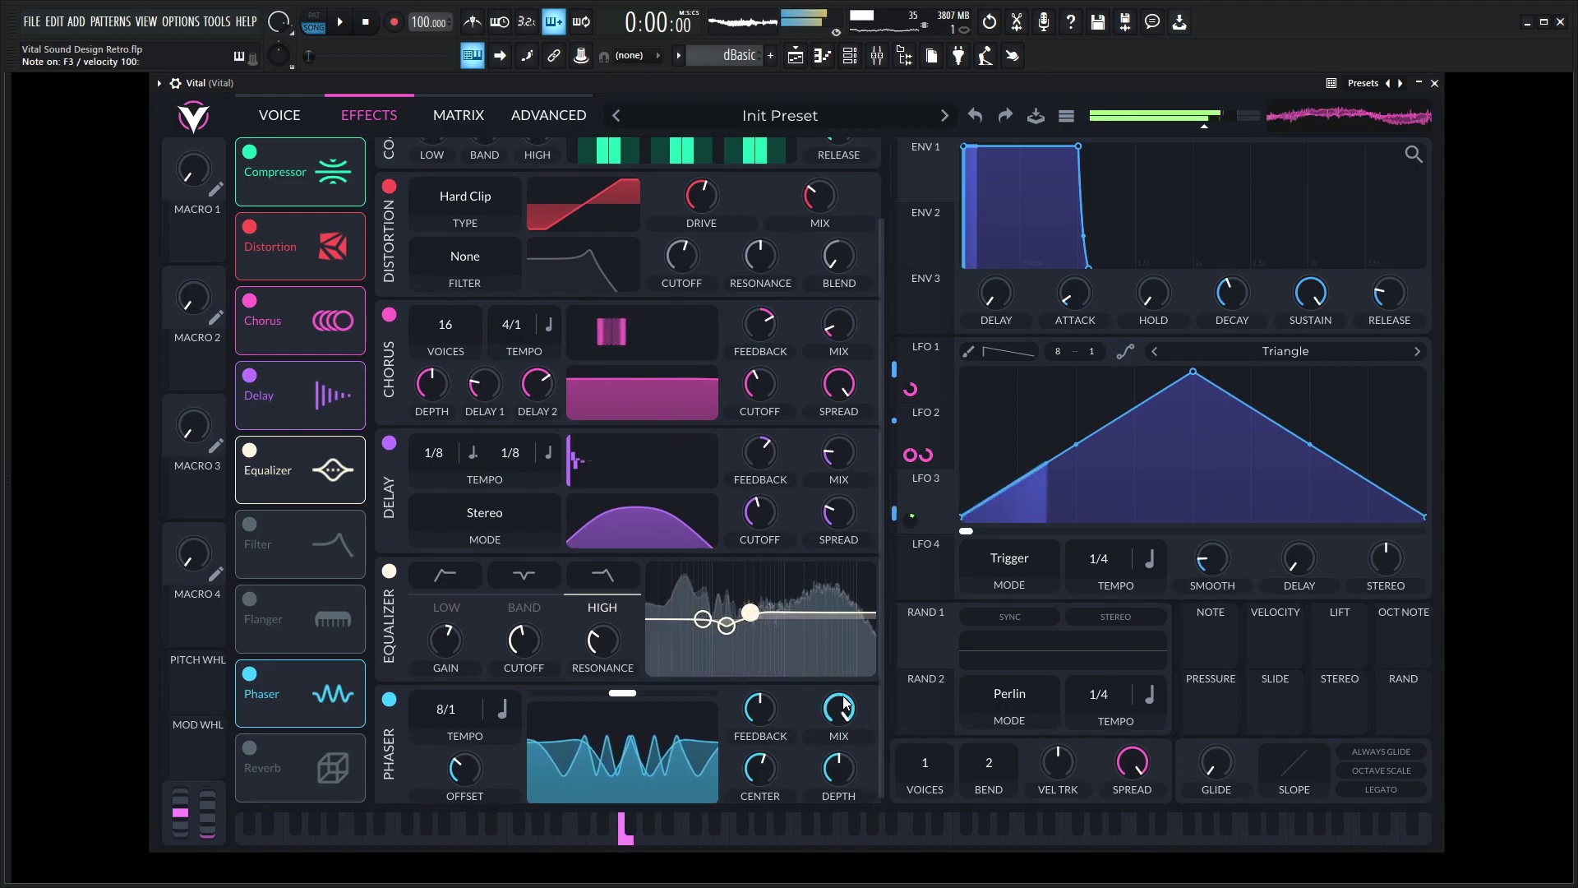
drag(847, 771, 848, 812)
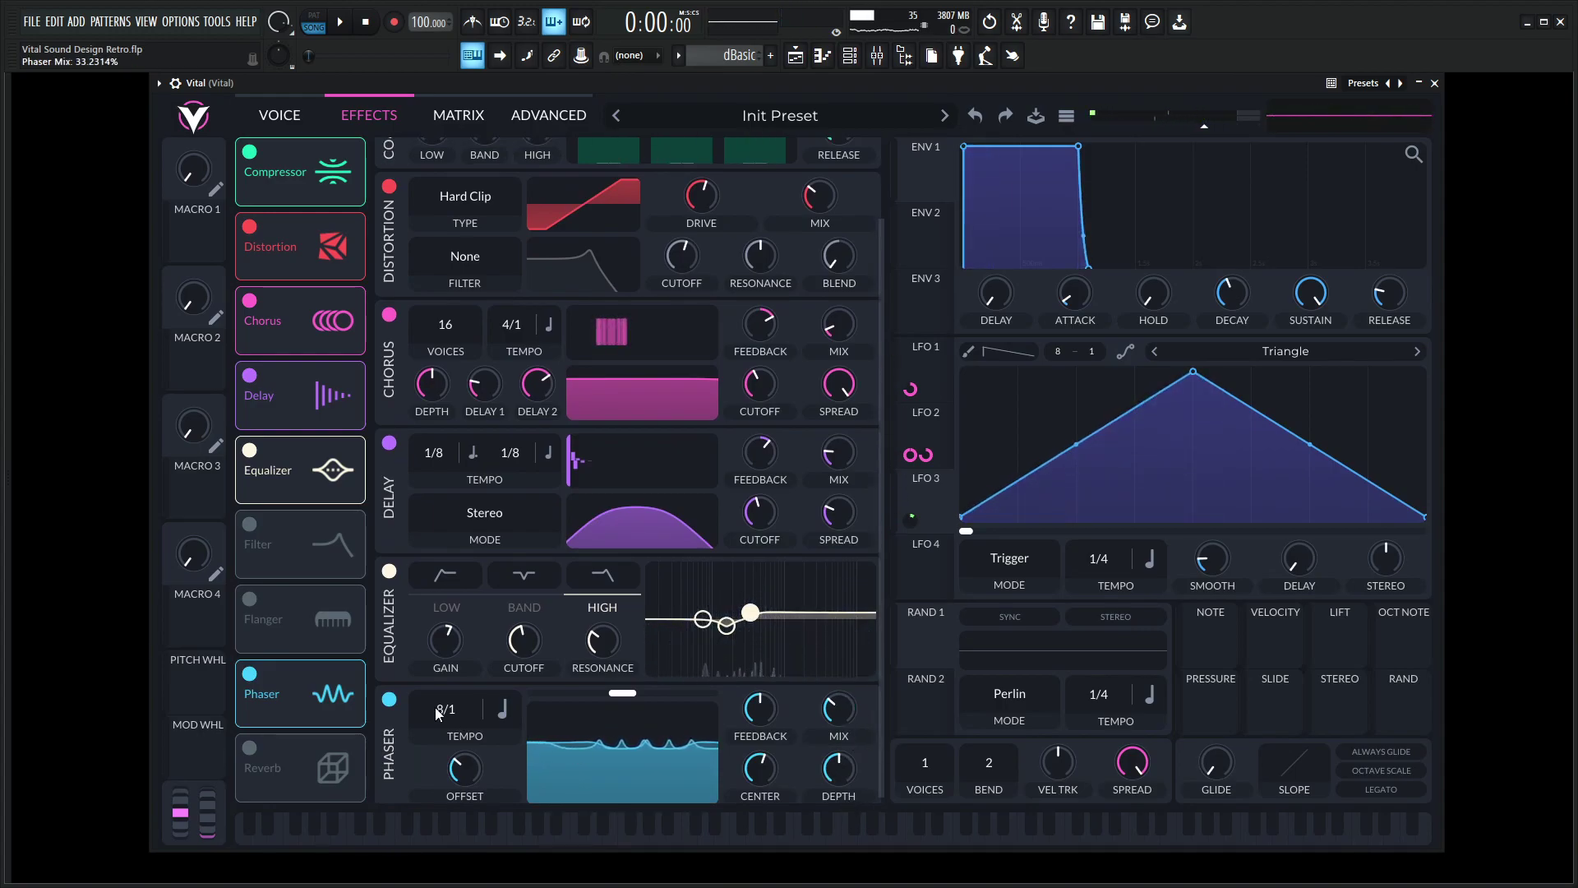
drag(463, 696, 466, 679)
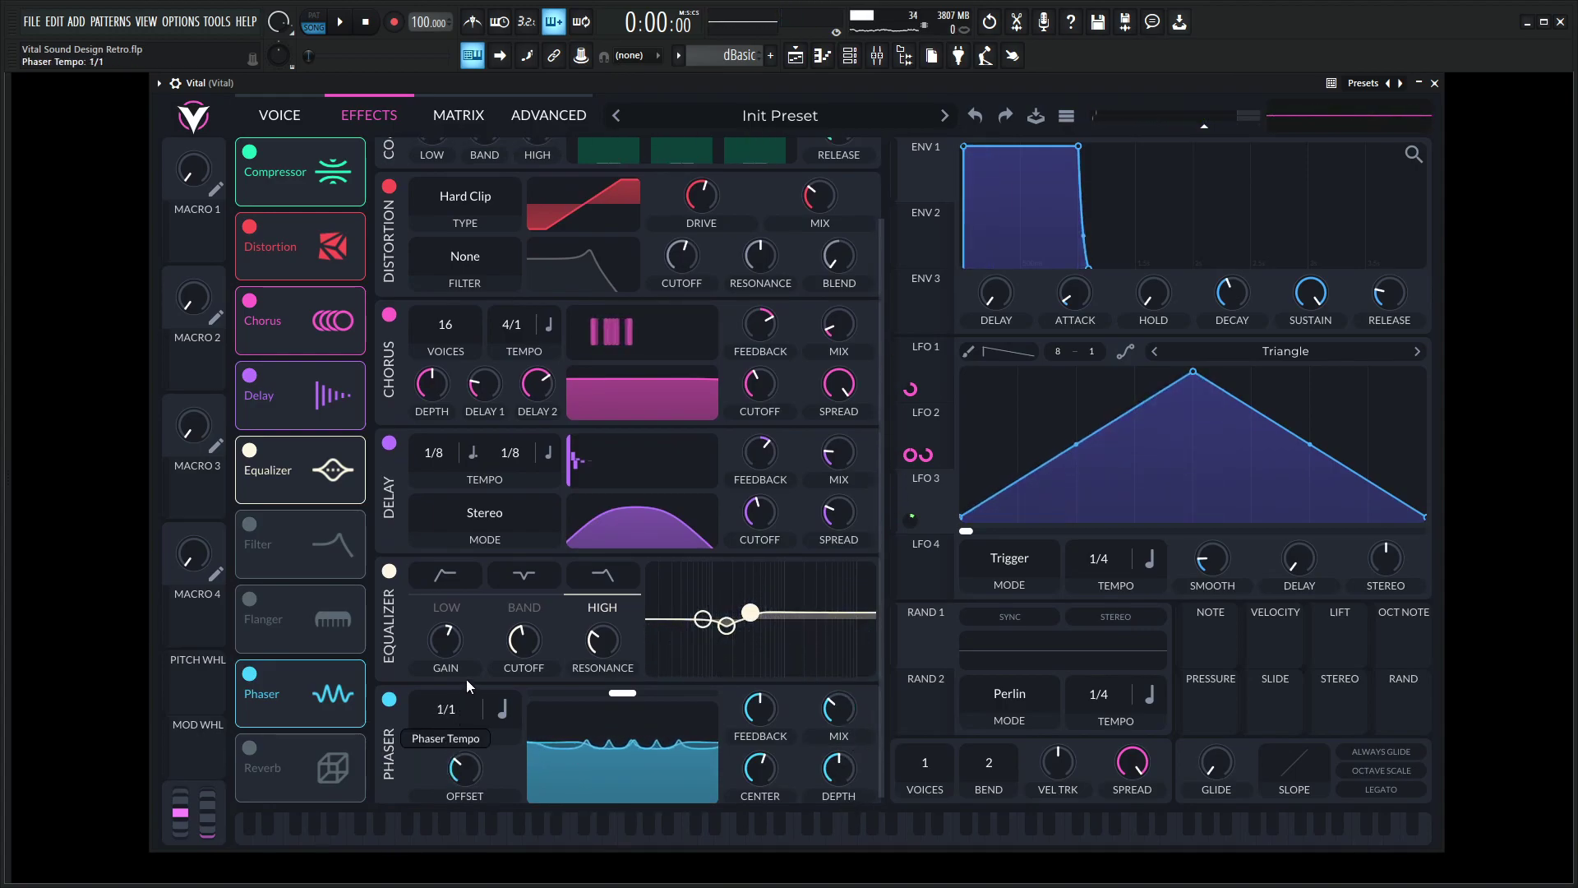
key(v)
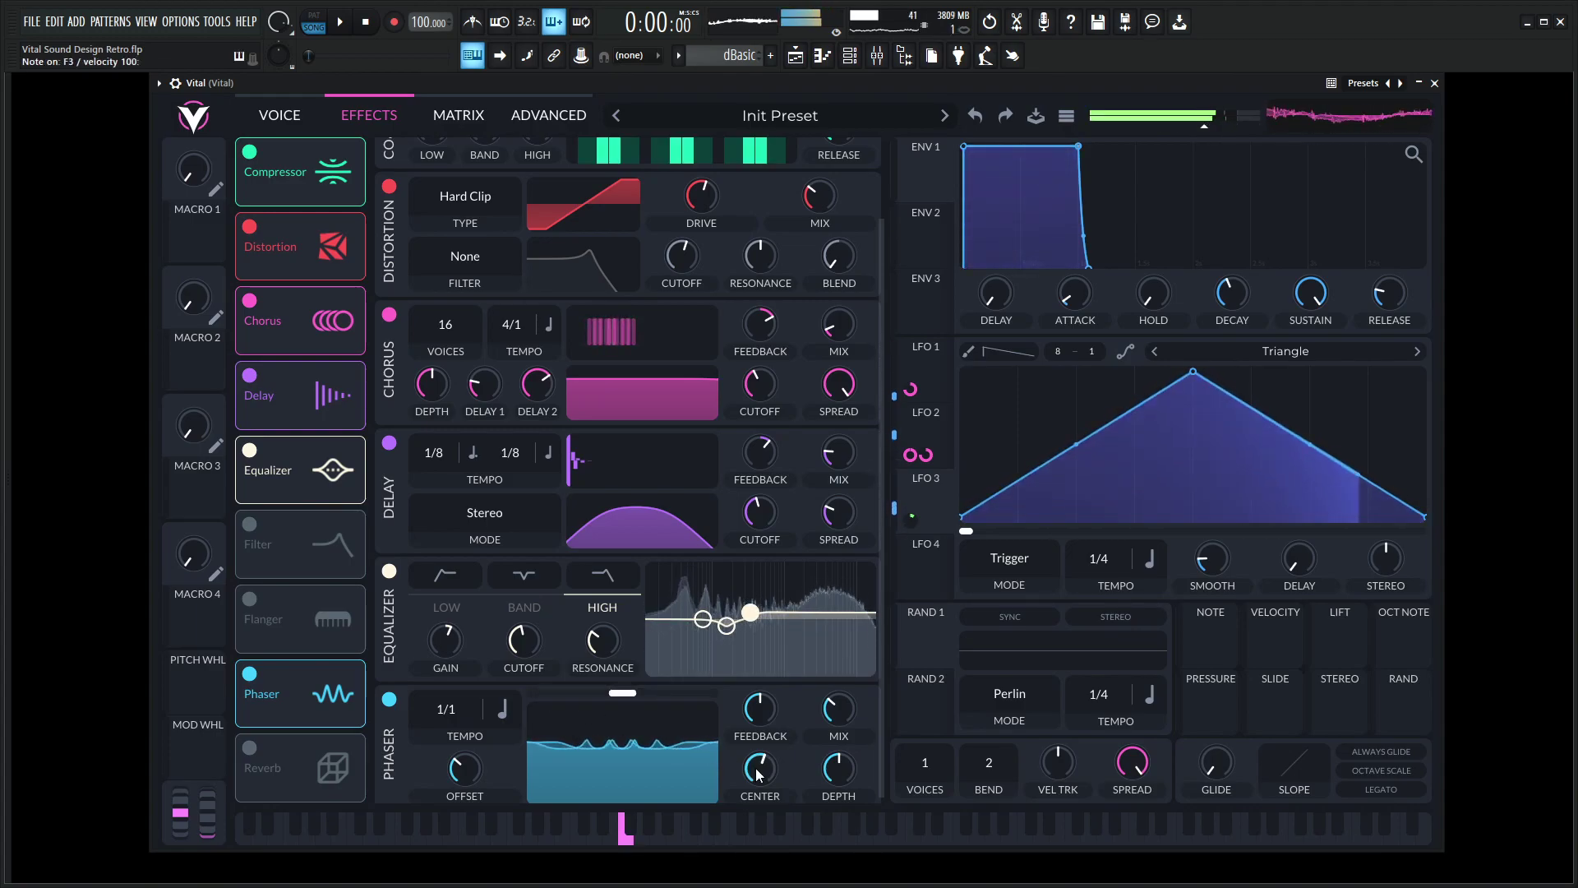
drag(761, 713, 763, 676)
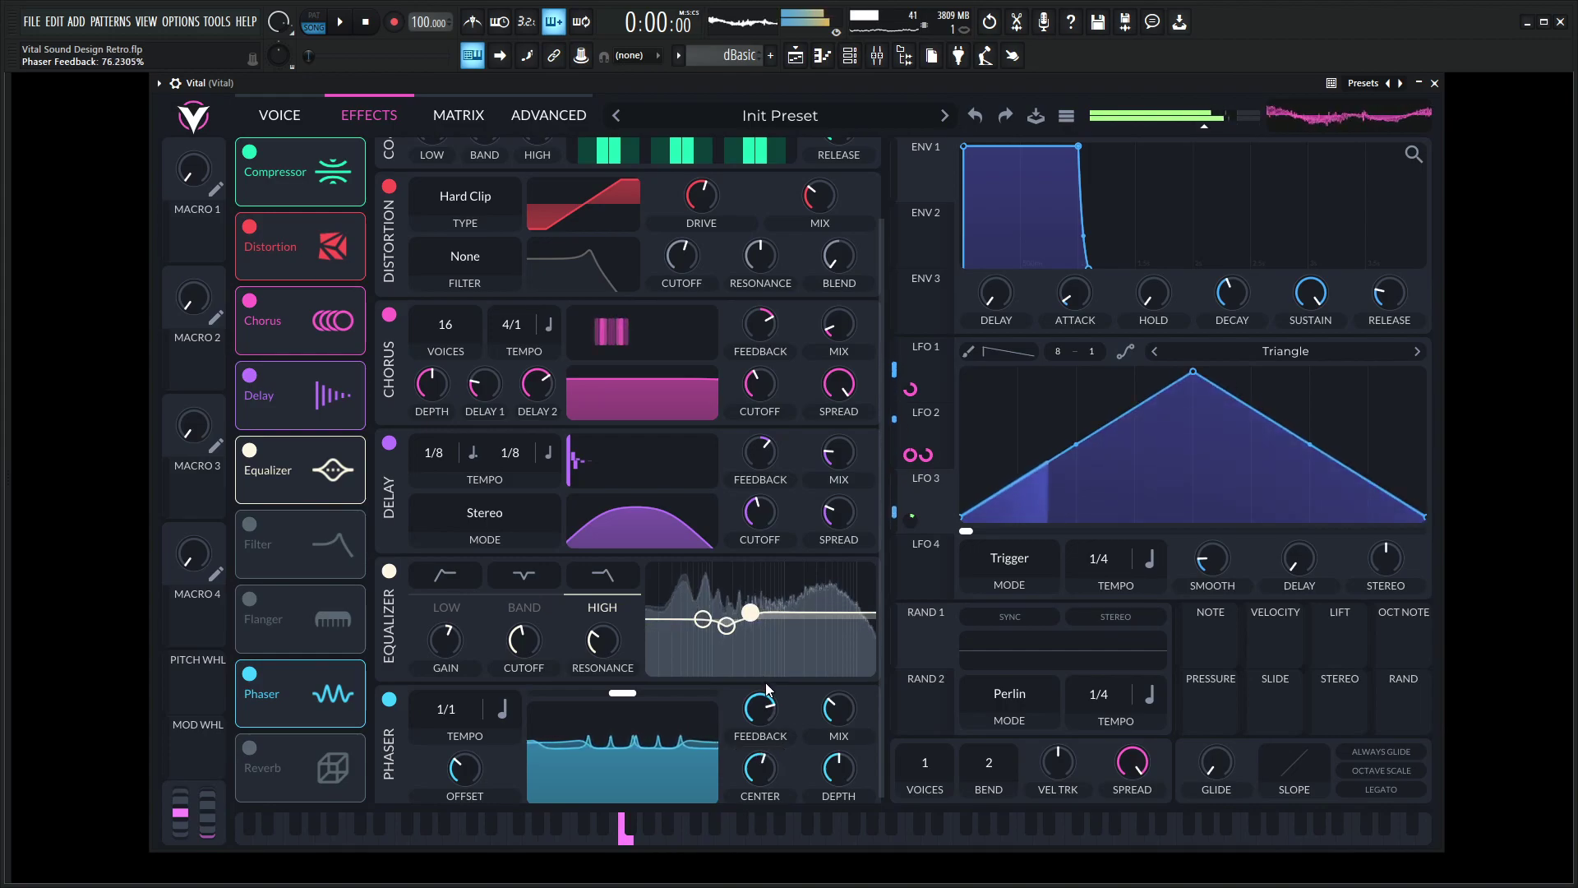
Switch on the Reverb effect and turn its chorus amount and chorus frequency down to minimum
scroll(883, 688, down, 1)
scroll(883, 707, down, 1)
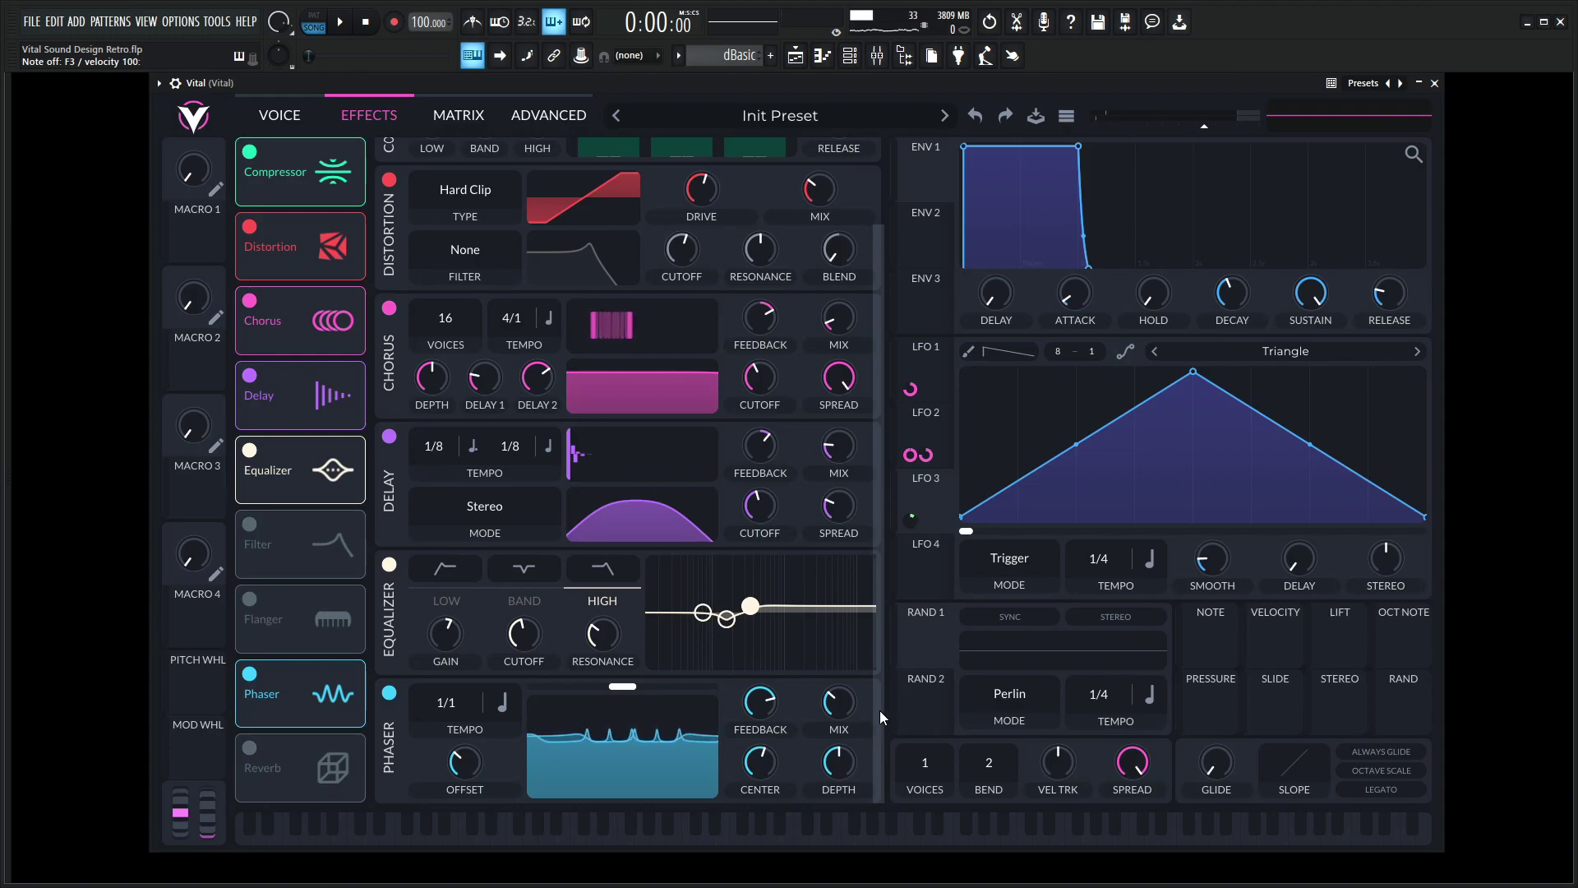
key(v)
click(250, 748)
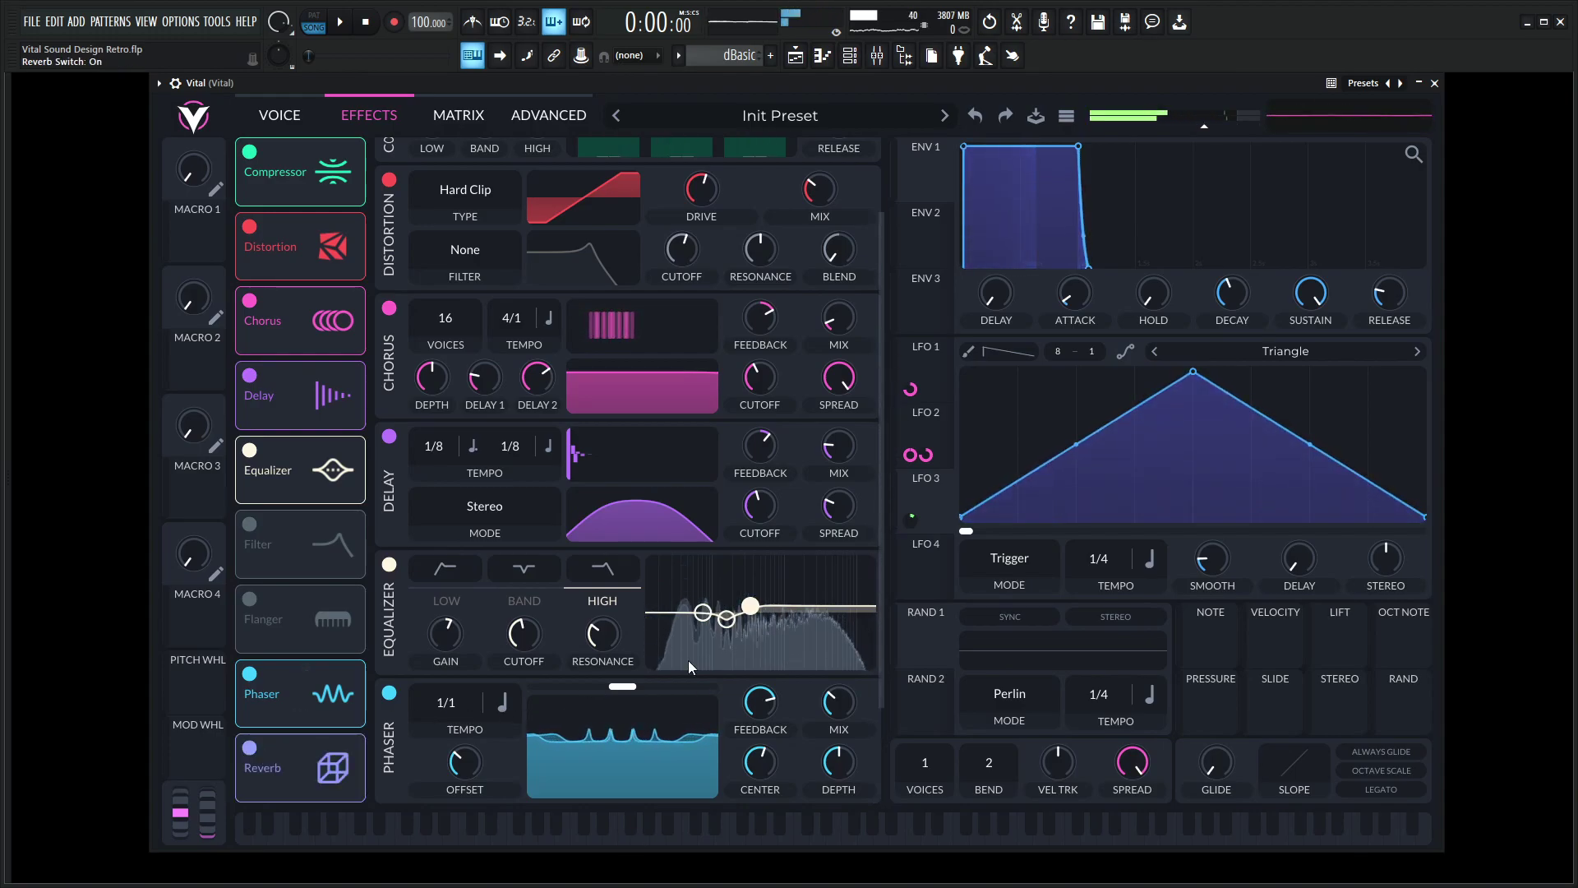
scroll(878, 677, down, 3)
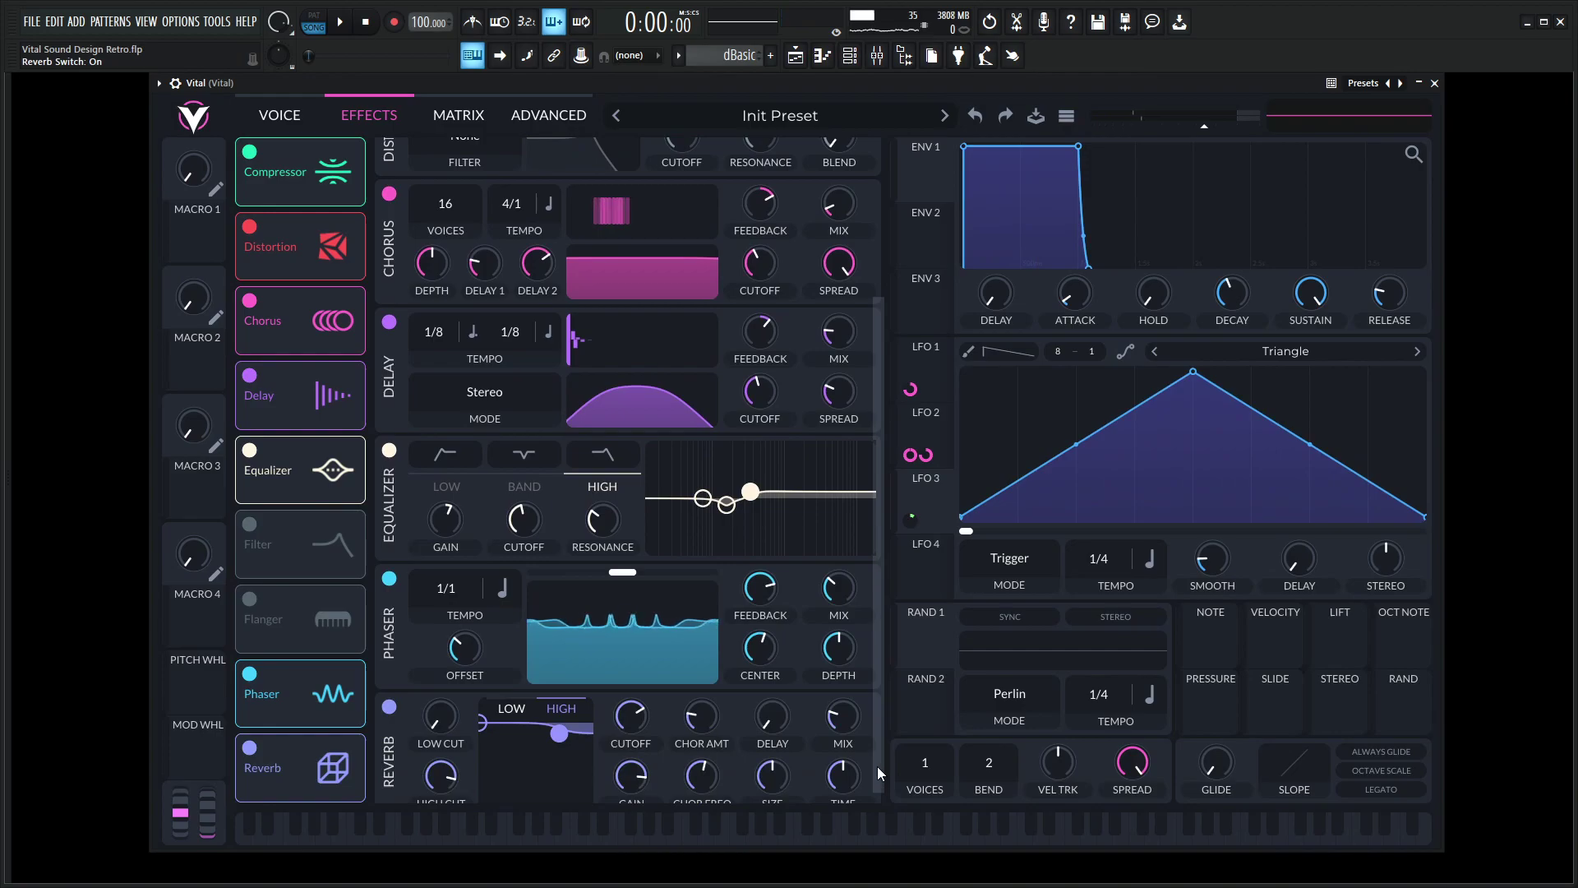
drag(702, 717, 712, 839)
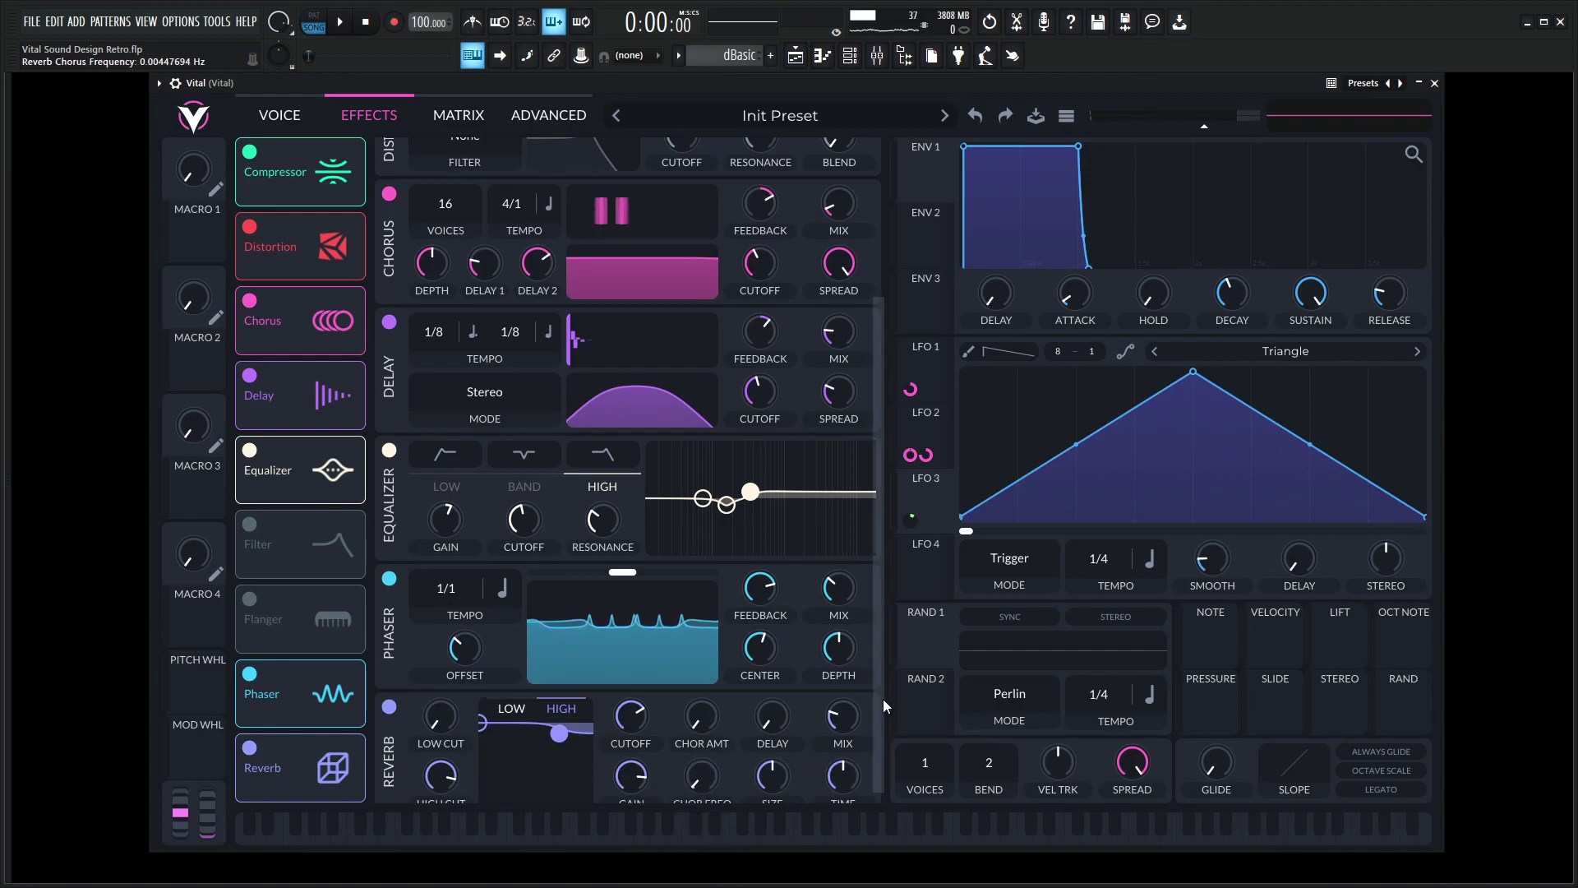
Raise the reverb's high-shelf cutoff and delay slightly, and set its mix to about 32.7% while auditioning
scroll(883, 705, down, 1)
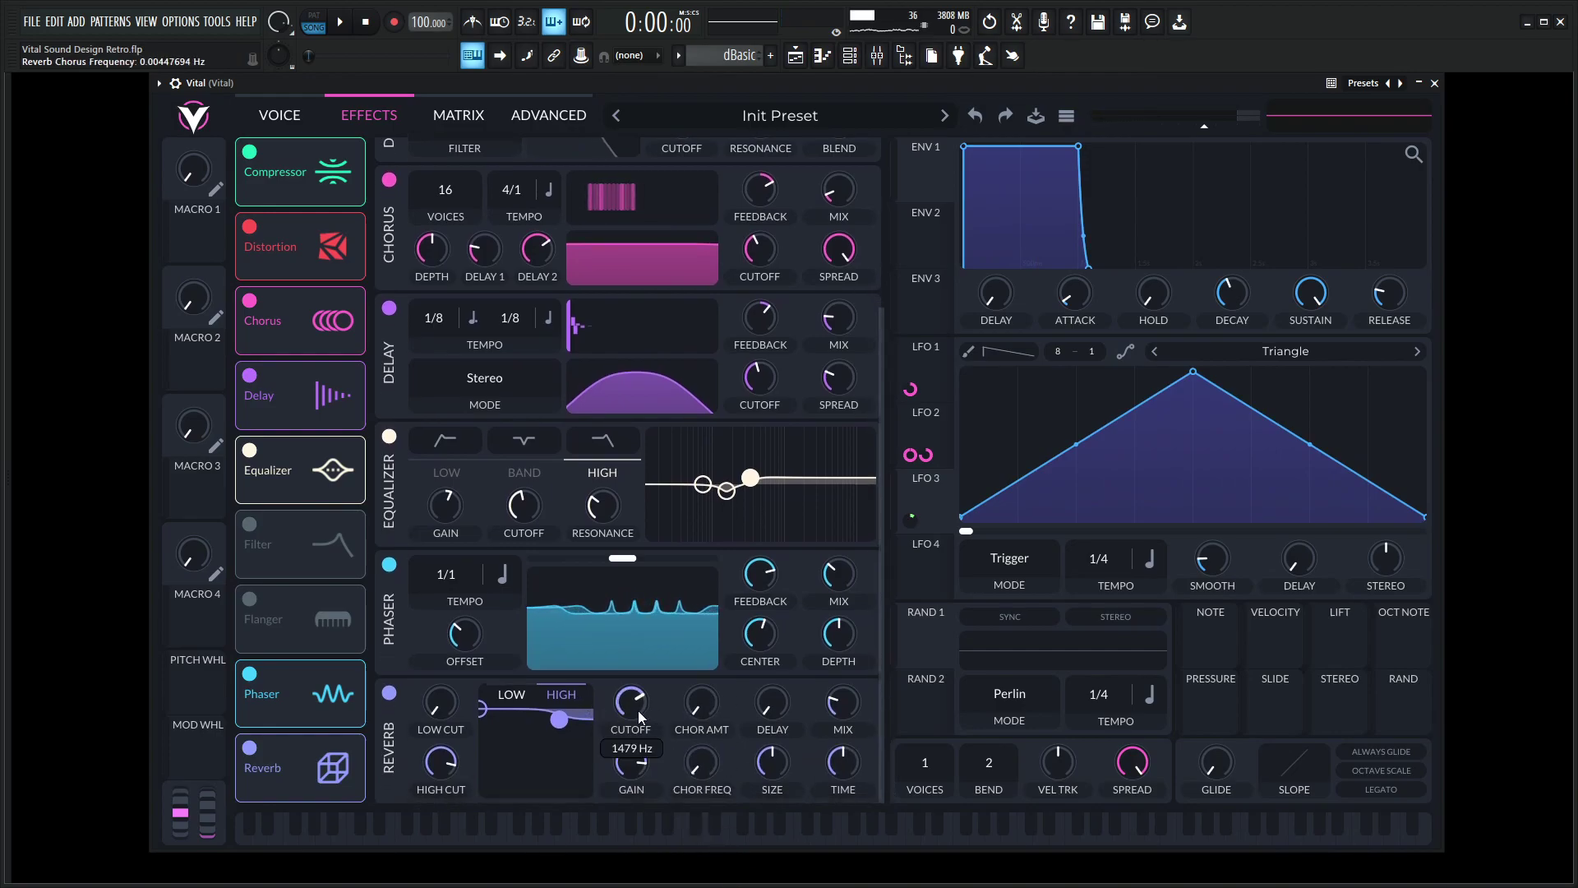
drag(638, 710, 639, 704)
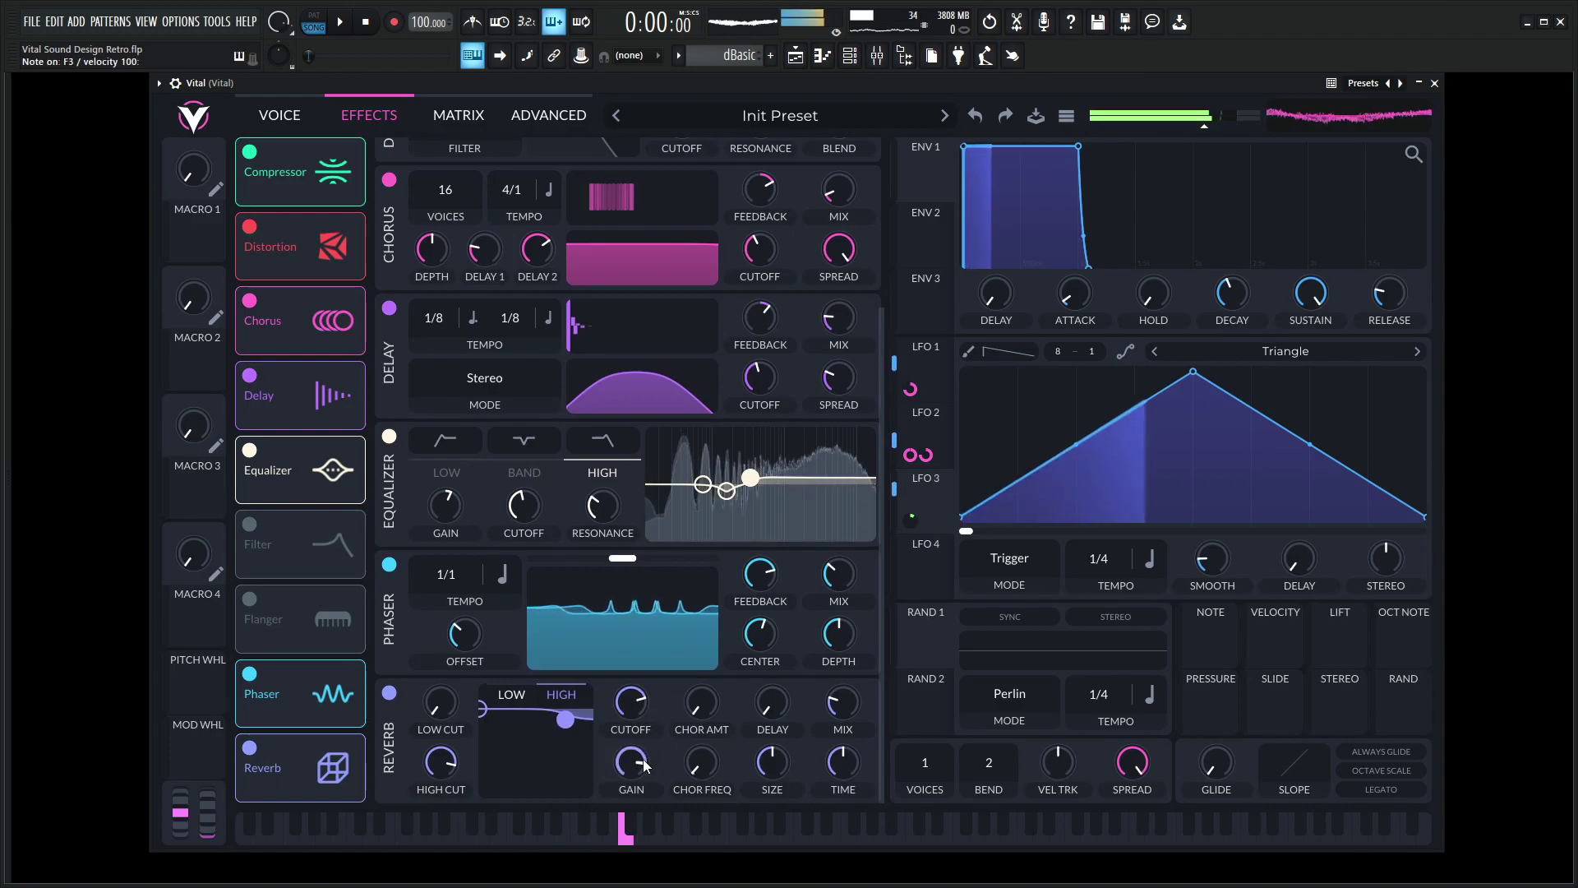
mouse_move(766, 712)
drag(766, 711, 766, 706)
mouse_move(841, 712)
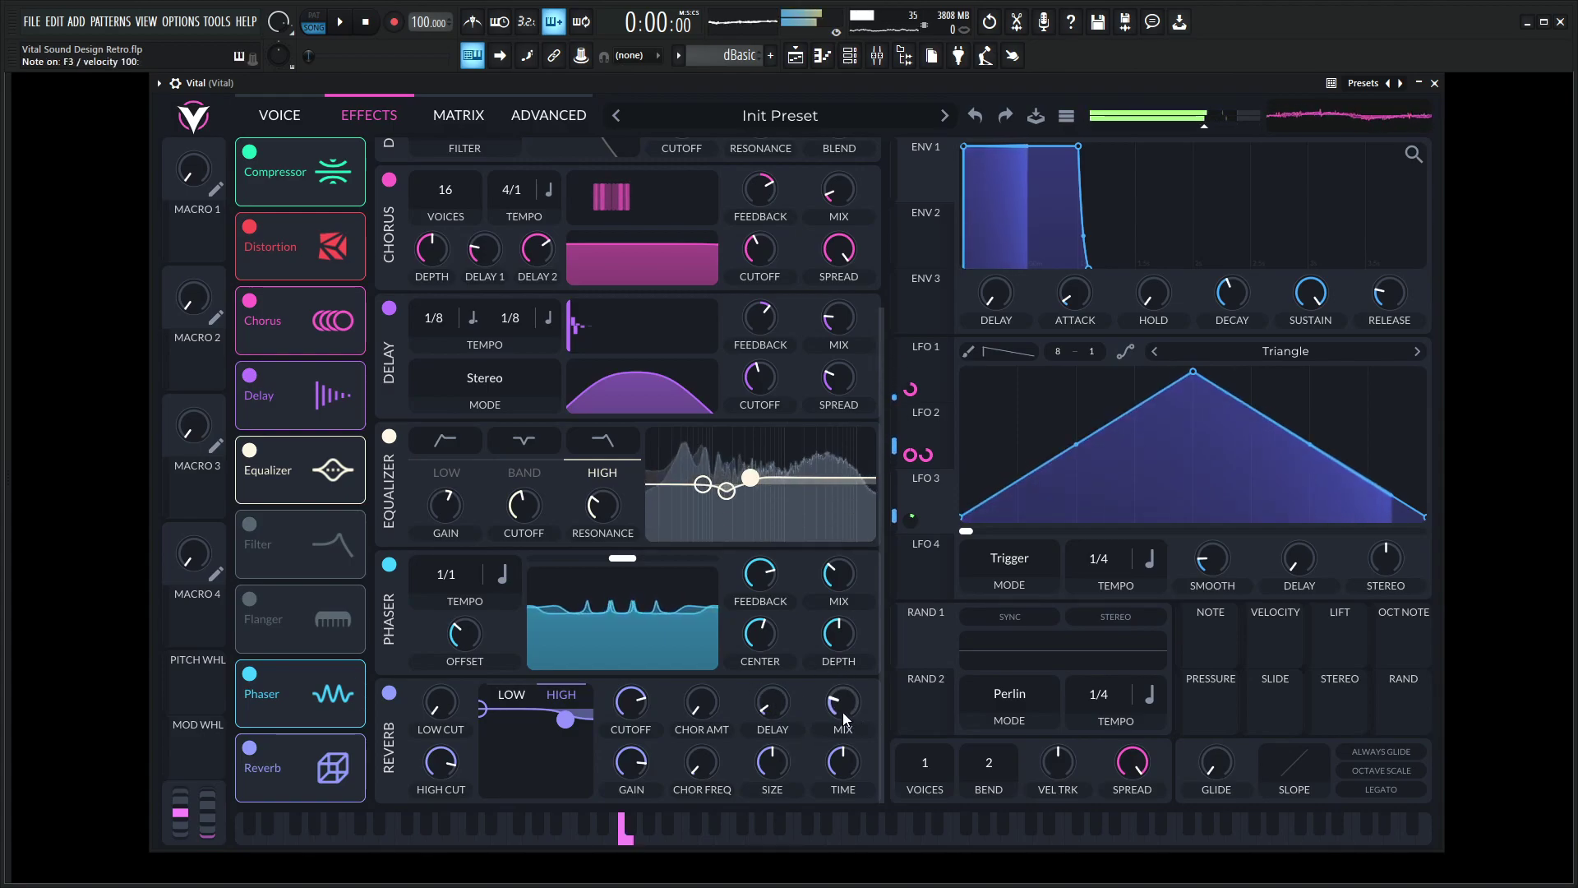
drag(853, 715, 851, 702)
Lower the Vital mixer track to -4.5 dB during playback, stop playback and return to the synth window
key(space)
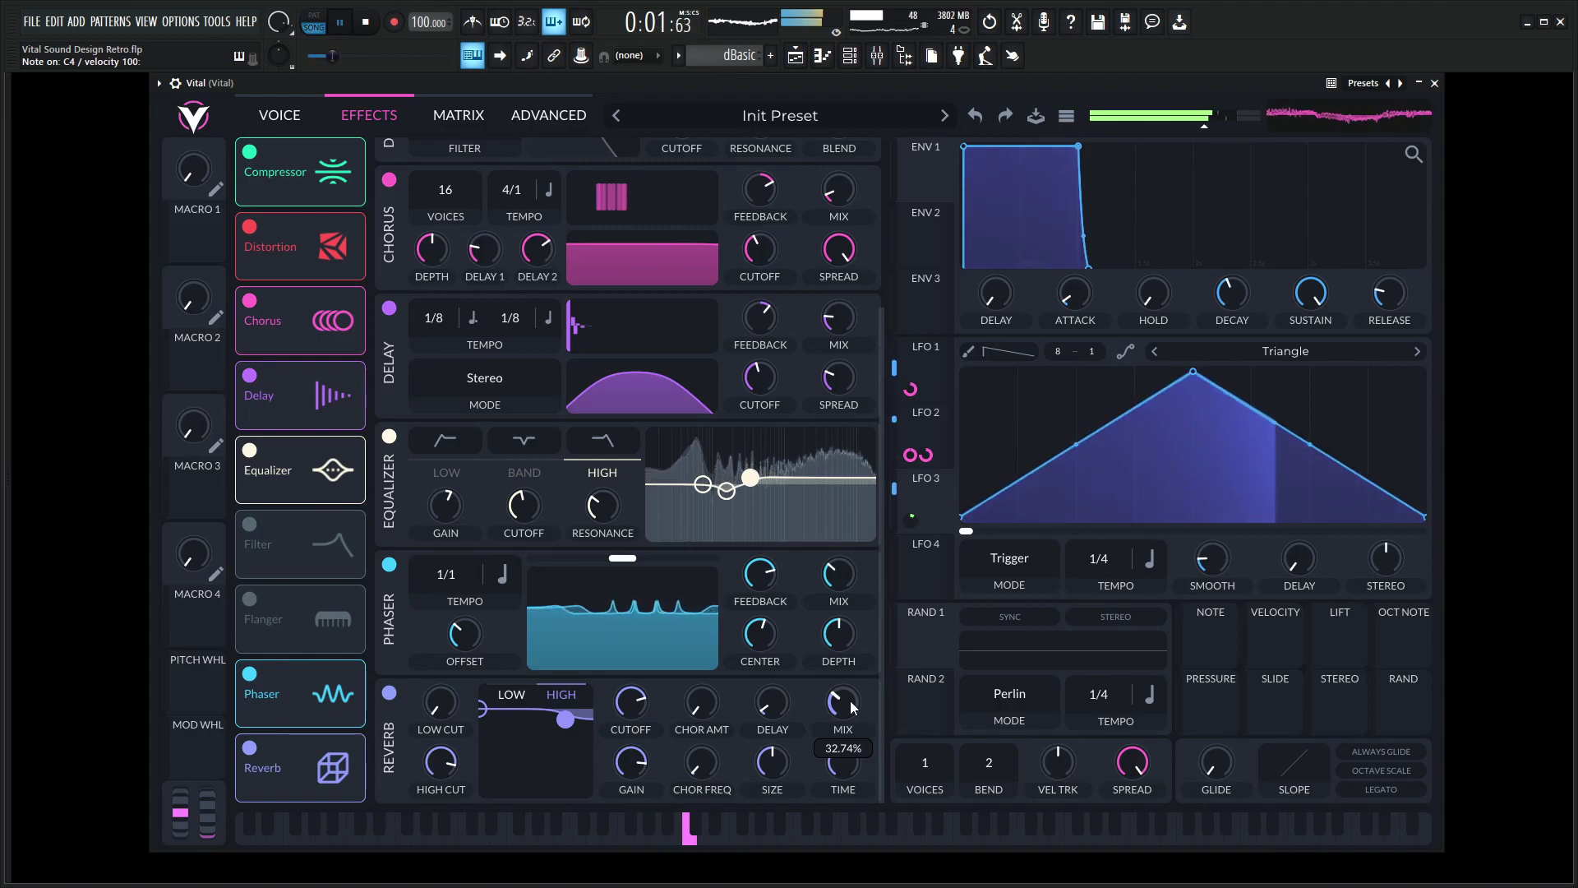
key(F9)
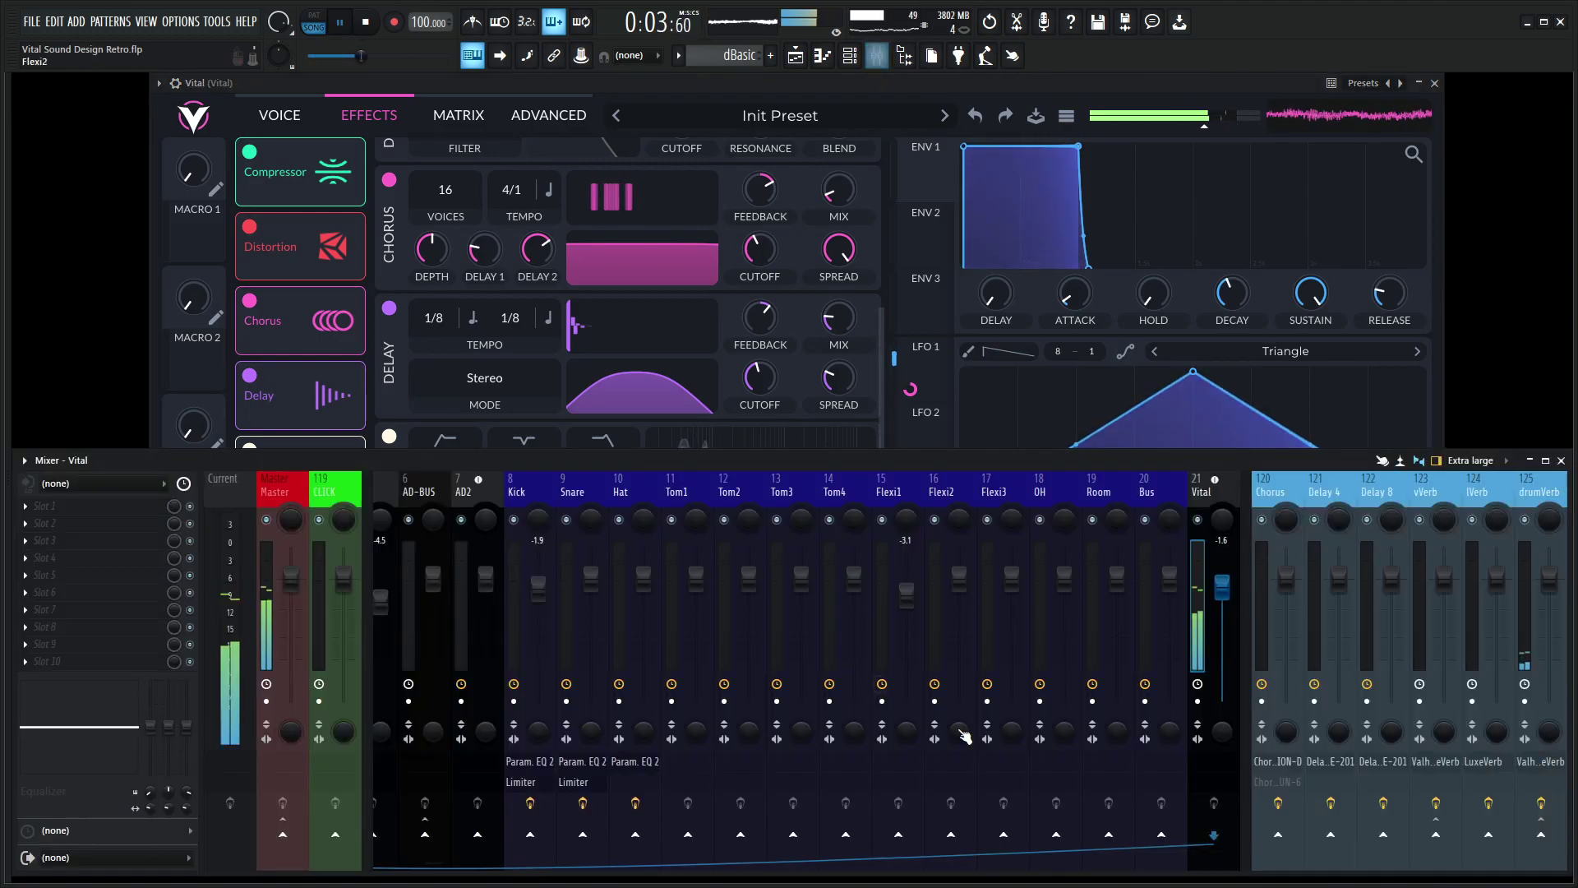
drag(1218, 613, 1219, 644)
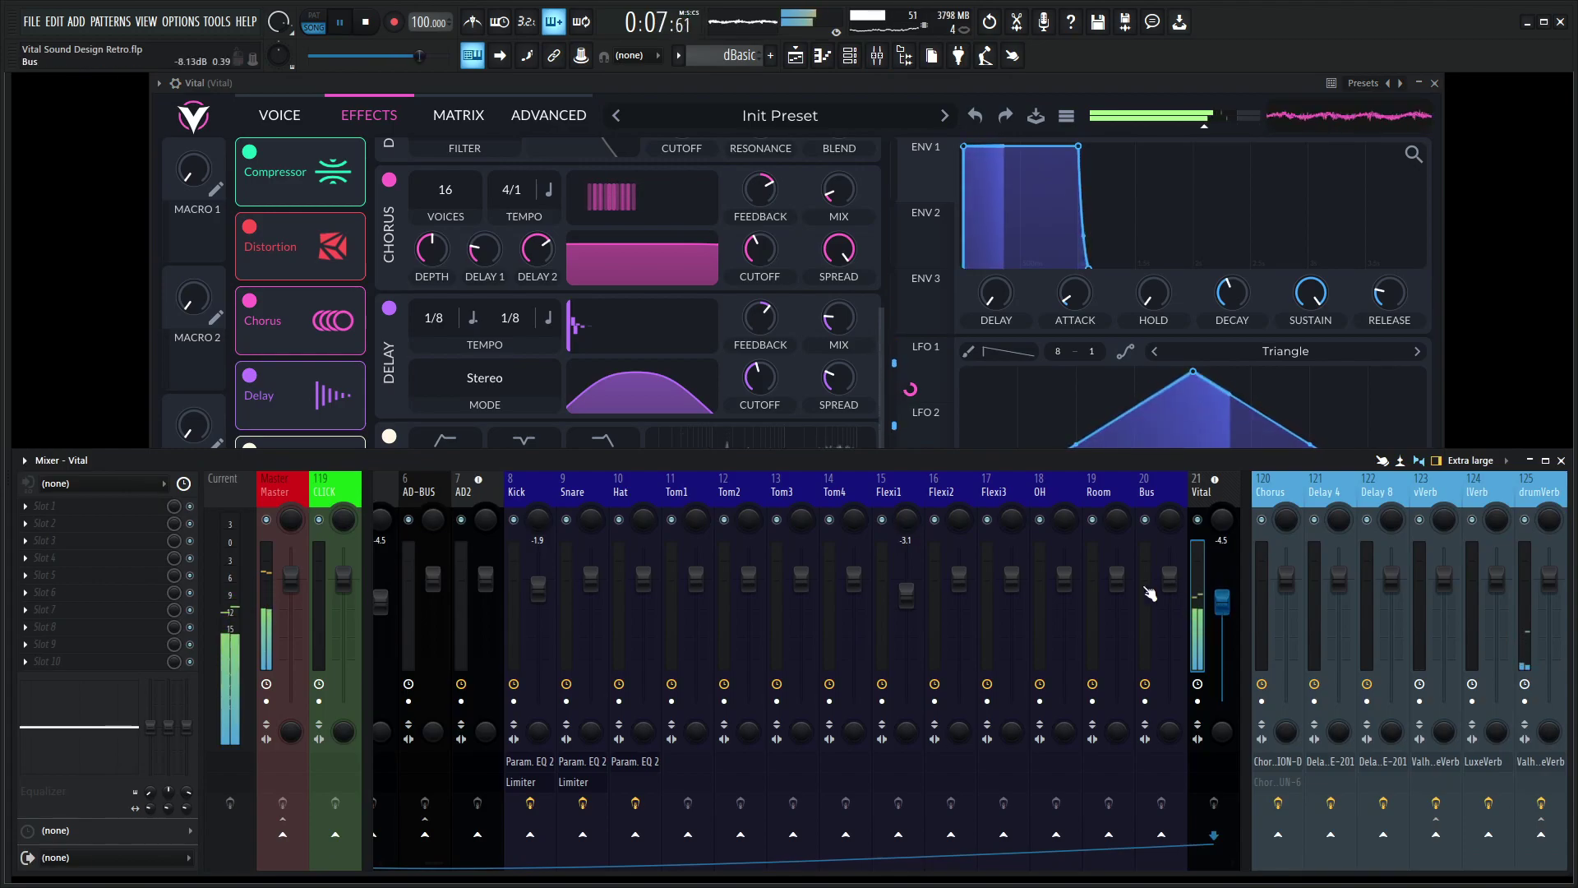
key(space)
click(1025, 78)
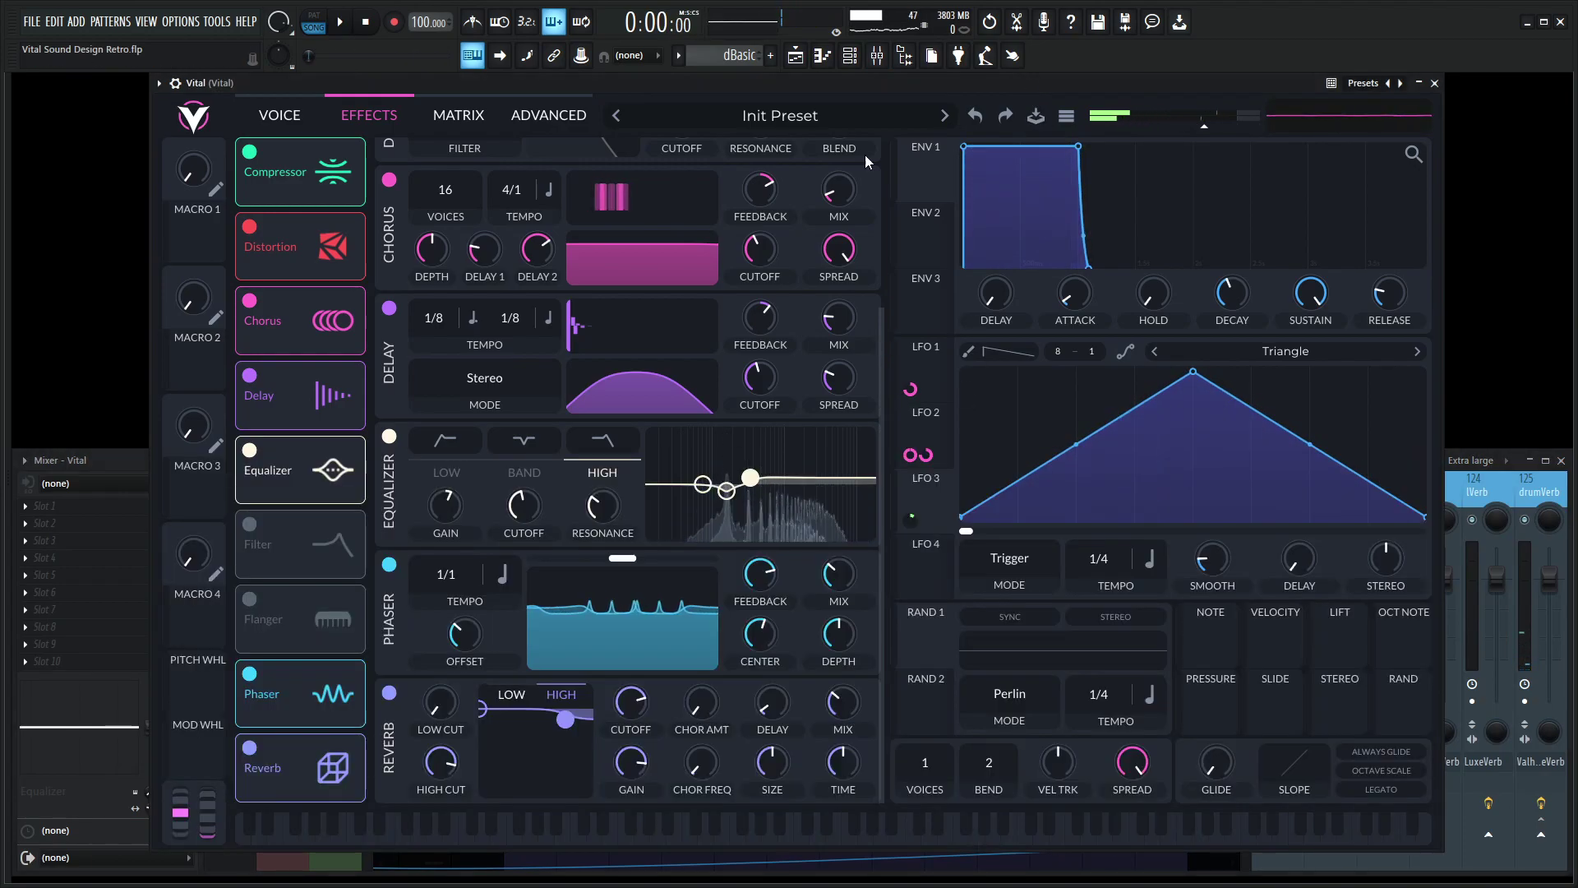
Try faster LFO rates with 1/2 tempo for LFO 1 and LFO 2 and 1/8 for LFO 3, and audition the pattern
mouse_move(270, 207)
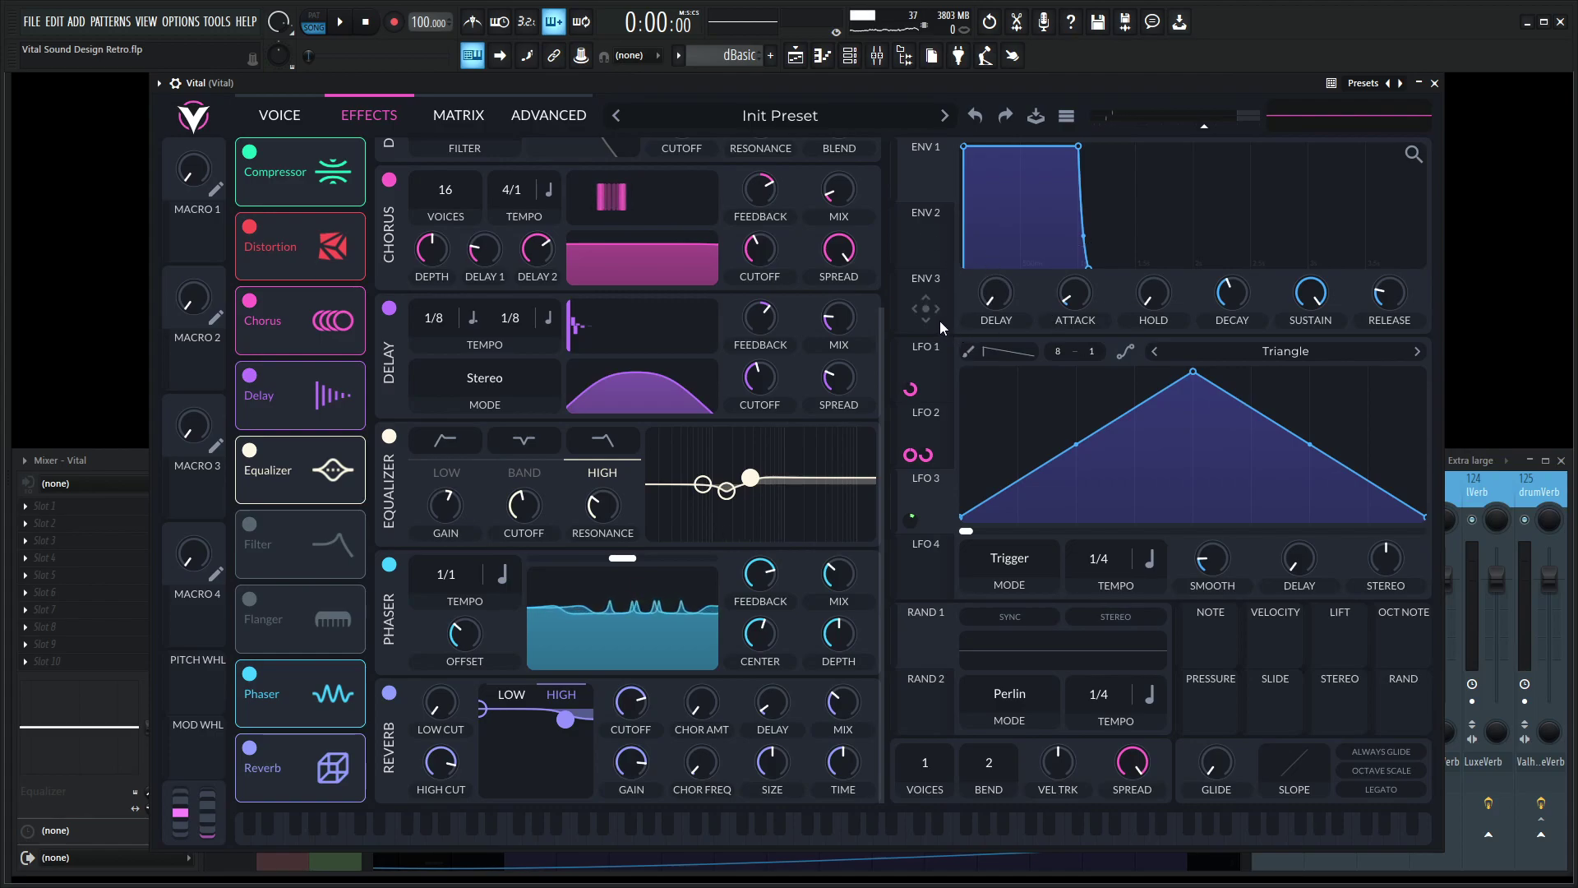
click(933, 358)
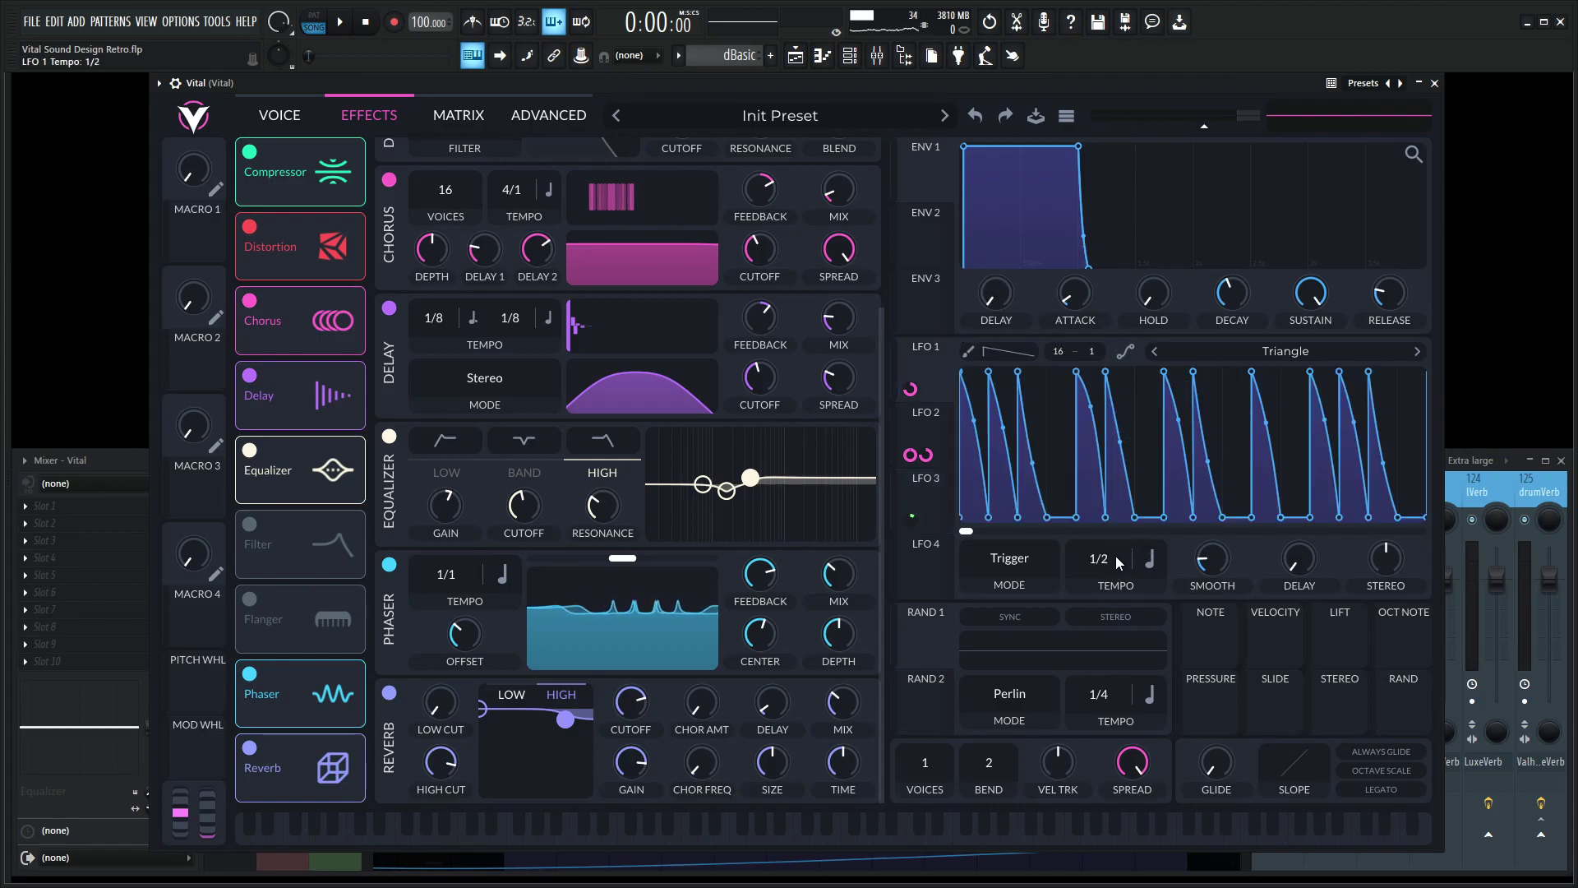
click(932, 430)
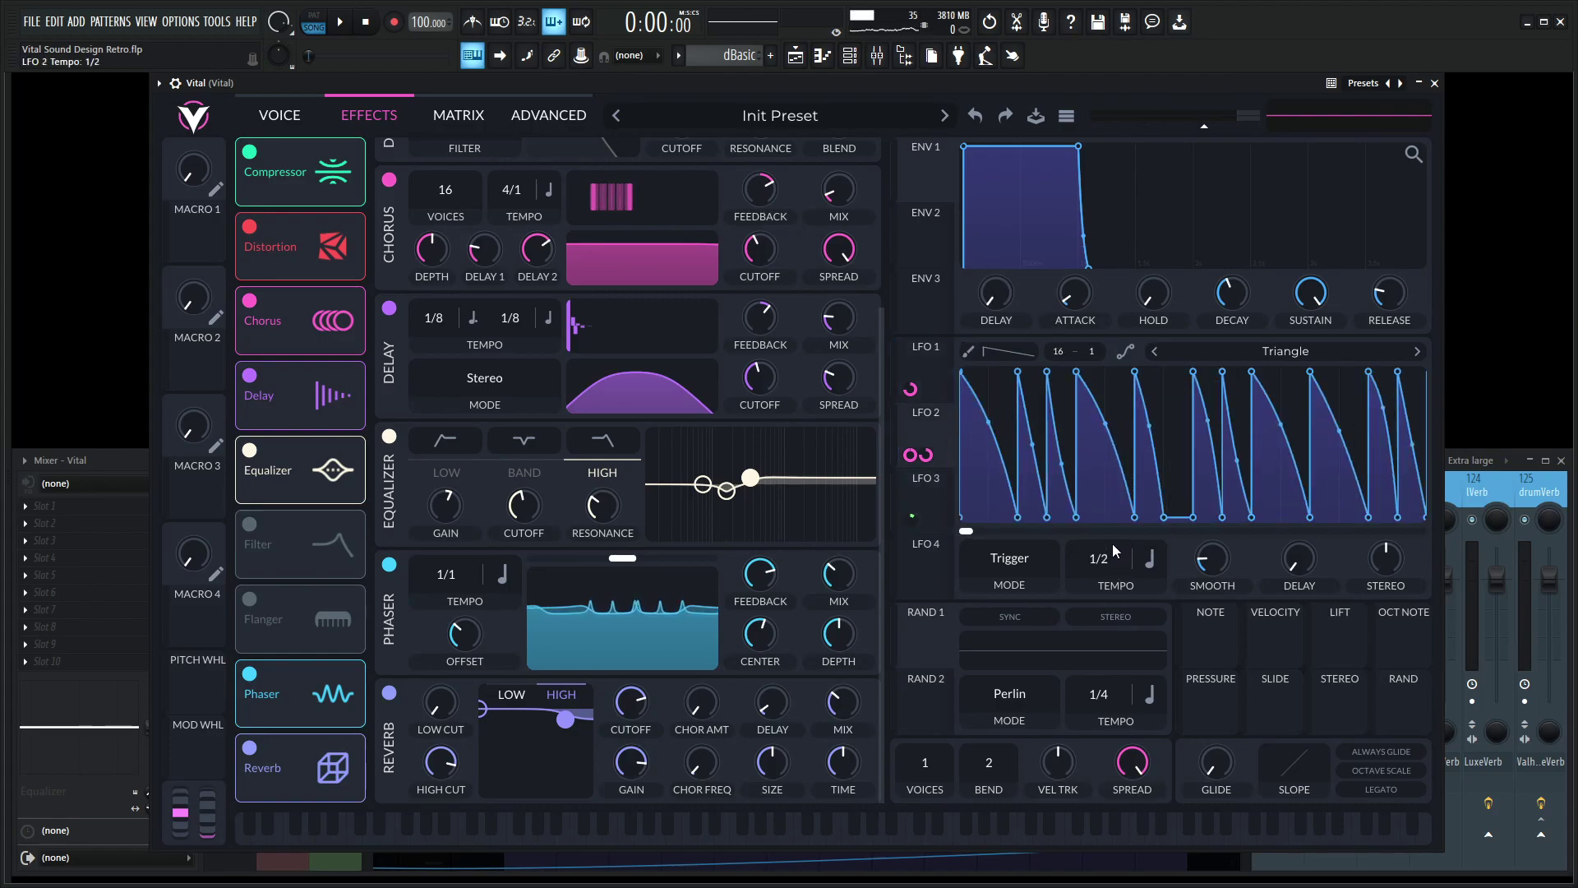
click(929, 478)
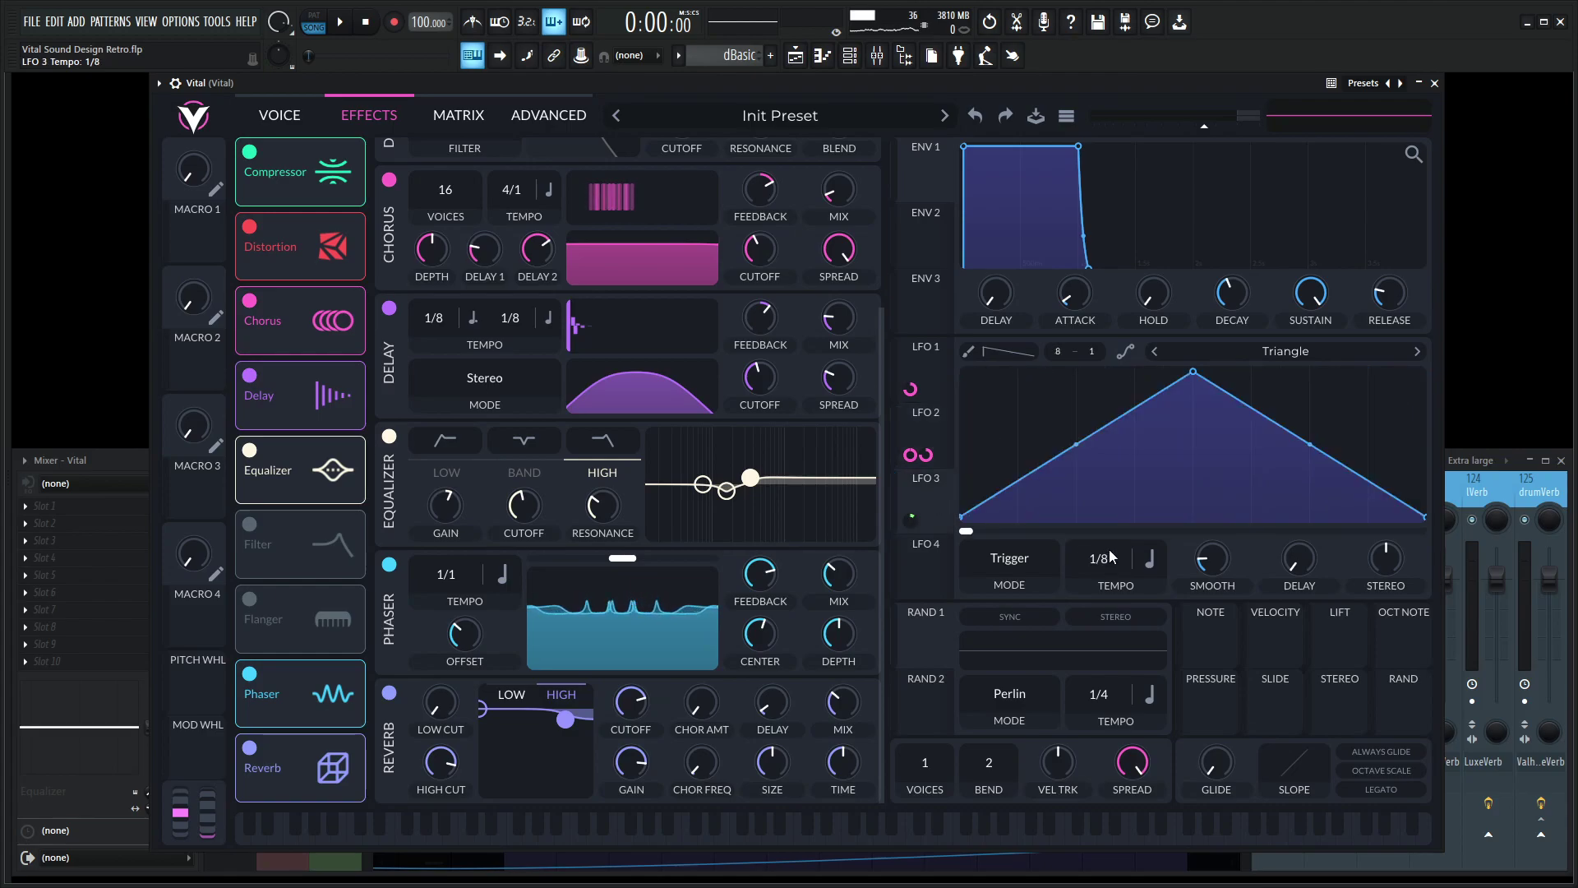
key(space)
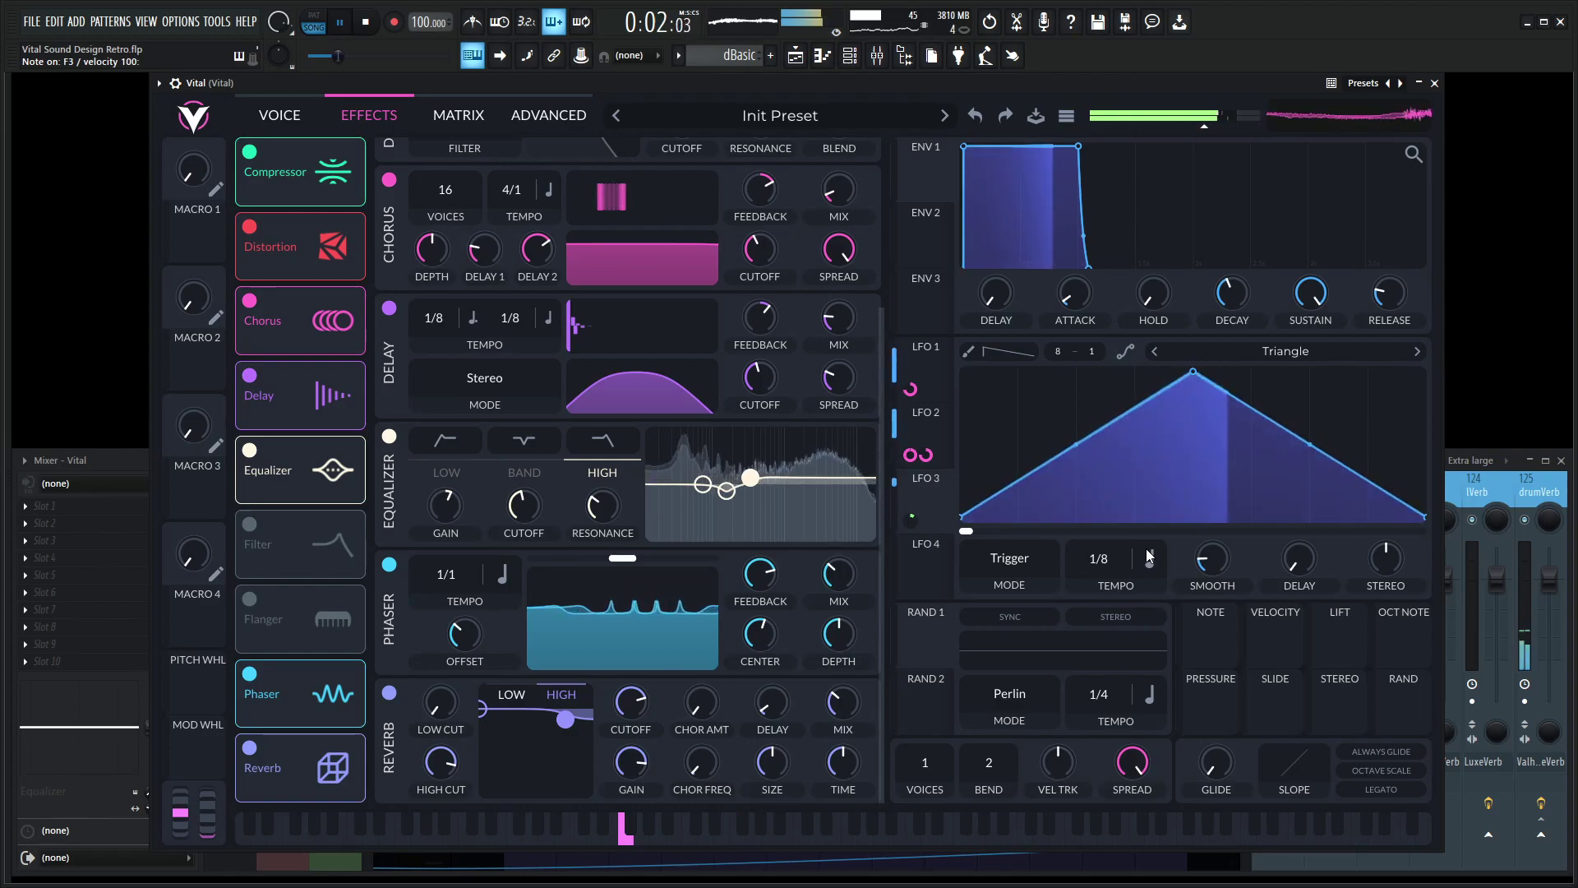
key(space)
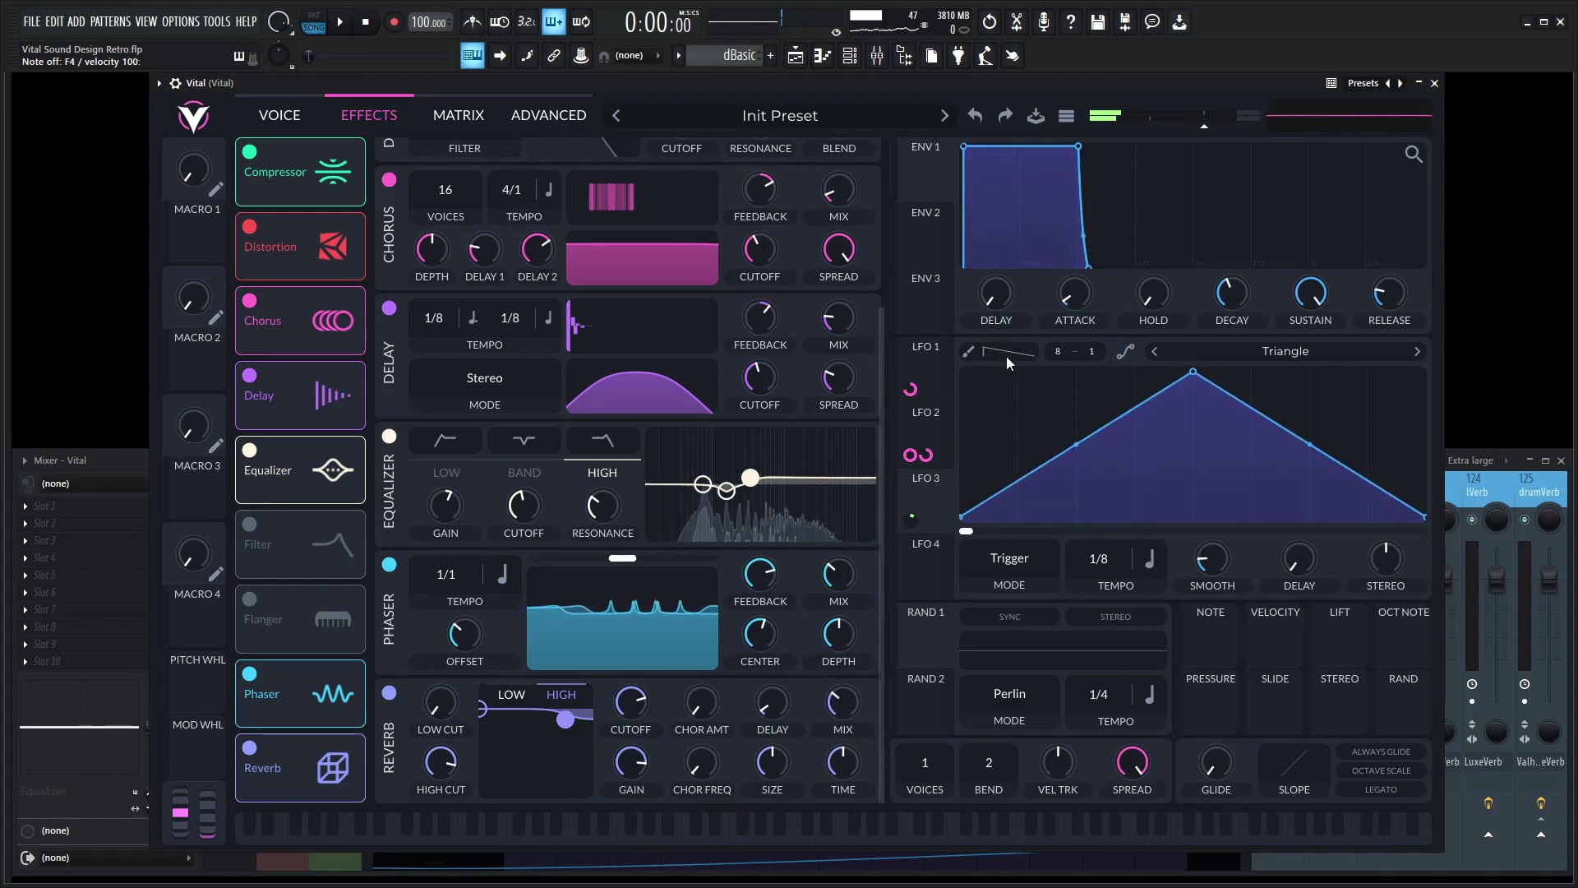
Set the tempo of LFO 1 and LFO 2 to 1/1 and LFO 3 to 1/4, and audition the sound from the oscillator view
click(942, 363)
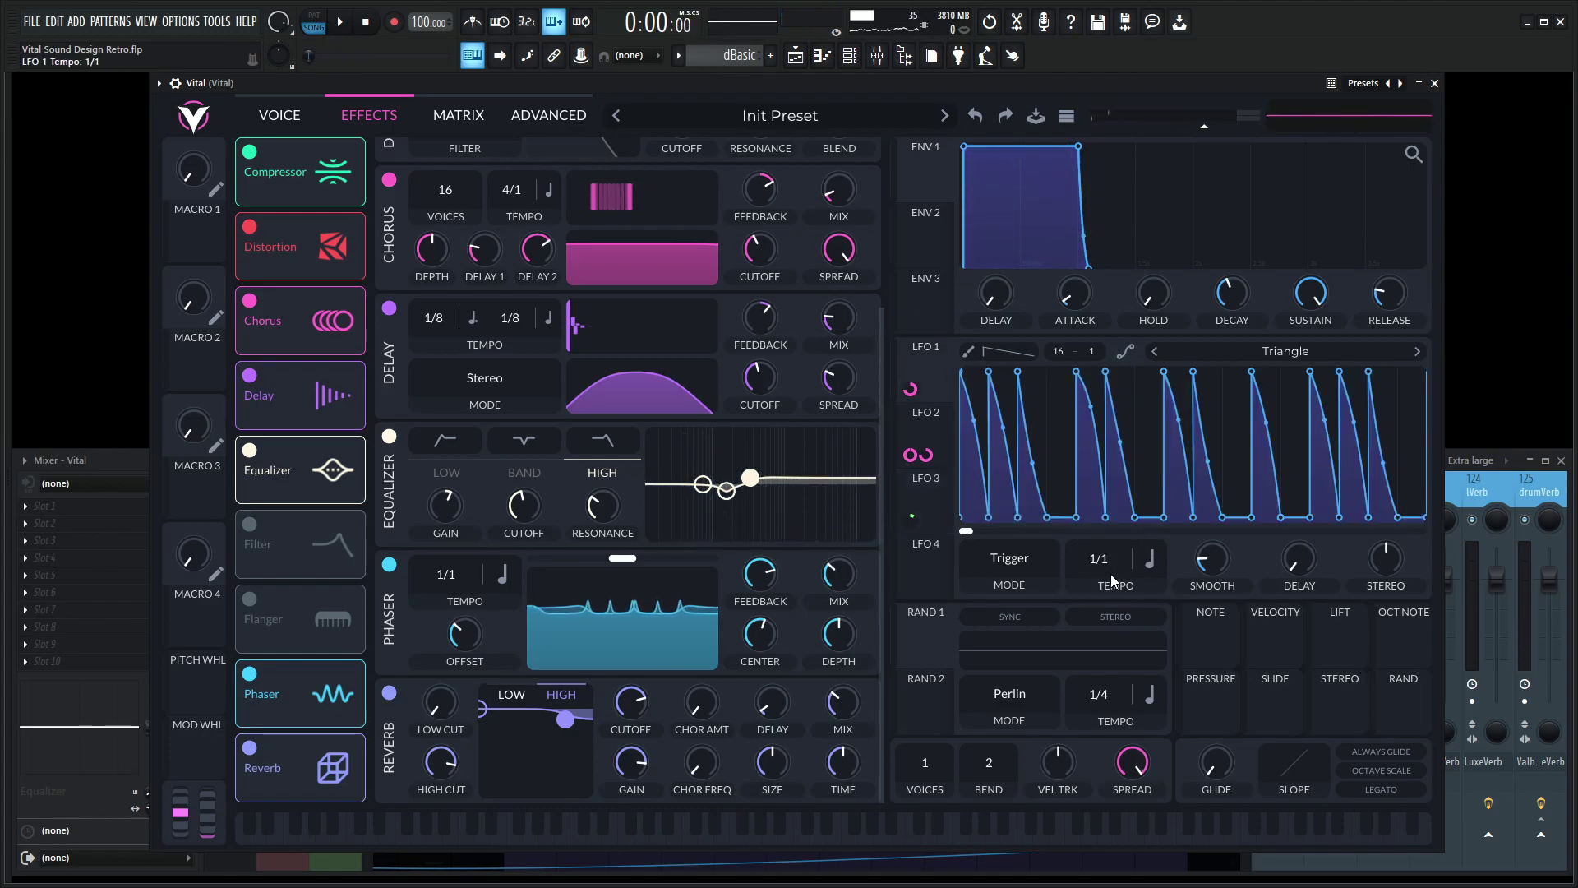
drag(1111, 573, 1223, 470)
scroll(1092, 559, down, 1)
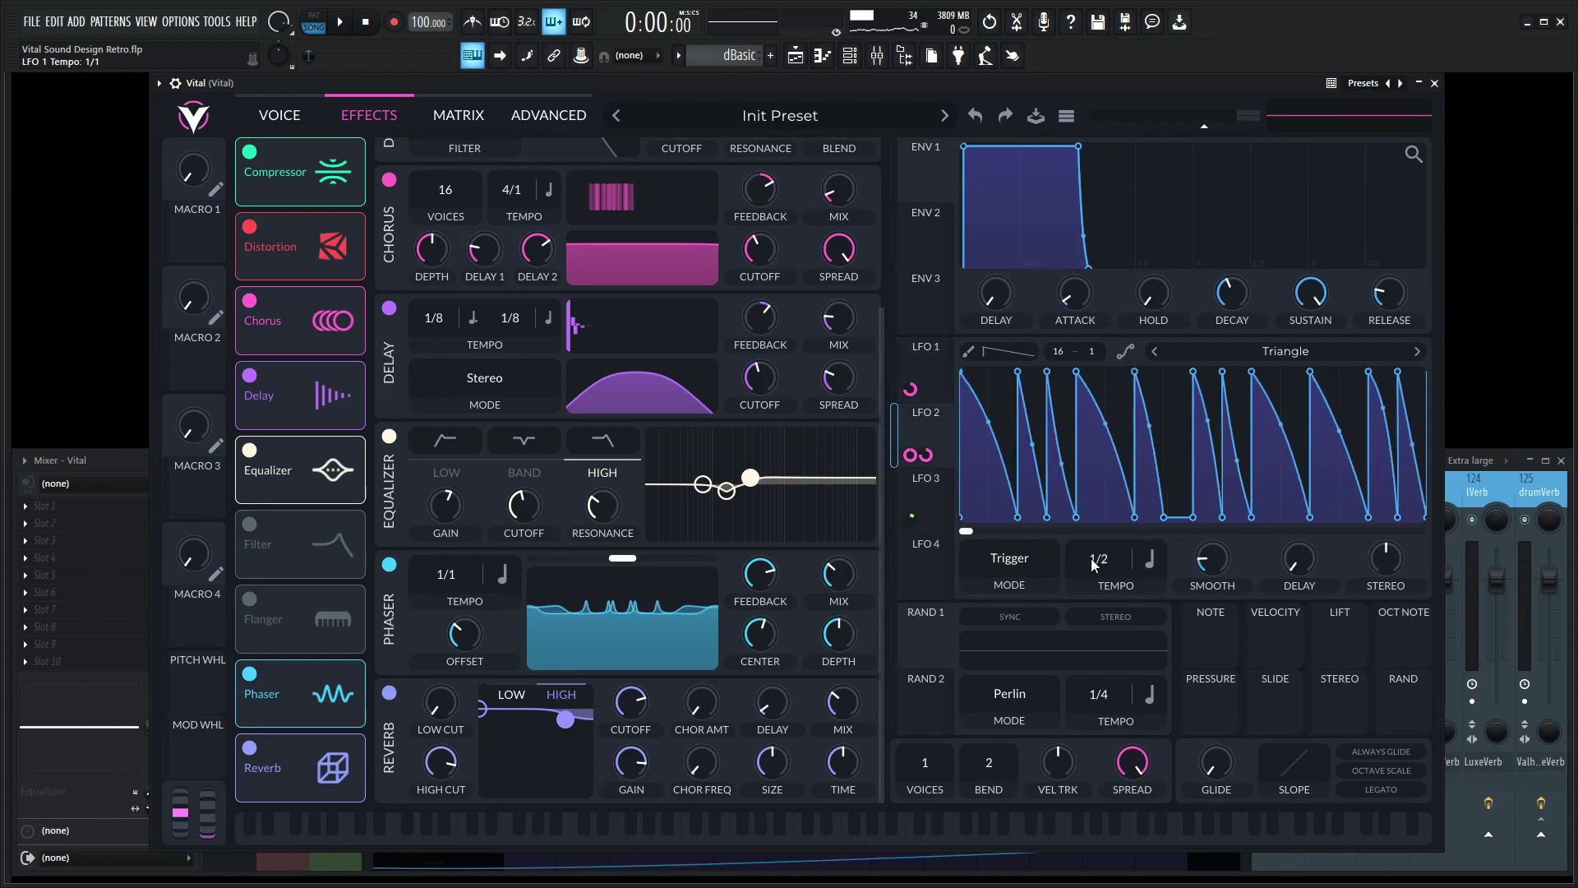
click(927, 497)
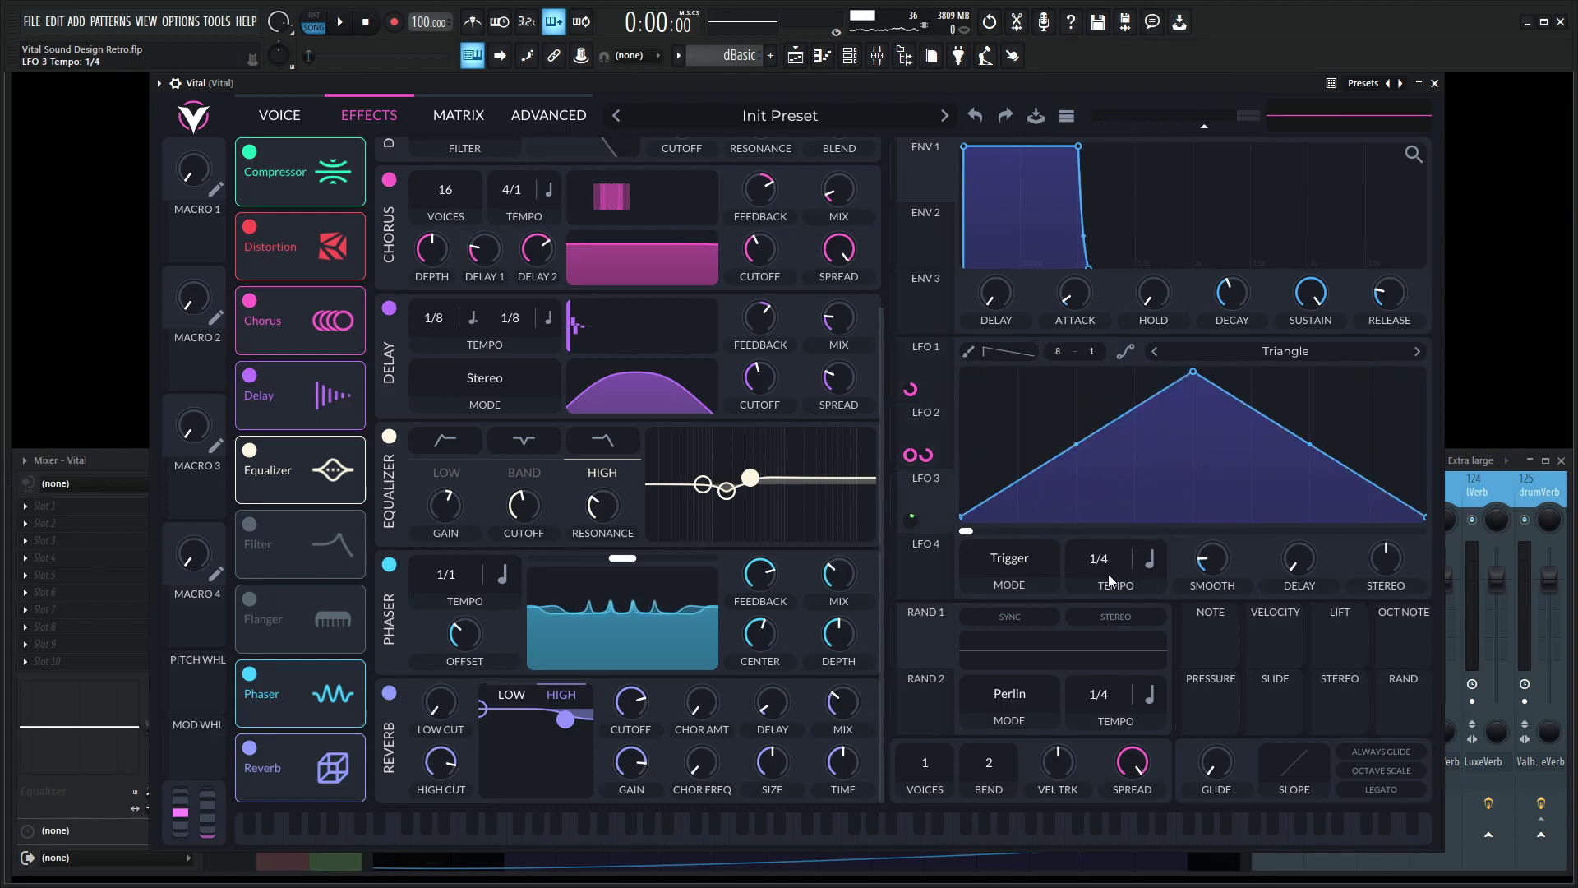
key(space)
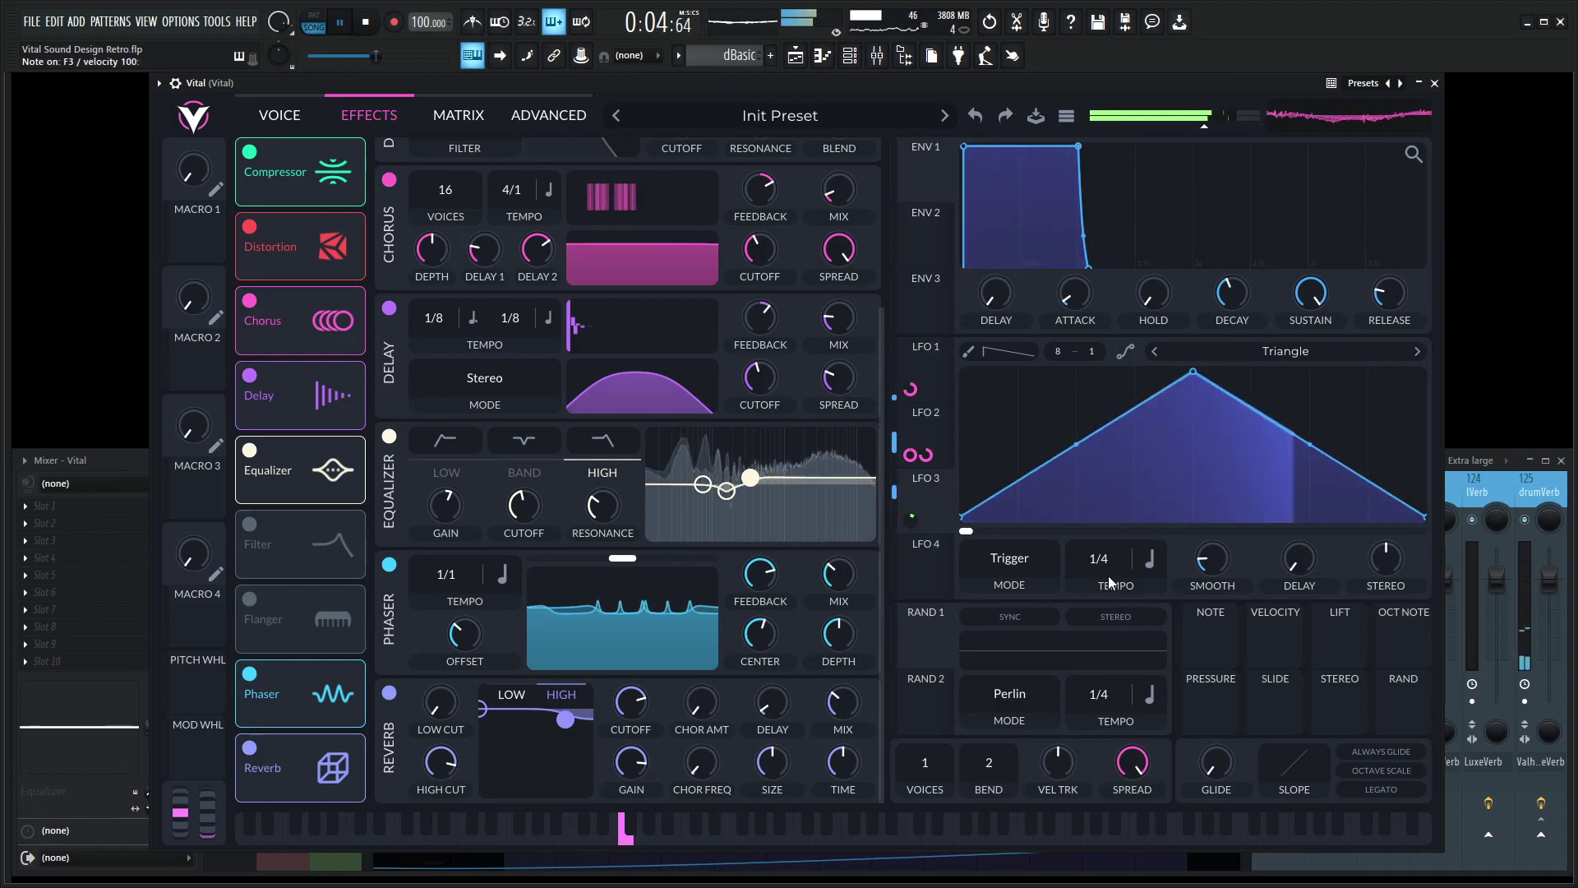
click(296, 122)
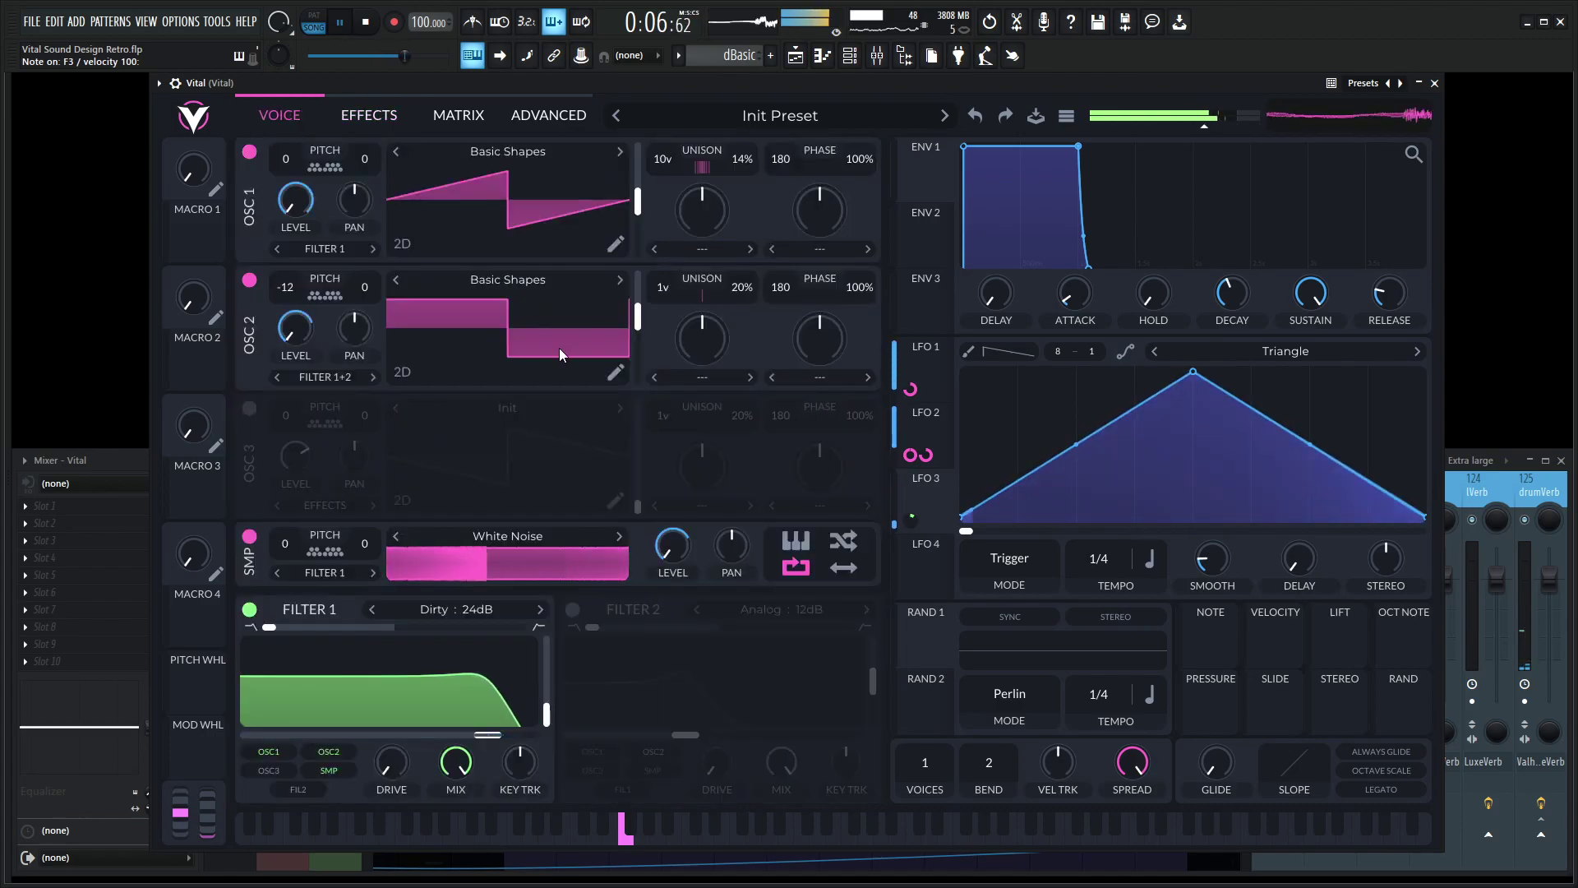
key(space)
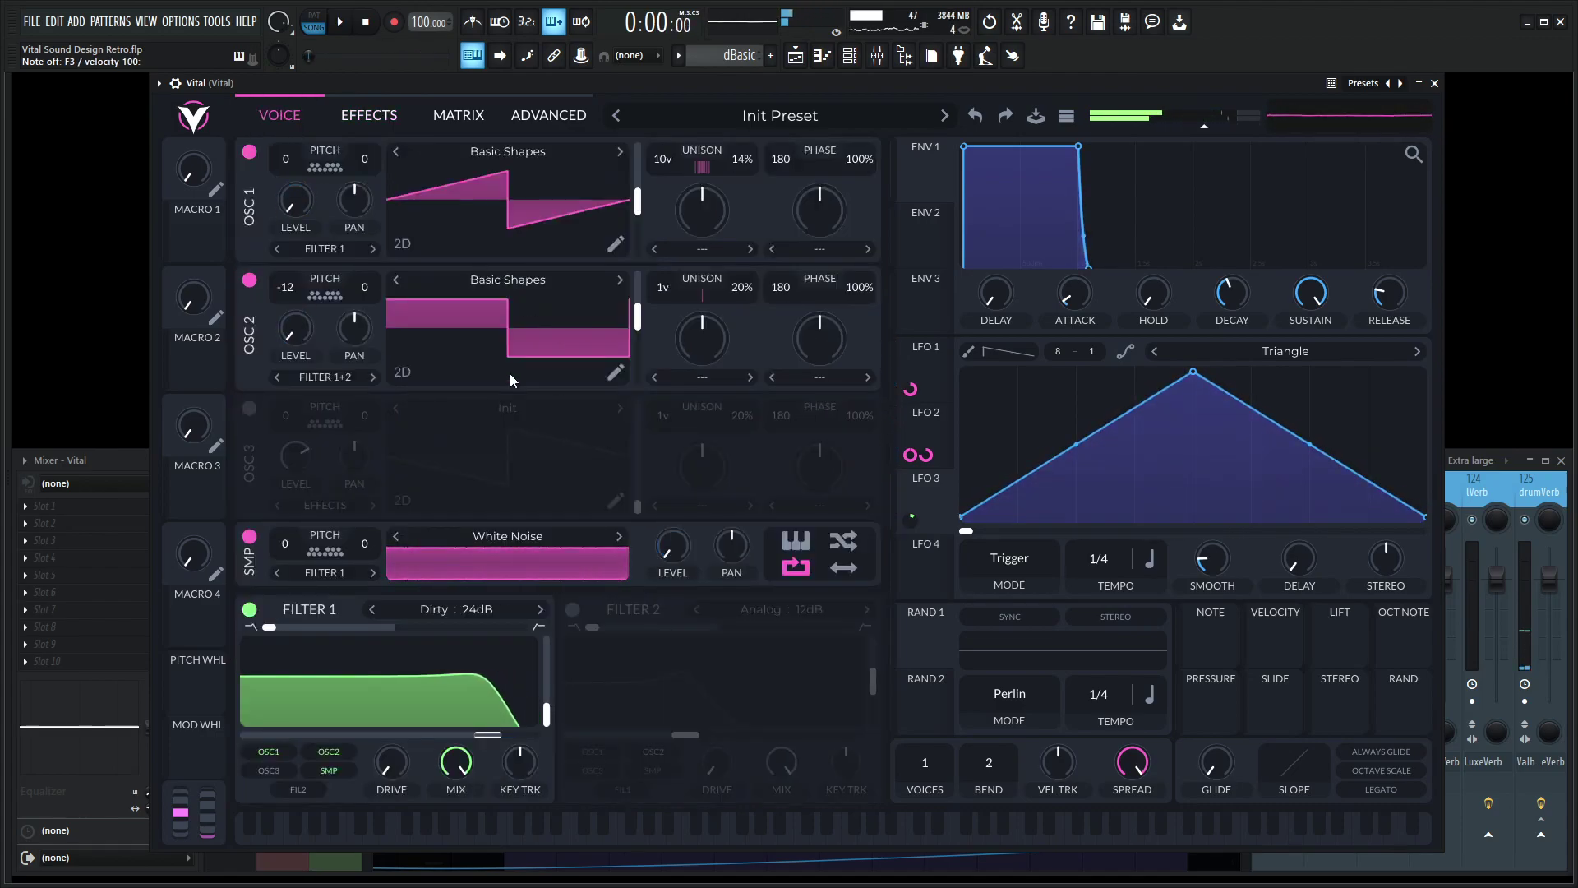
Enable Oscillator 3, transpose it to 7 semitones and audition it on several notes
click(249, 409)
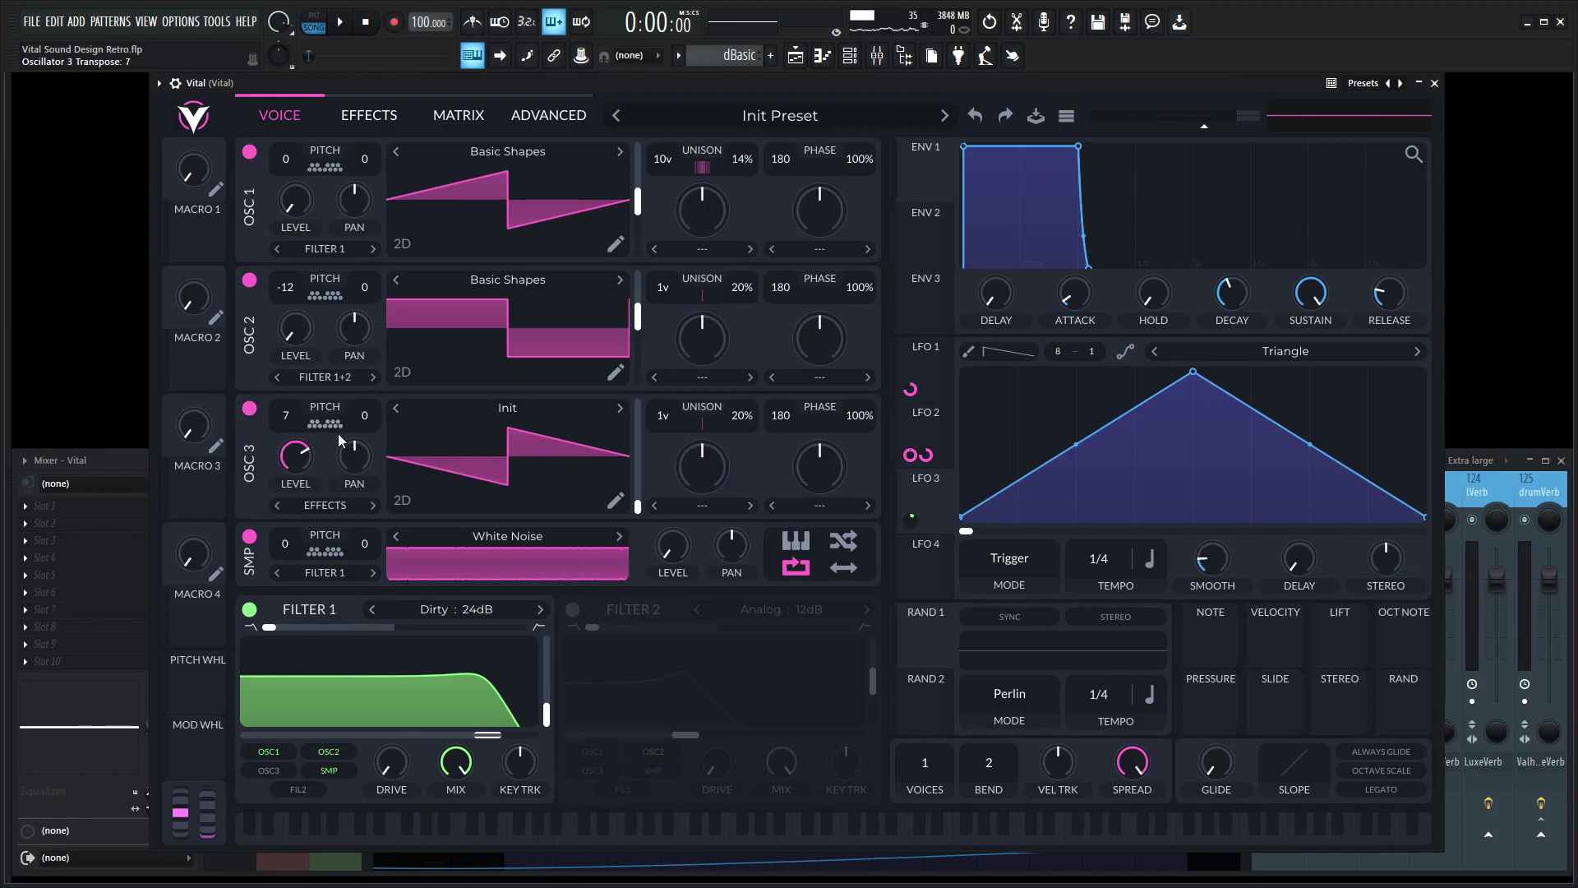
key(b)
key(b)
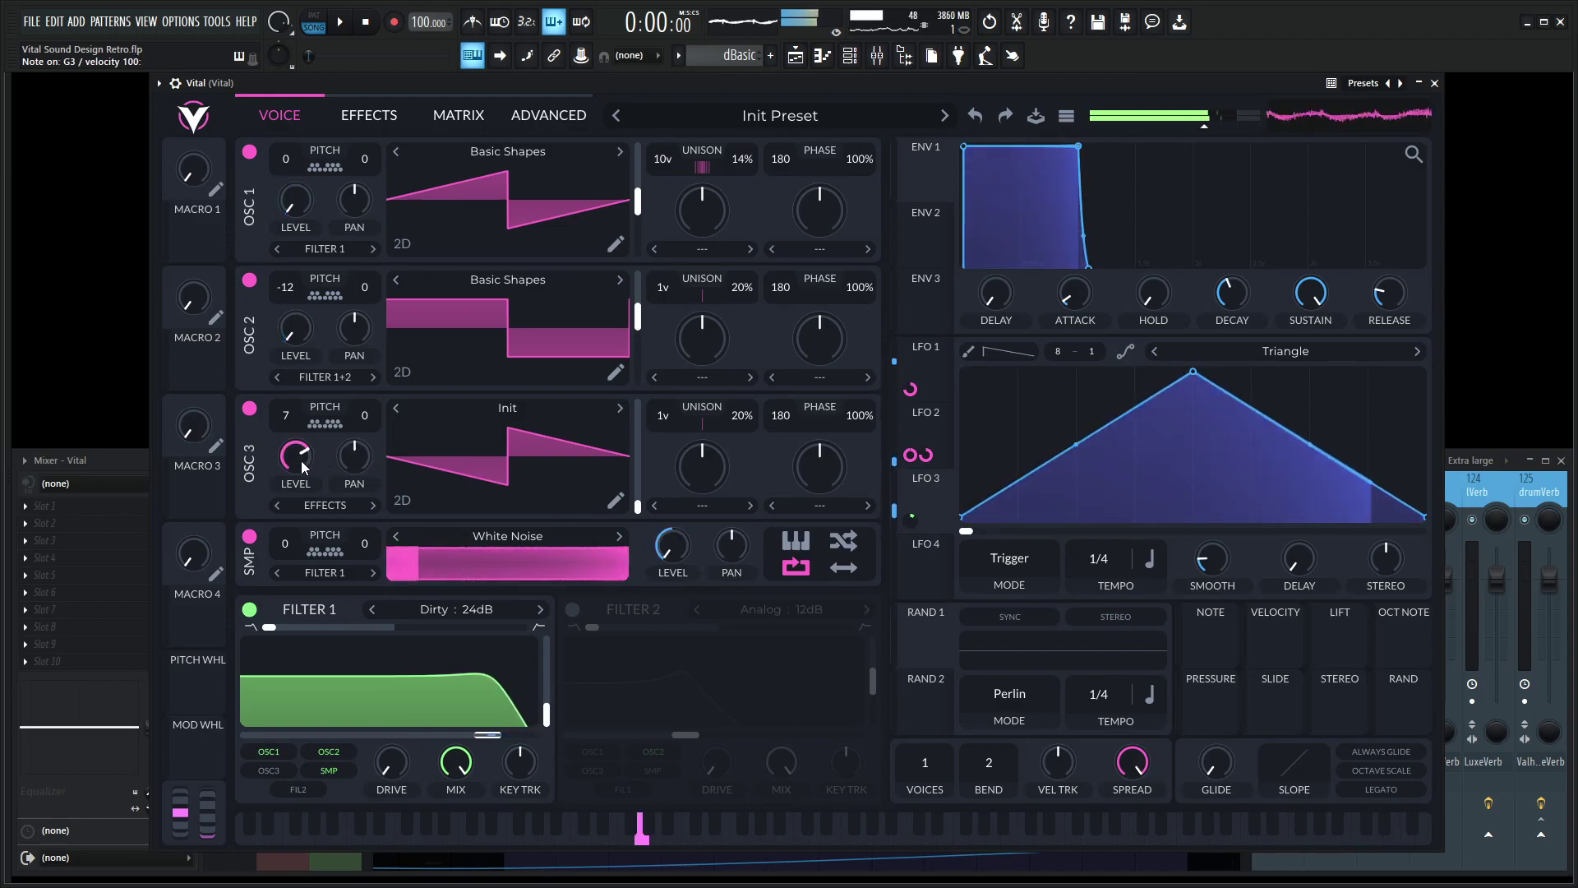
key(w)
key(b)
key(i)
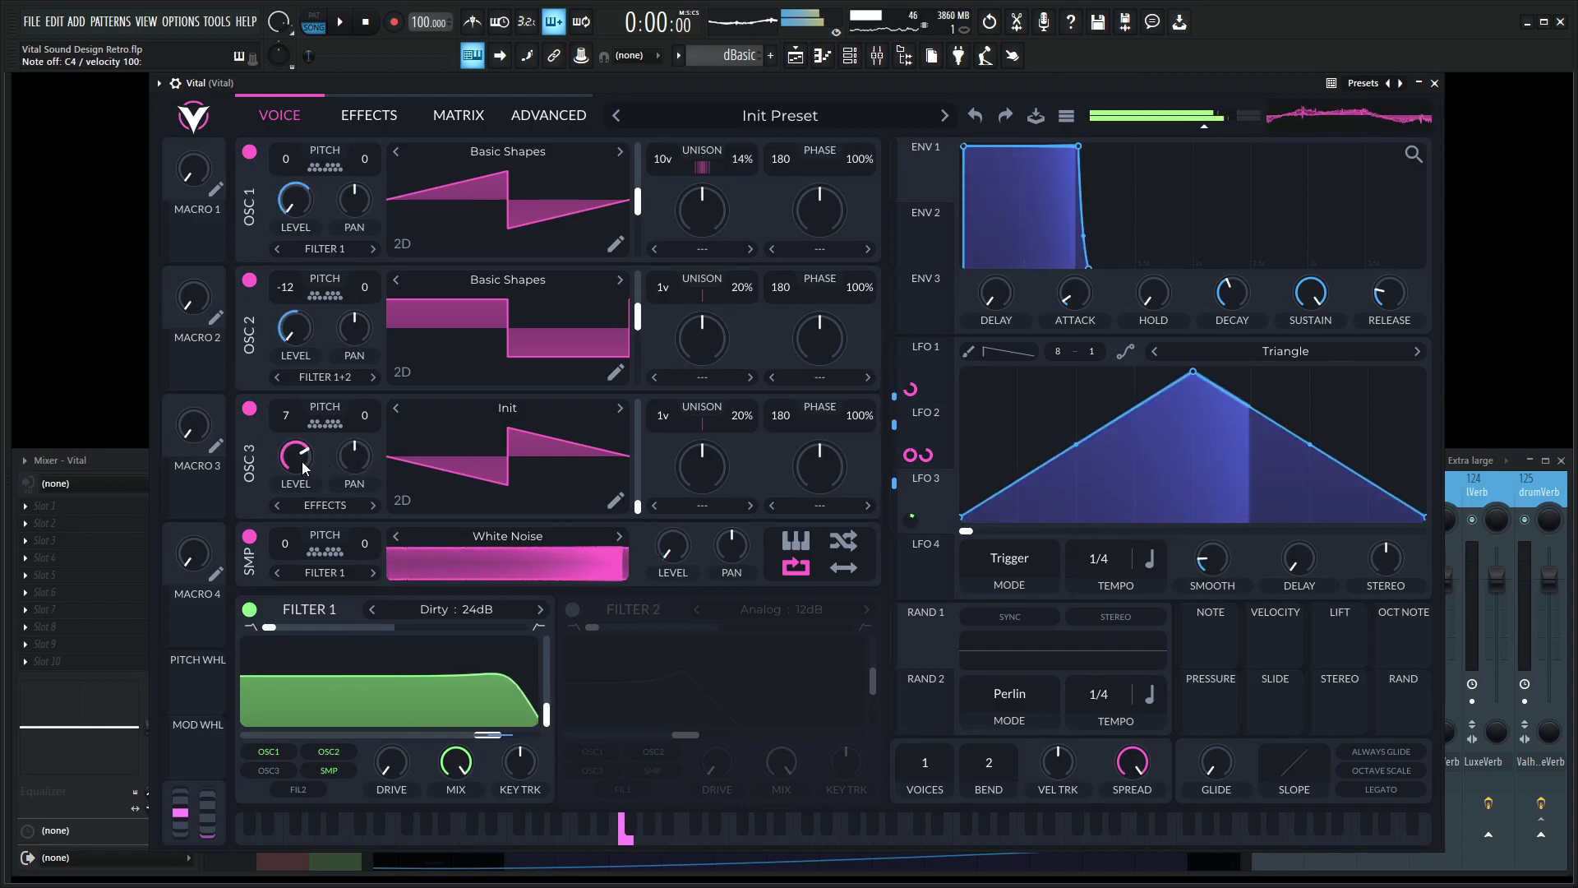
key(v)
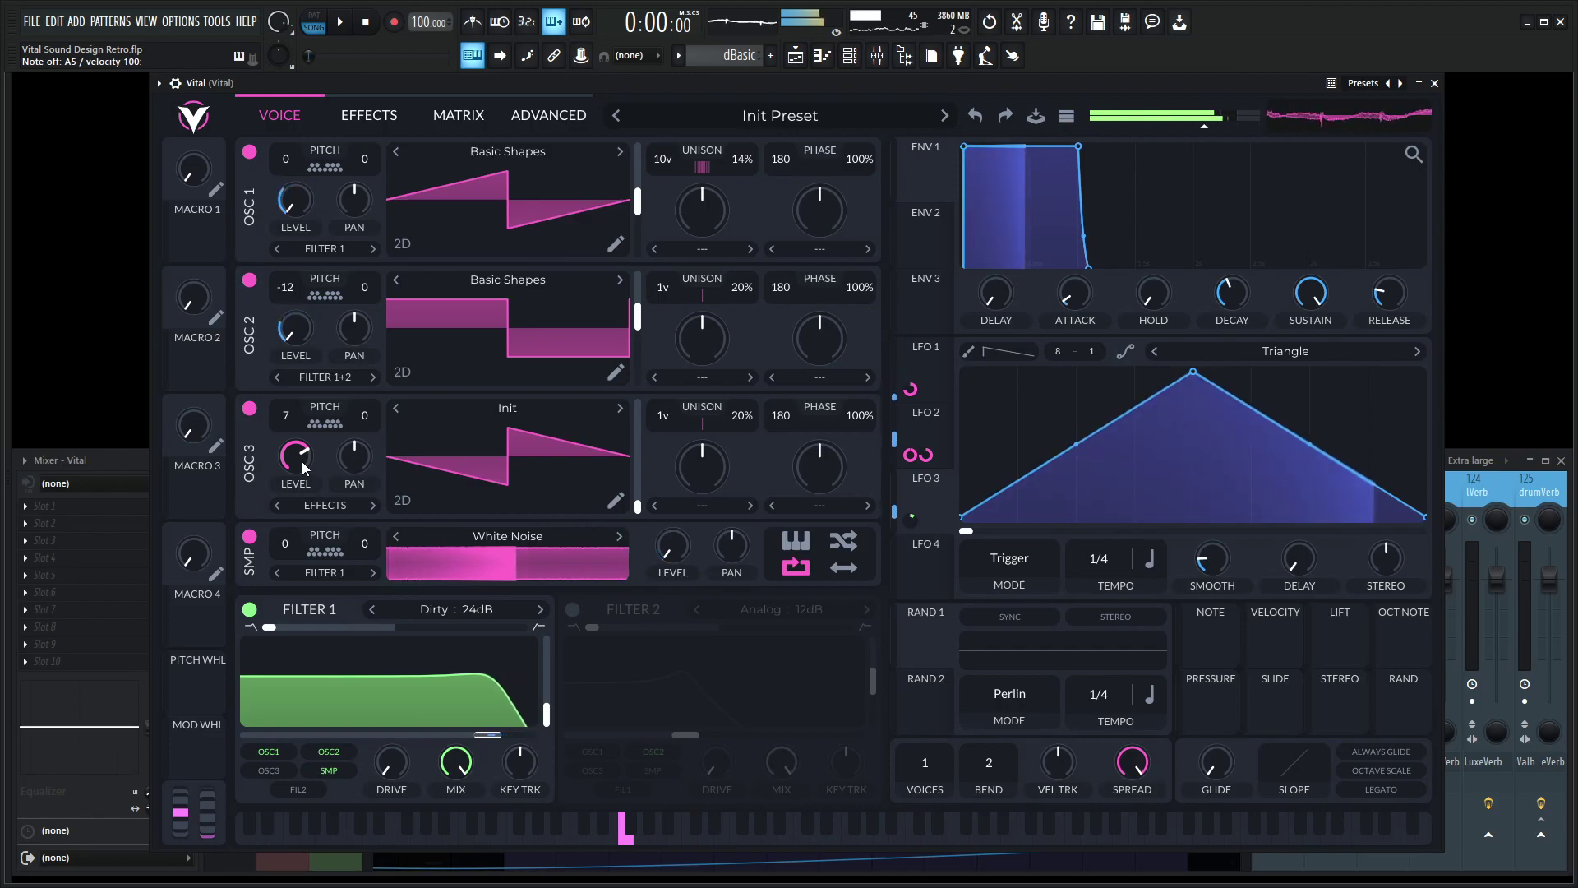
Give Oscillator 3 10 unison voices with 10% detune, reduce its level and route it to Filter 1
mouse_move(303, 462)
mouse_down()
mouse_move(326, 490)
mouse_move(298, 460)
mouse_move(302, 486)
mouse_up()
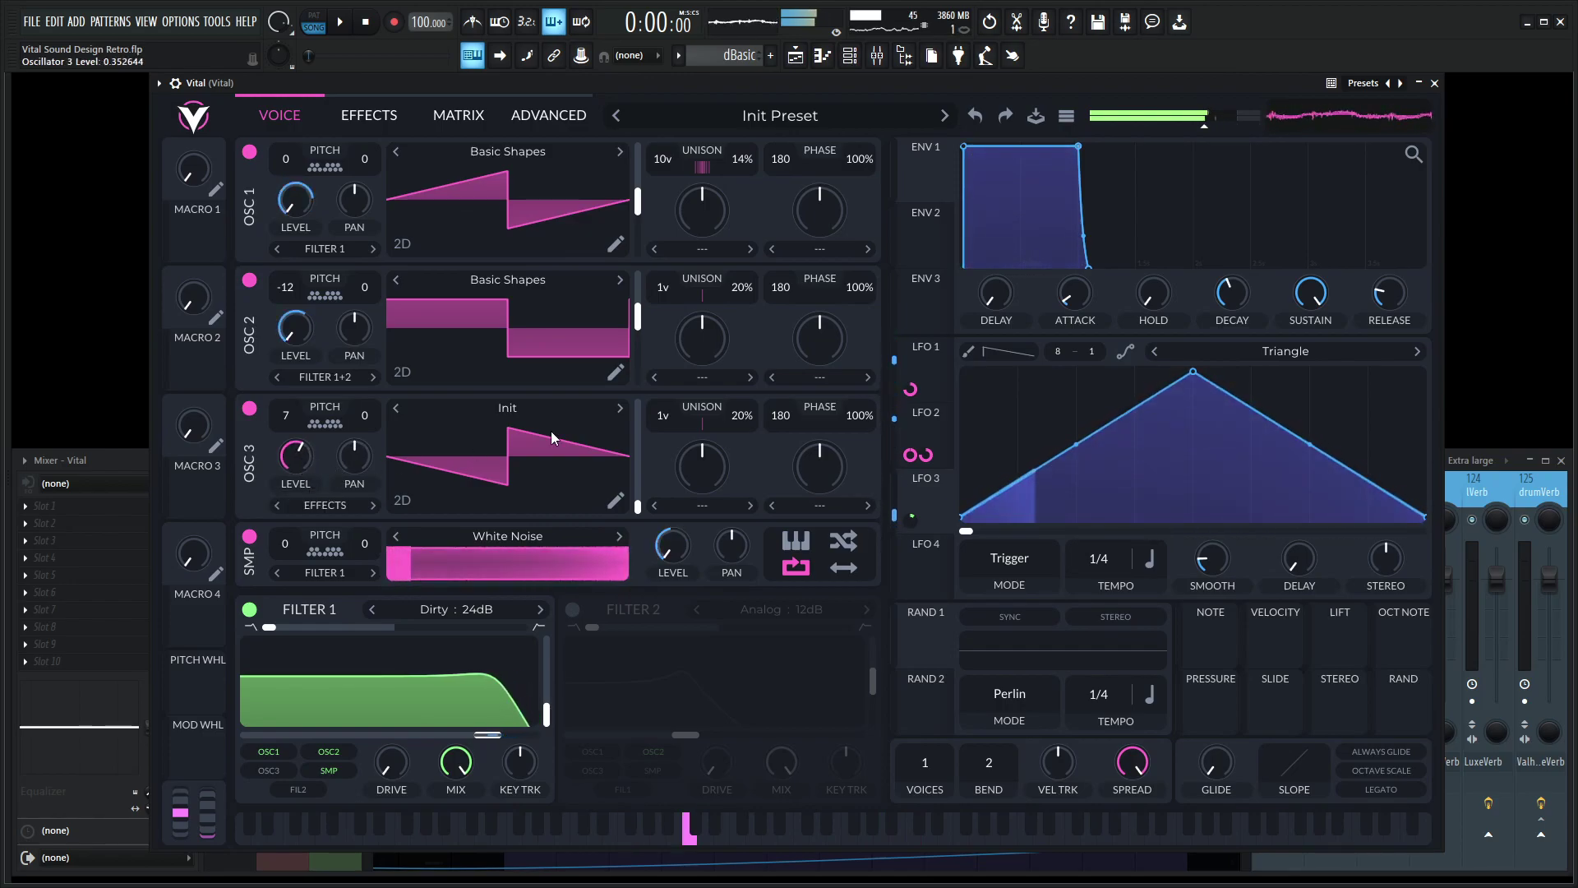
drag(664, 415, 673, 342)
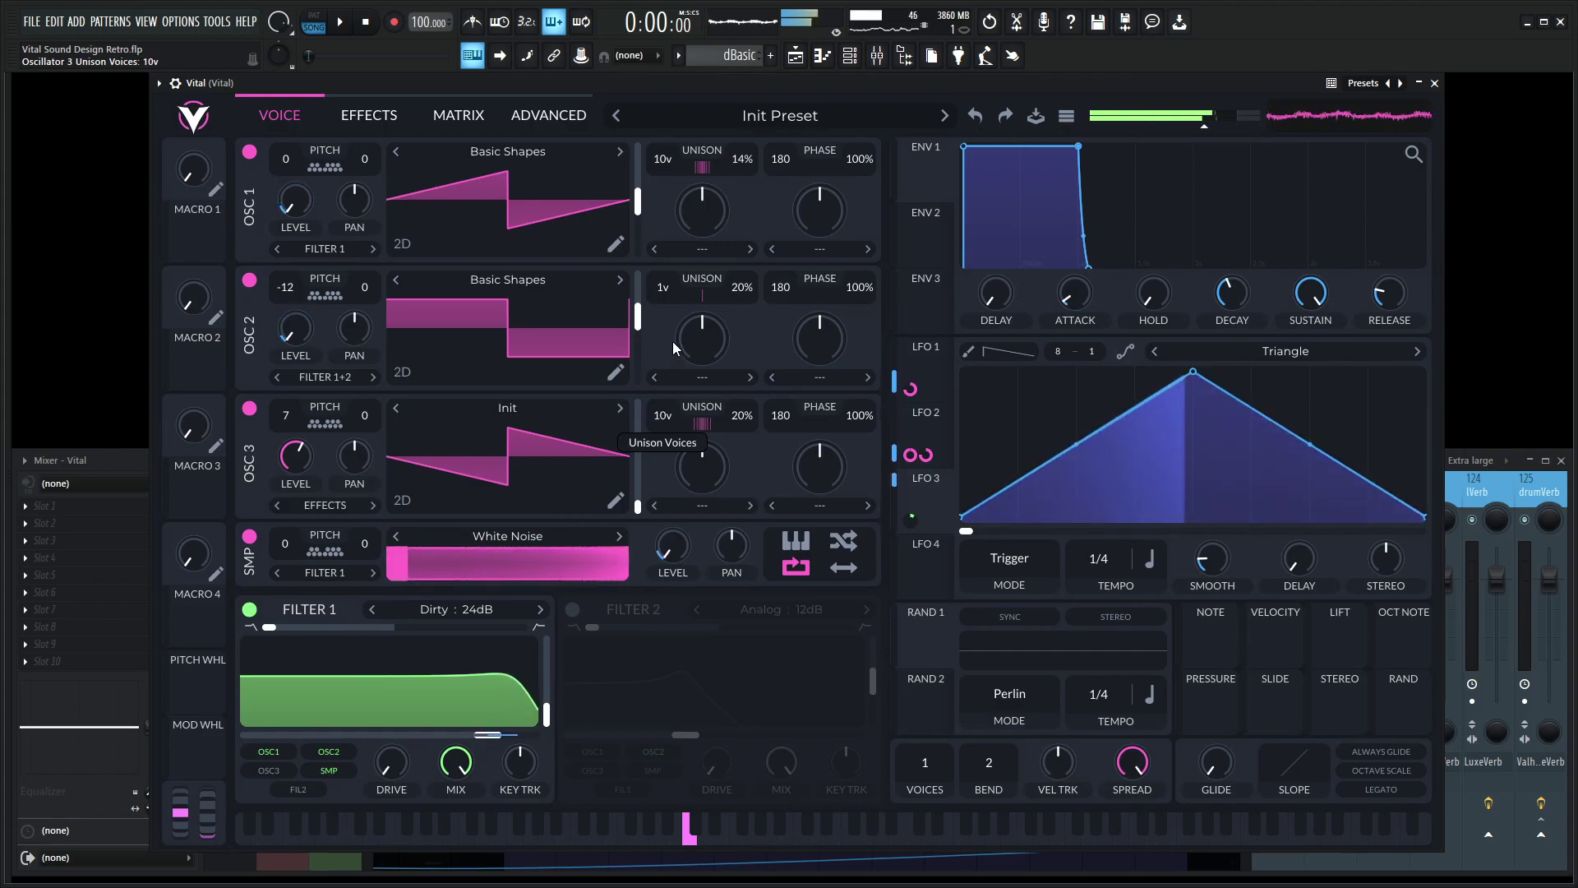
mouse_move(742, 415)
mouse_down()
mouse_move(732, 436)
mouse_move(739, 423)
mouse_up()
drag(296, 450, 298, 467)
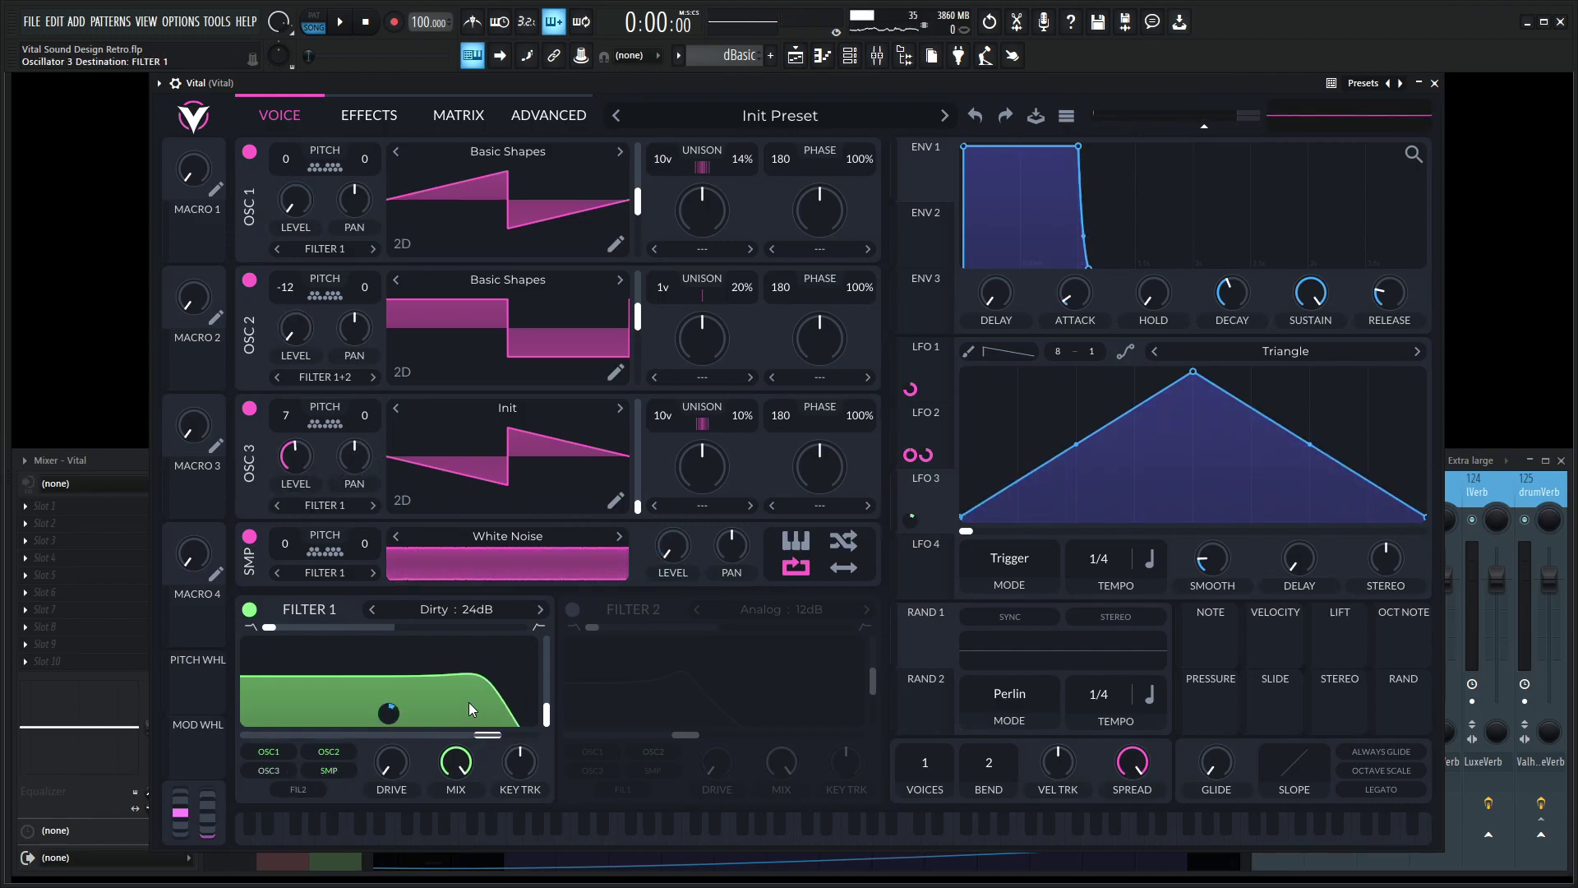
Audition the layered oscillators on several notes and bring Oscillator 3's level down to 0
key(y)
key(v)
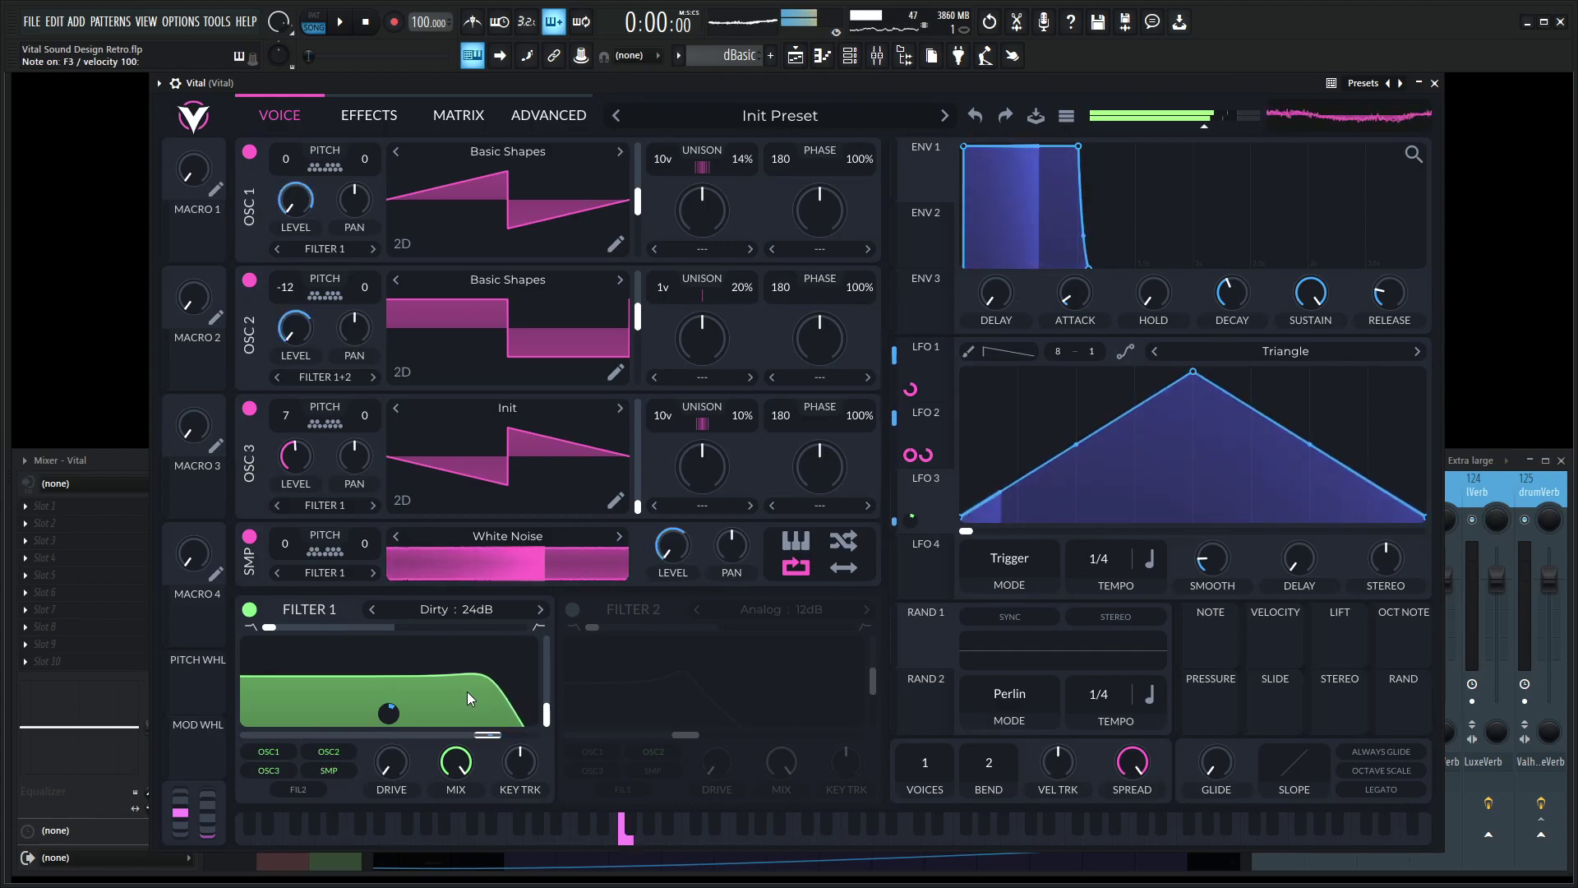
key(q)
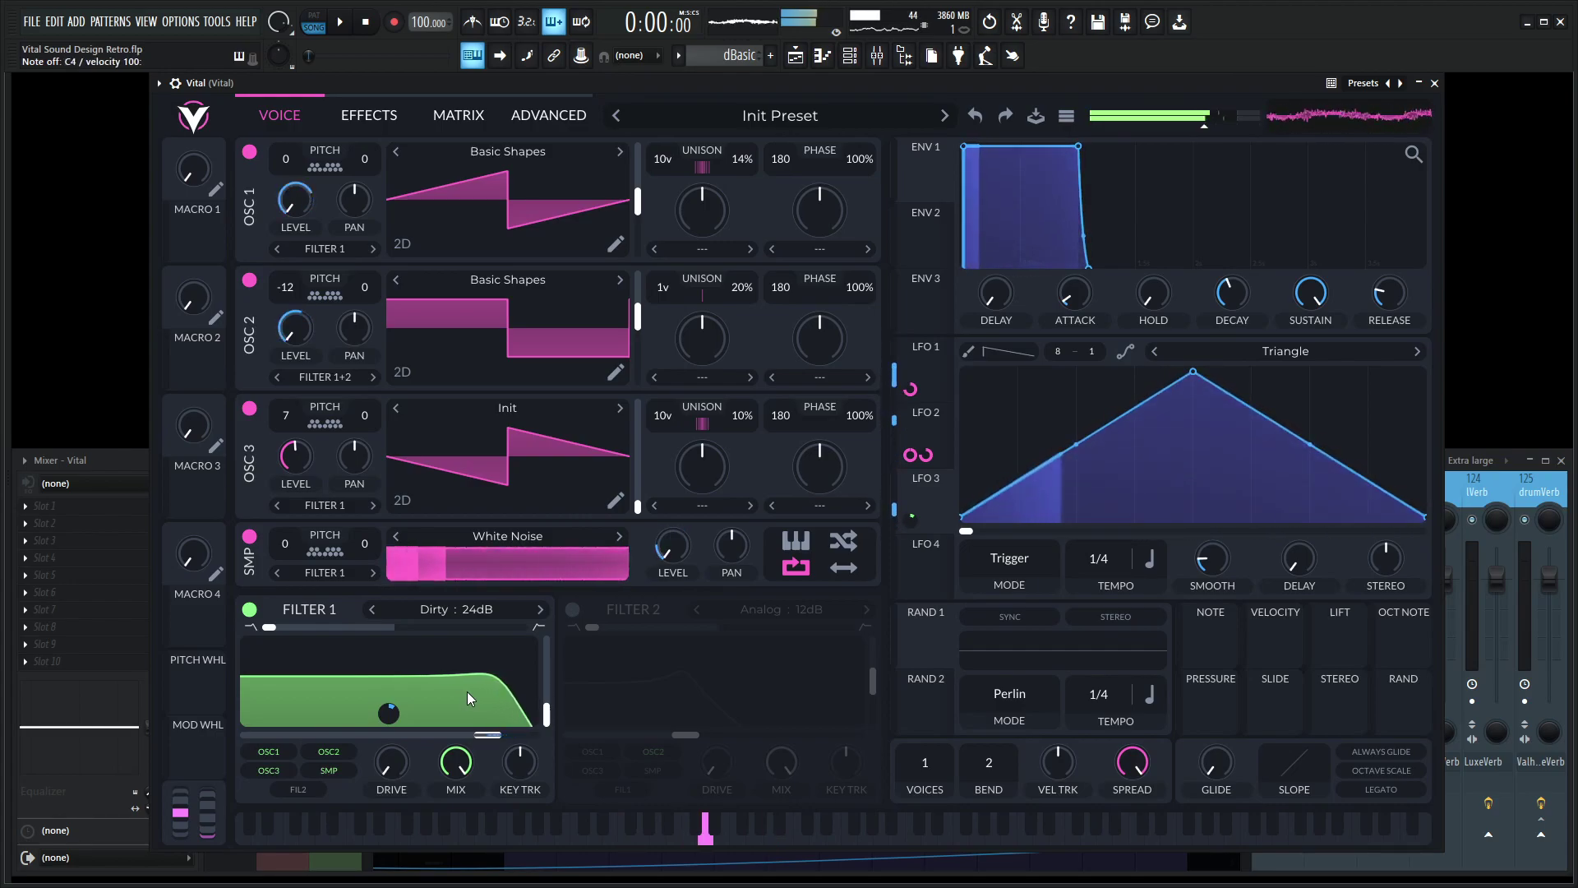
key(v)
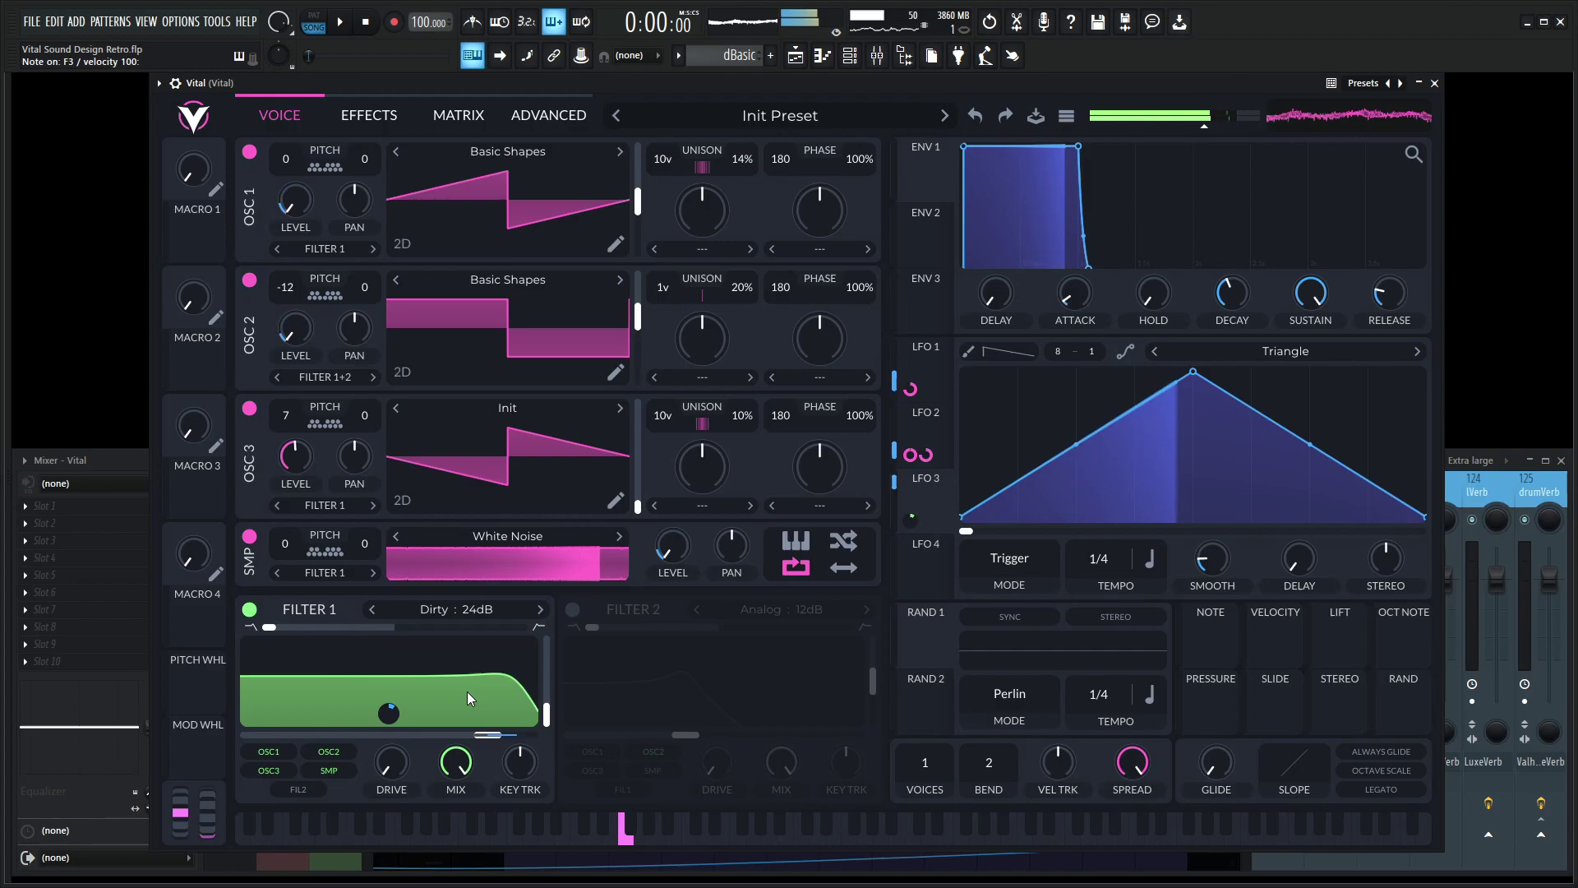
key(space)
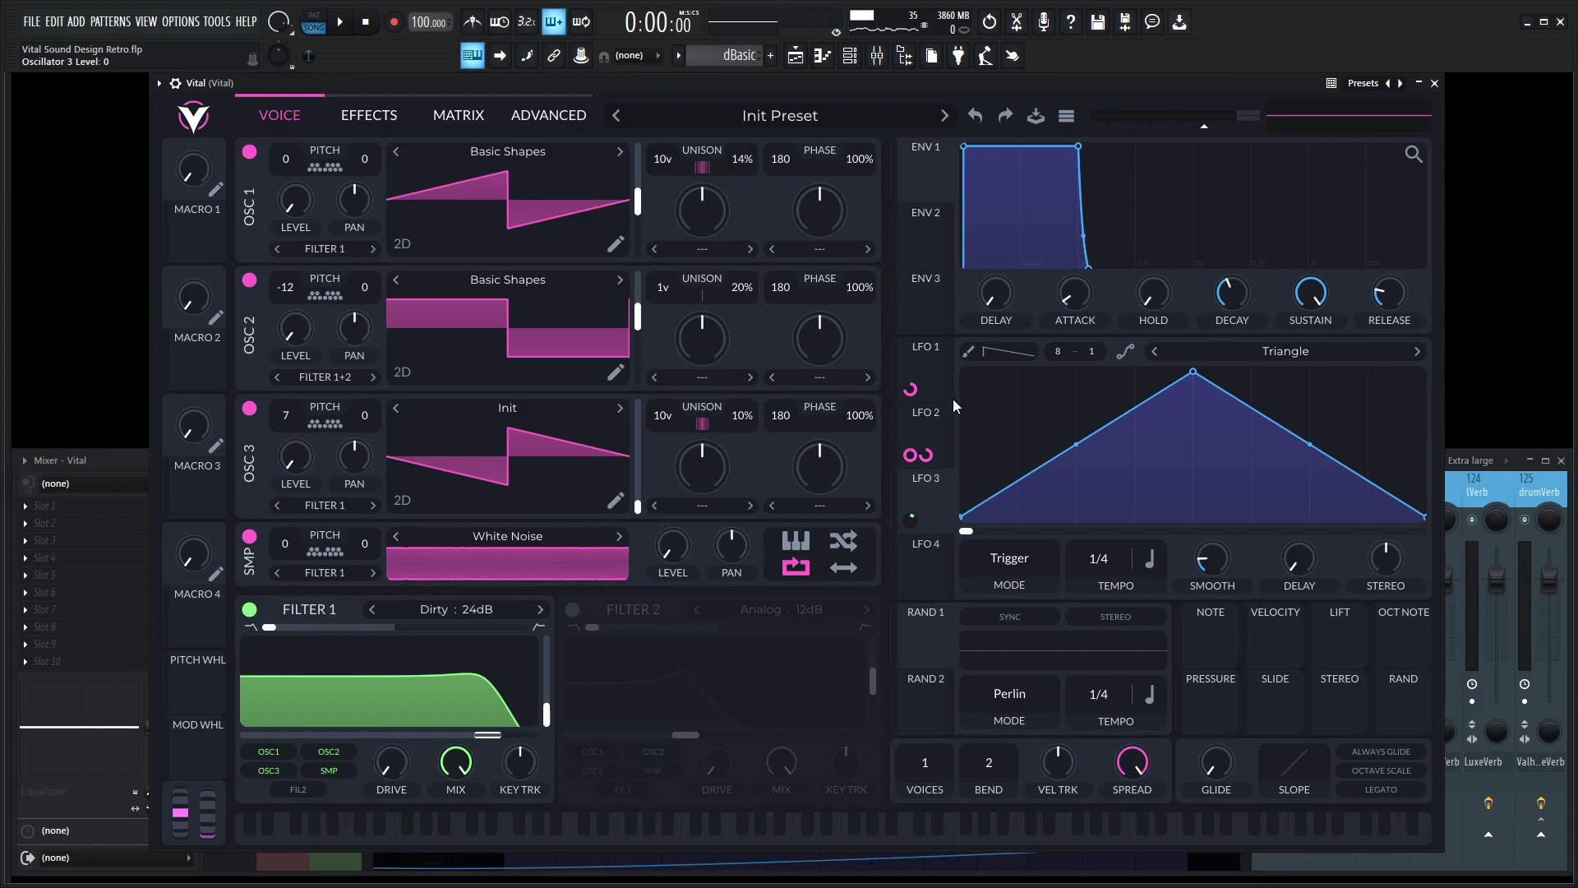
Try modulating Oscillator 3's level with LFO 2, audition it and remove the modulation
click(955, 424)
drag(939, 431, 296, 454)
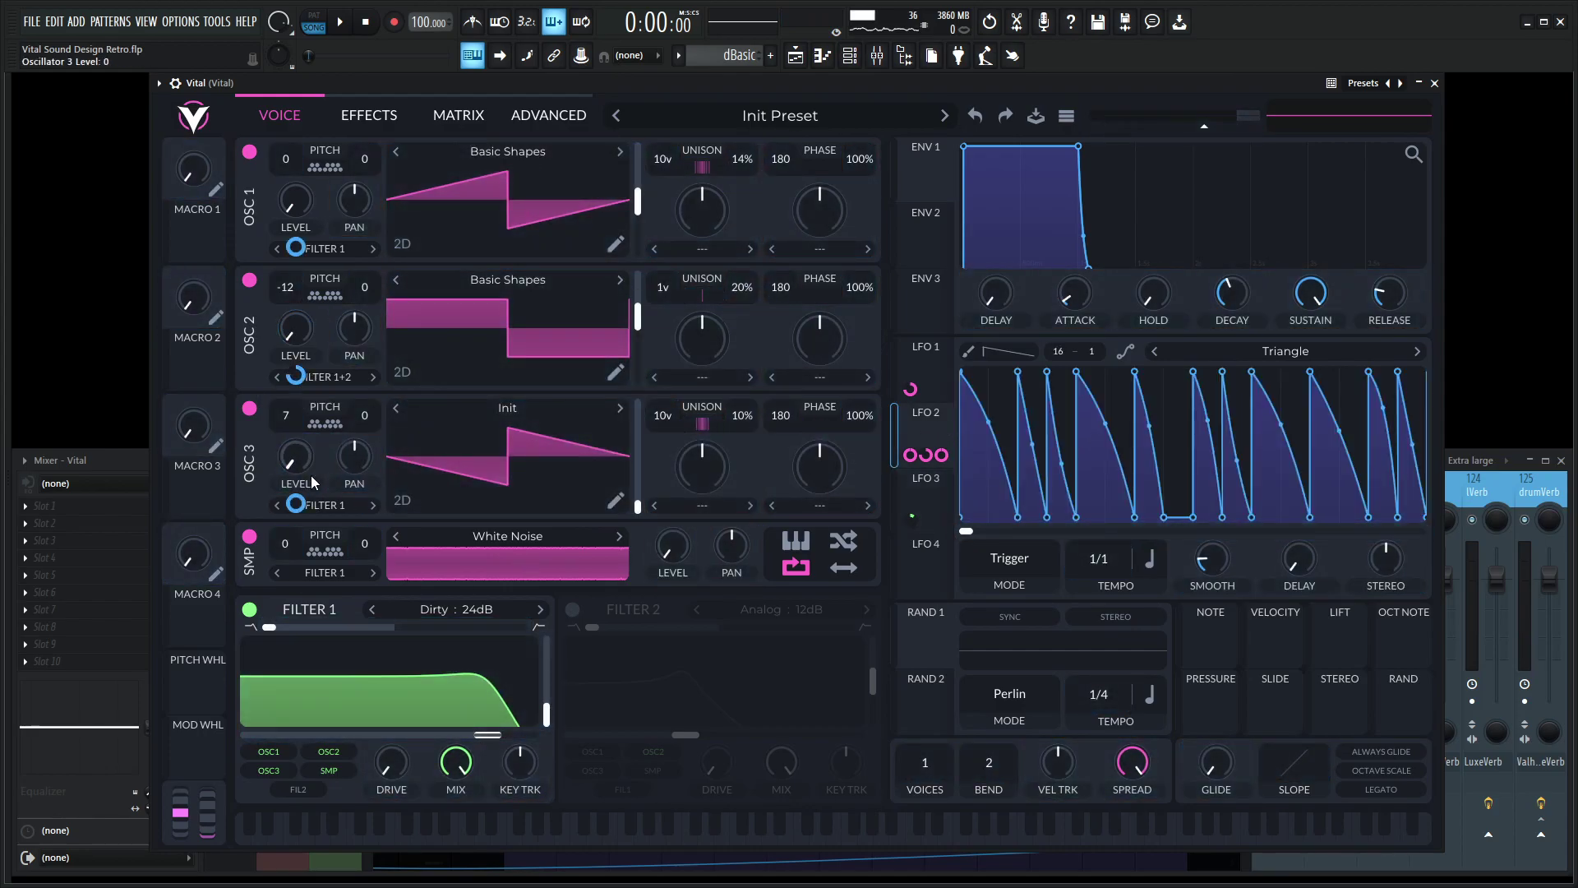
key(v)
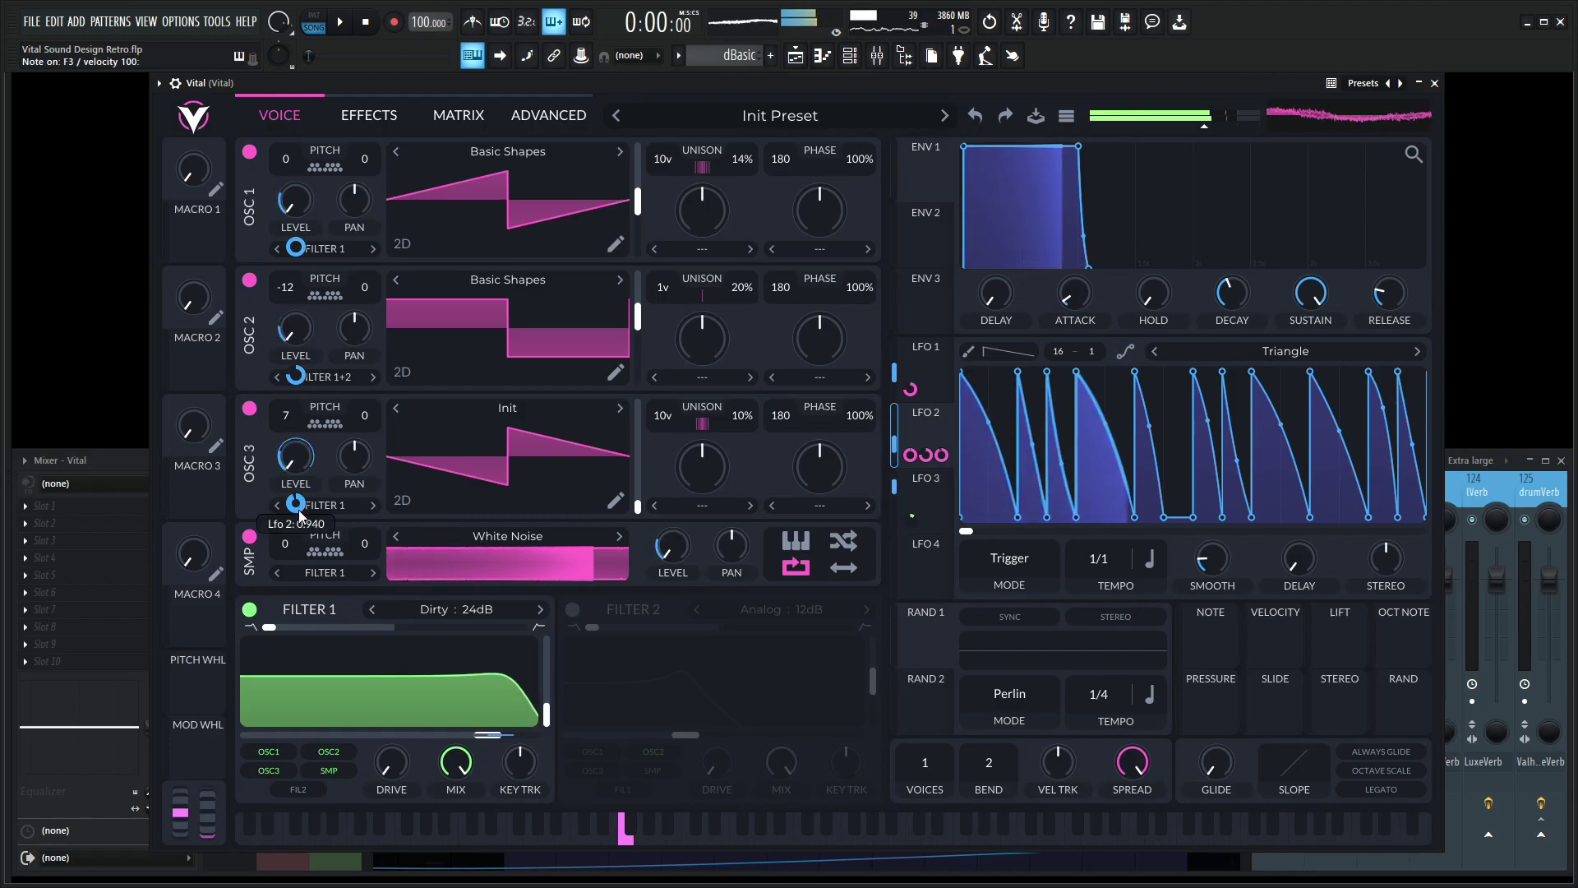
double_click(298, 507)
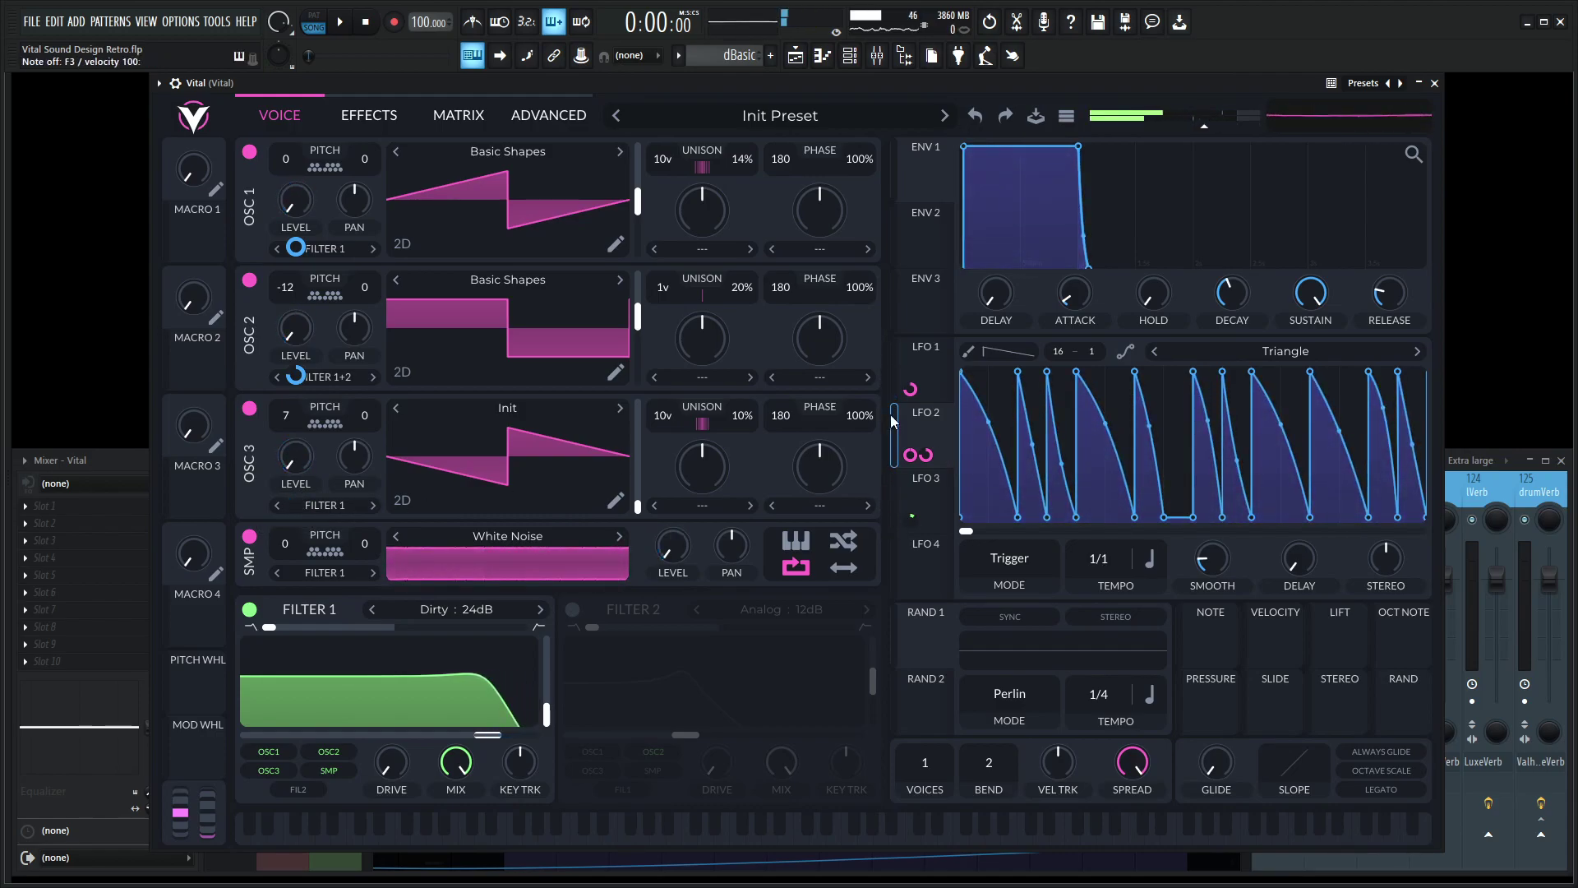
Modulate Oscillator 3's level with LFO 1 and audition the result on its own and with song playback
drag(937, 390, 300, 490)
key(v)
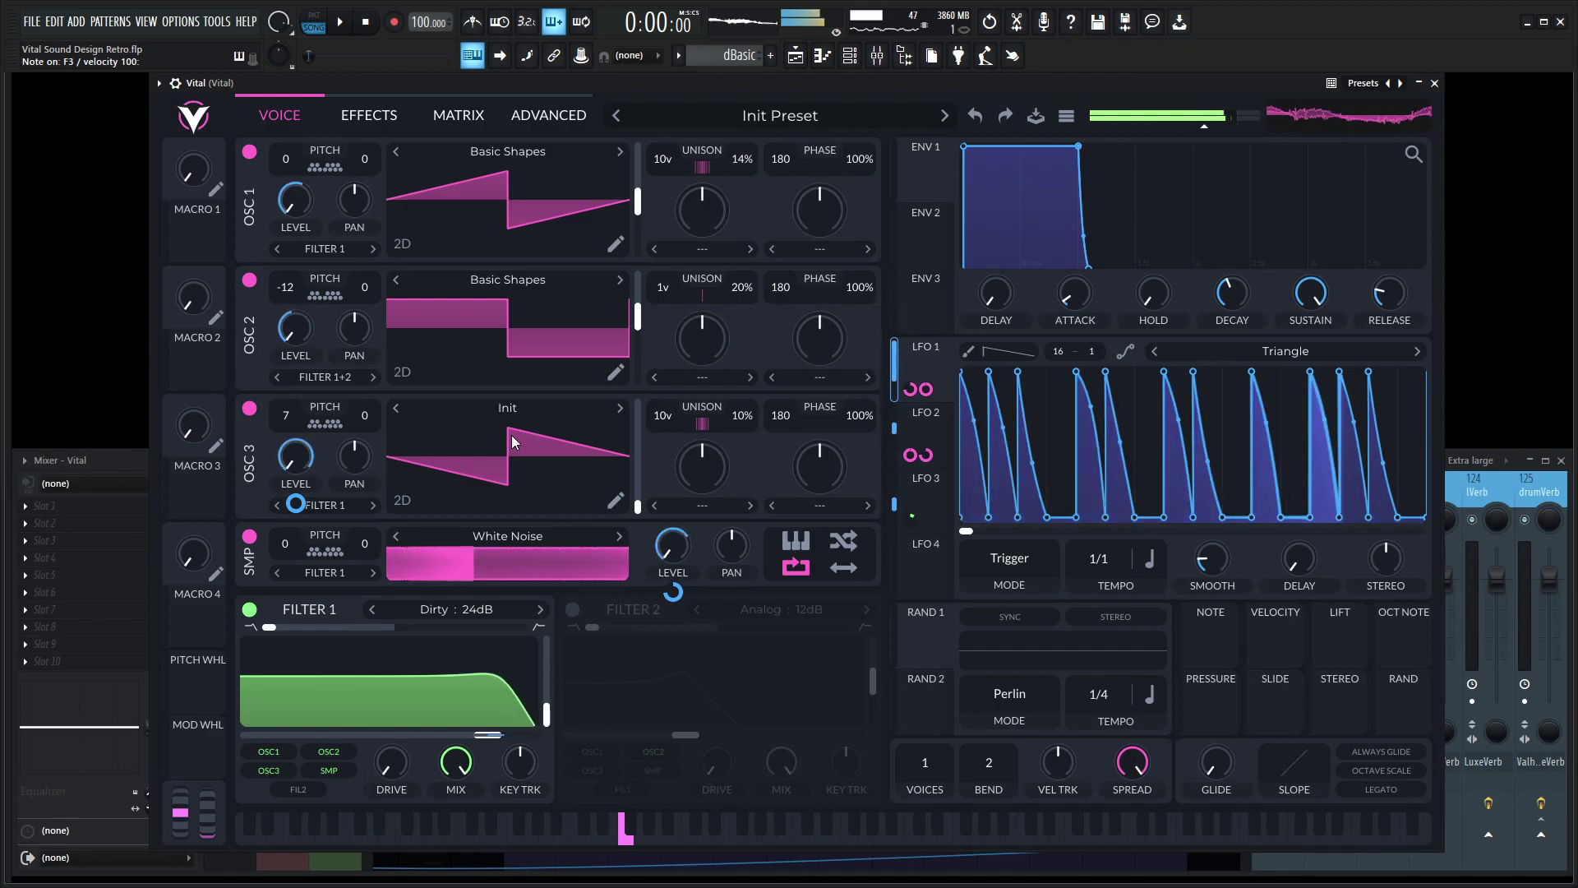
key(space)
key(q)
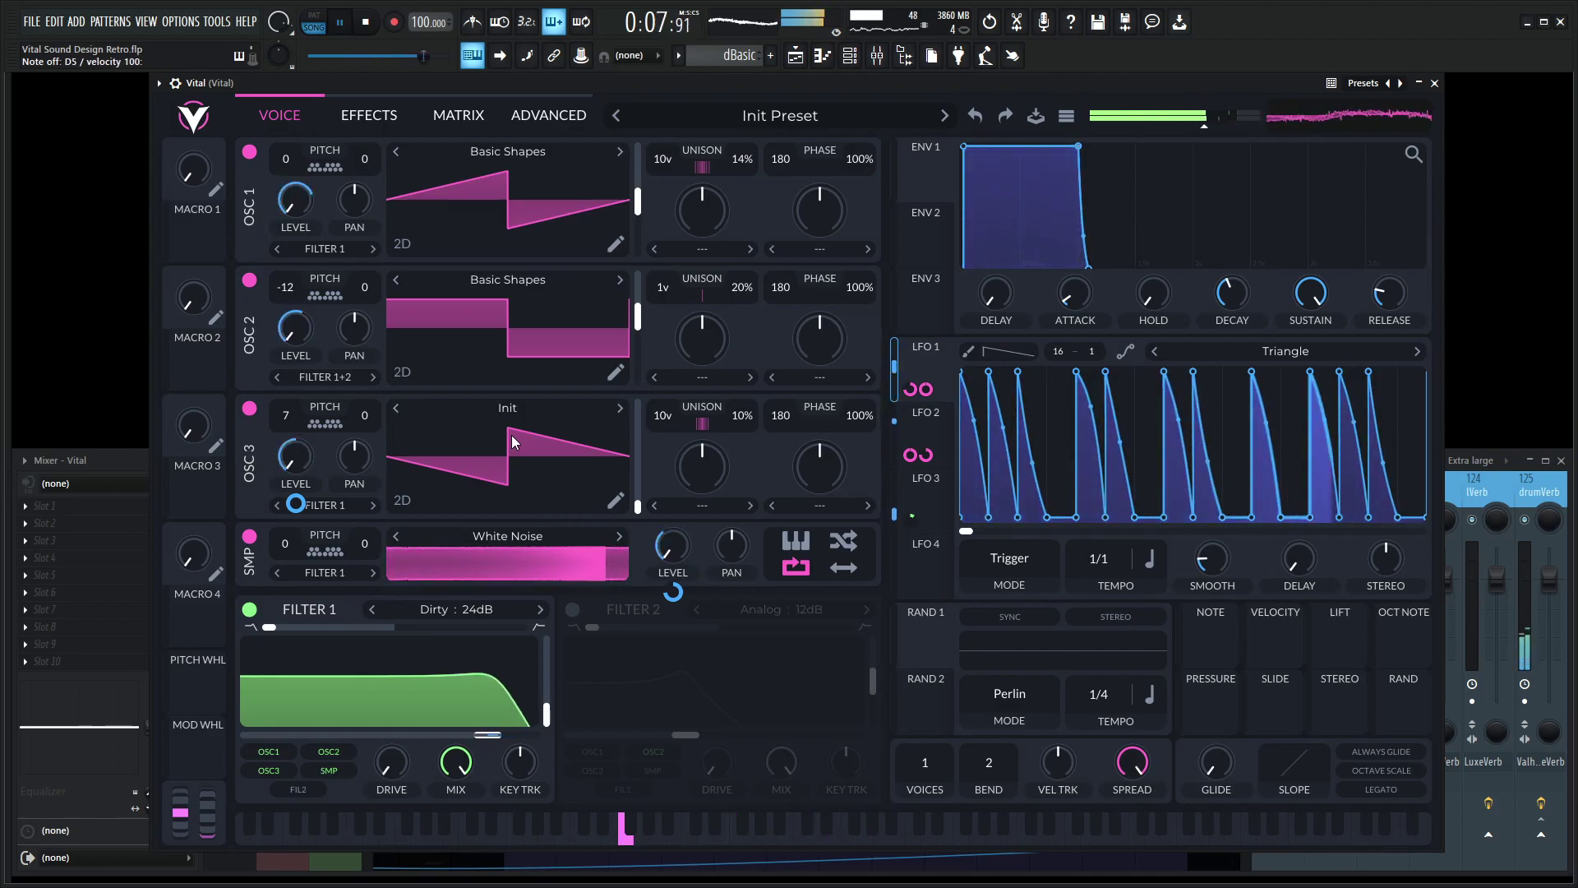
key(space)
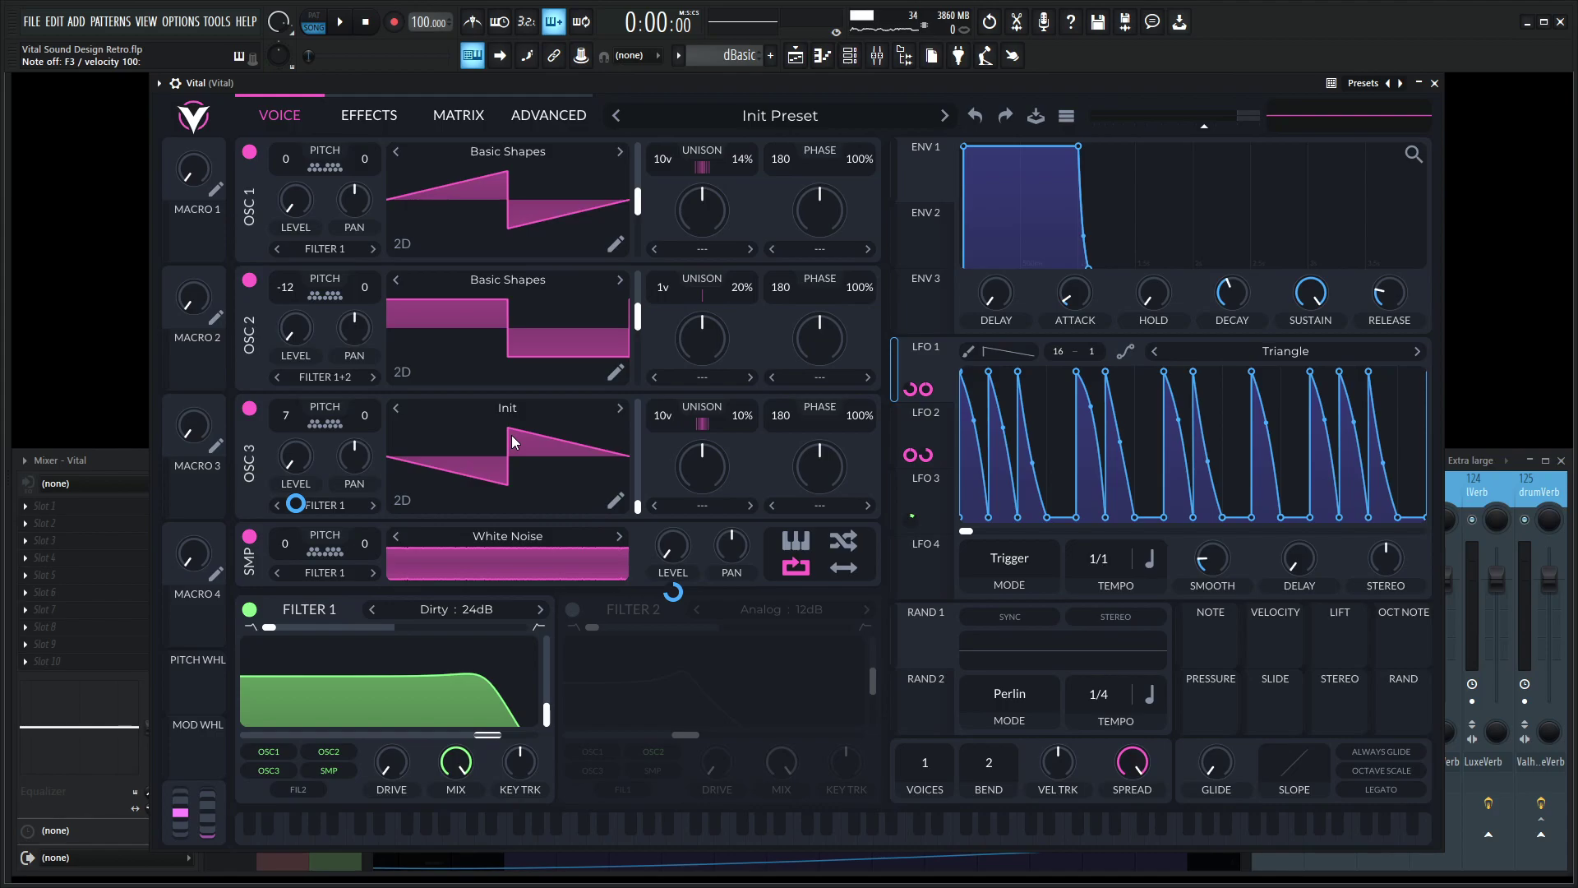
Audition the finished patch by playing several notes without the backing track
key(v)
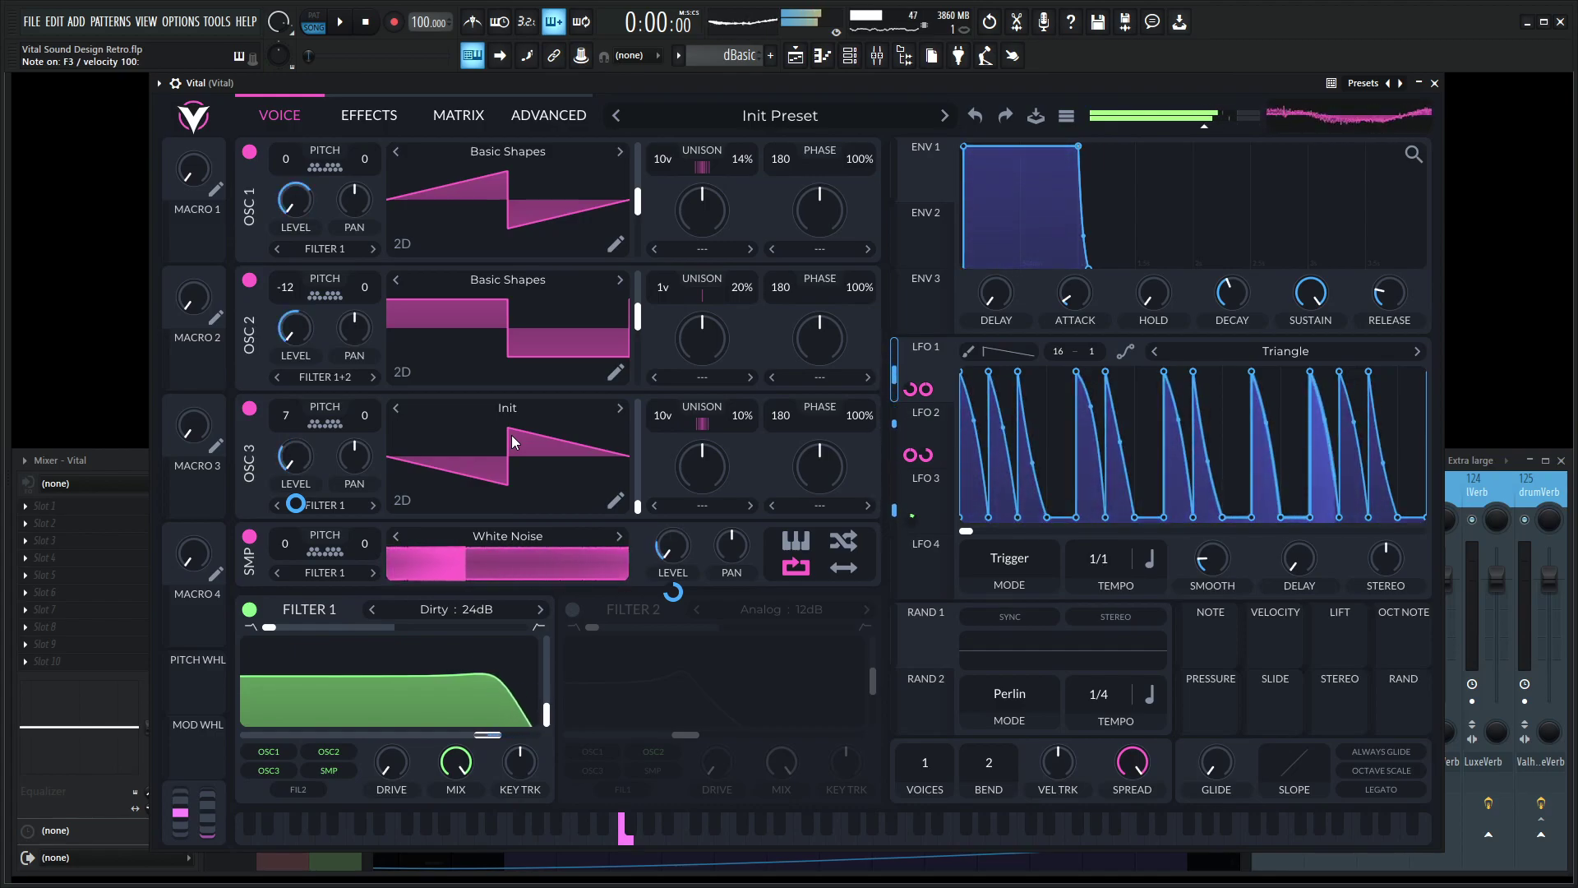
key(b)
key(q)
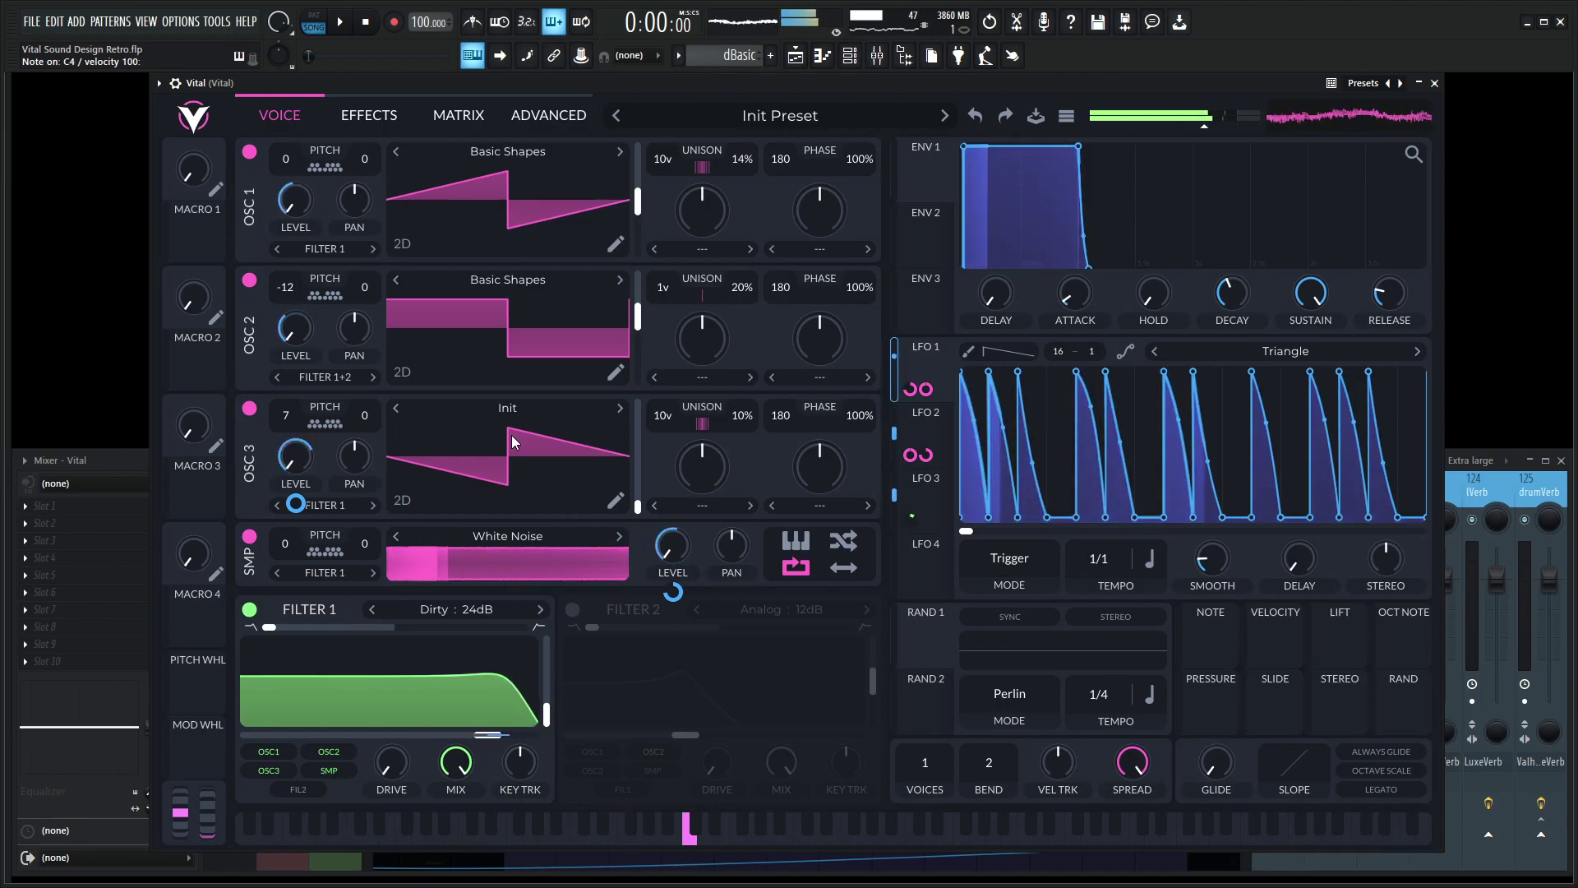
key(w)
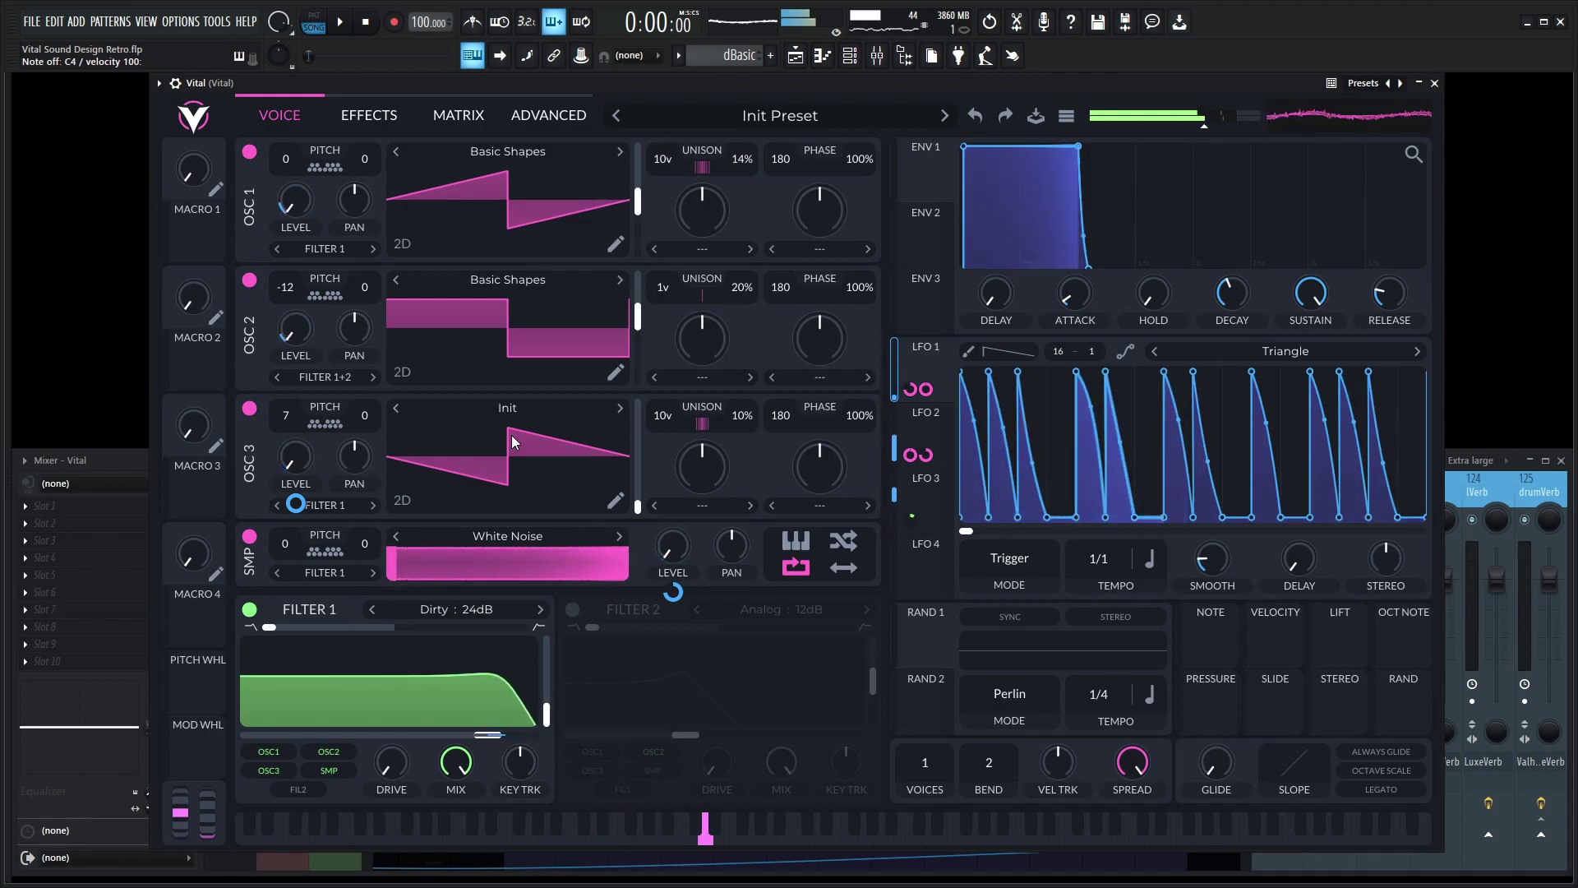
key(v)
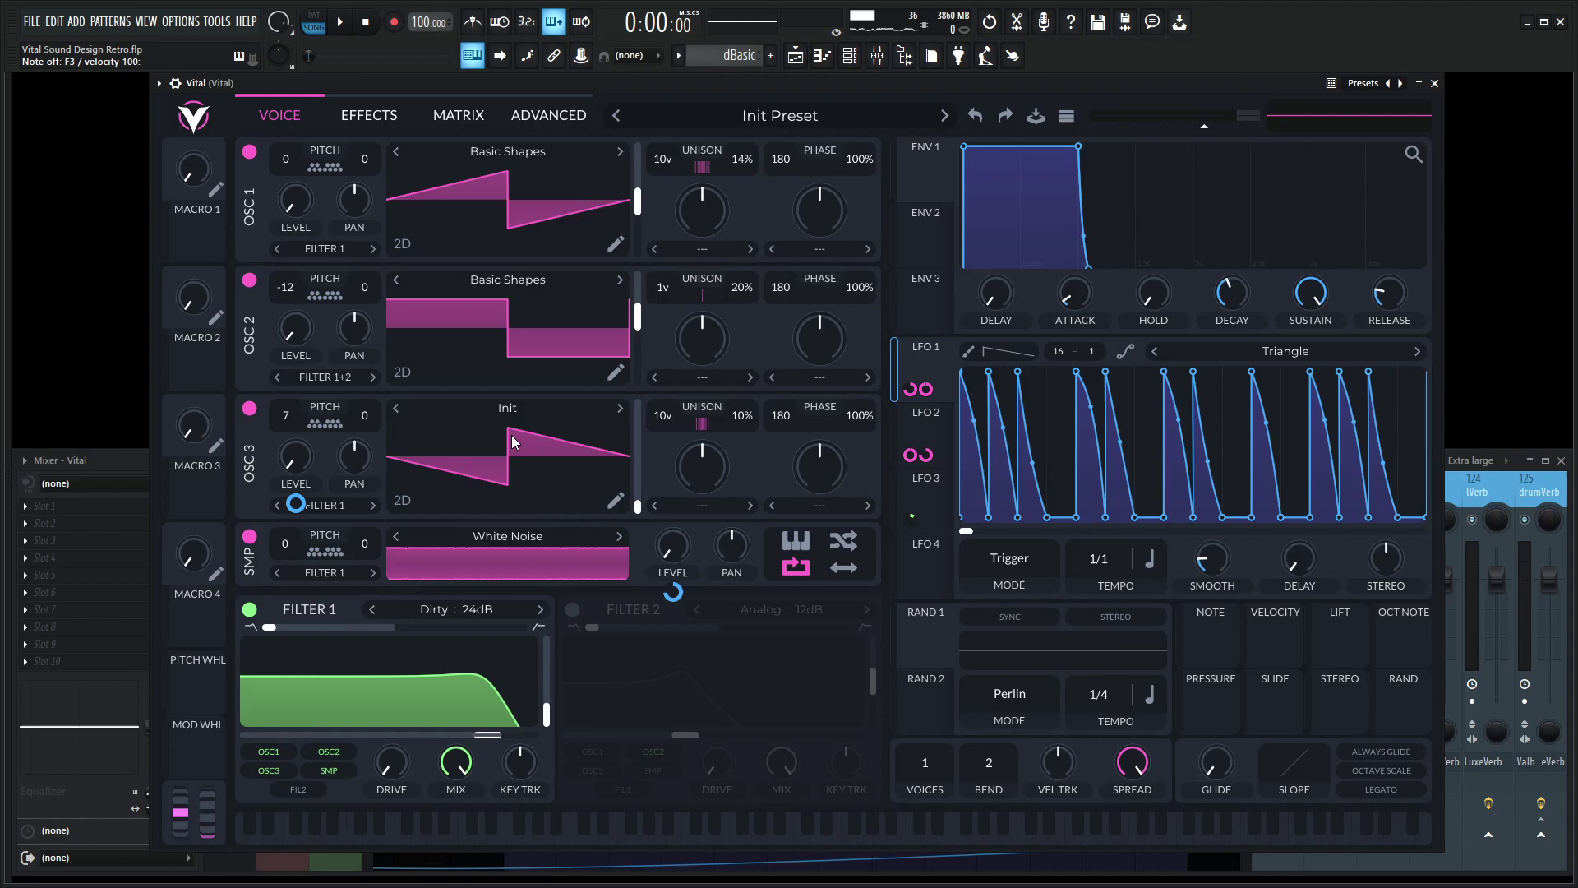
Save the project and shift the synth window slightly
key(ctrl+s)
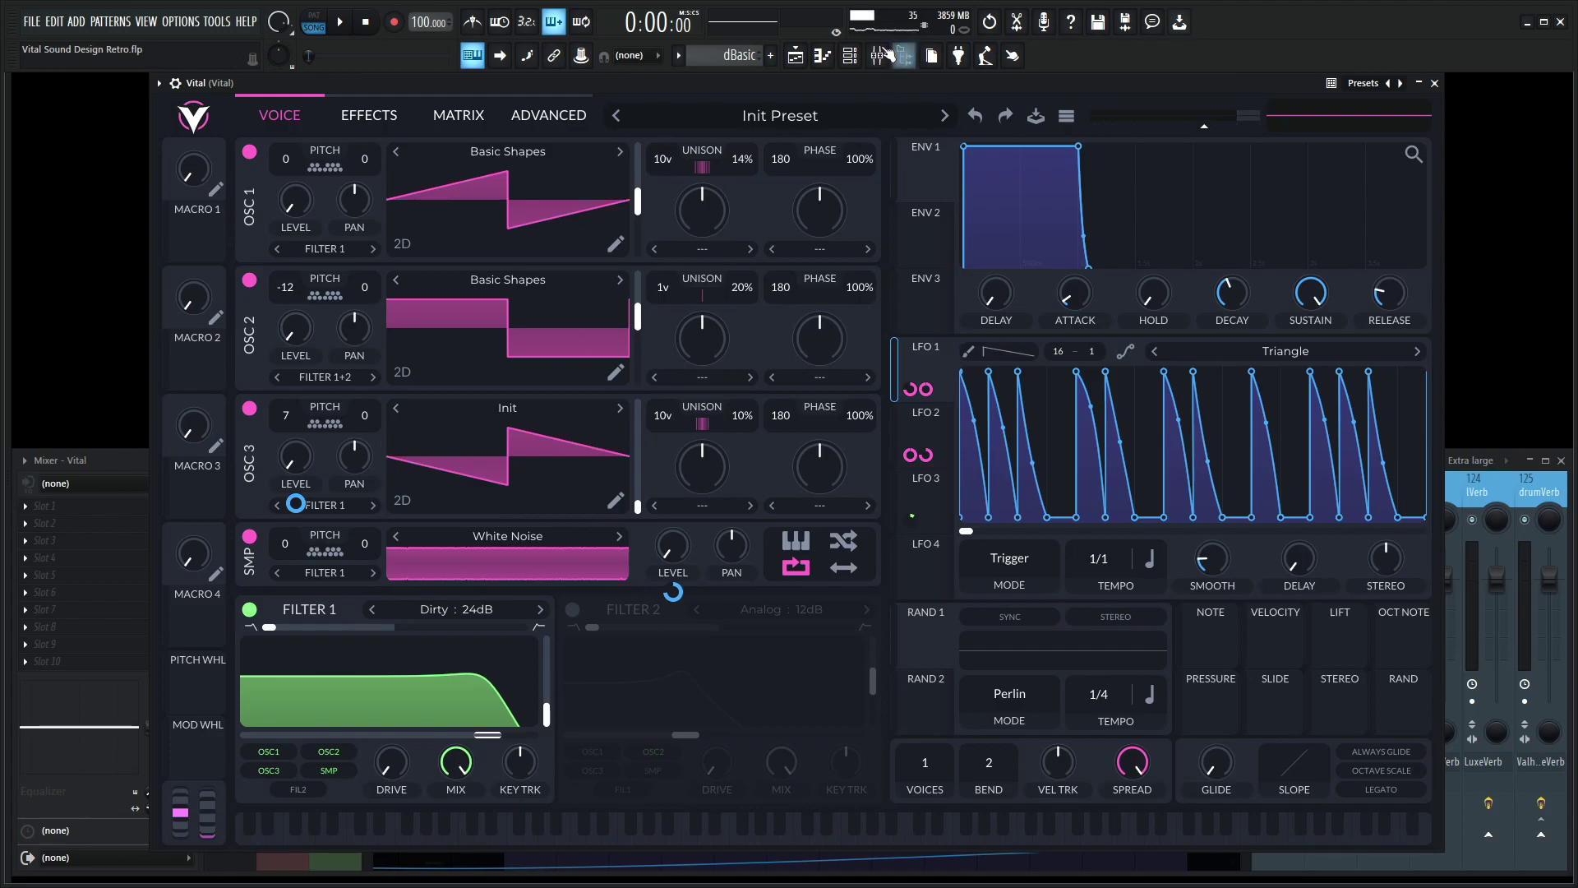
mouse_move(881, 83)
mouse_down()
mouse_move(924, 78)
mouse_move(897, 87)
mouse_up()
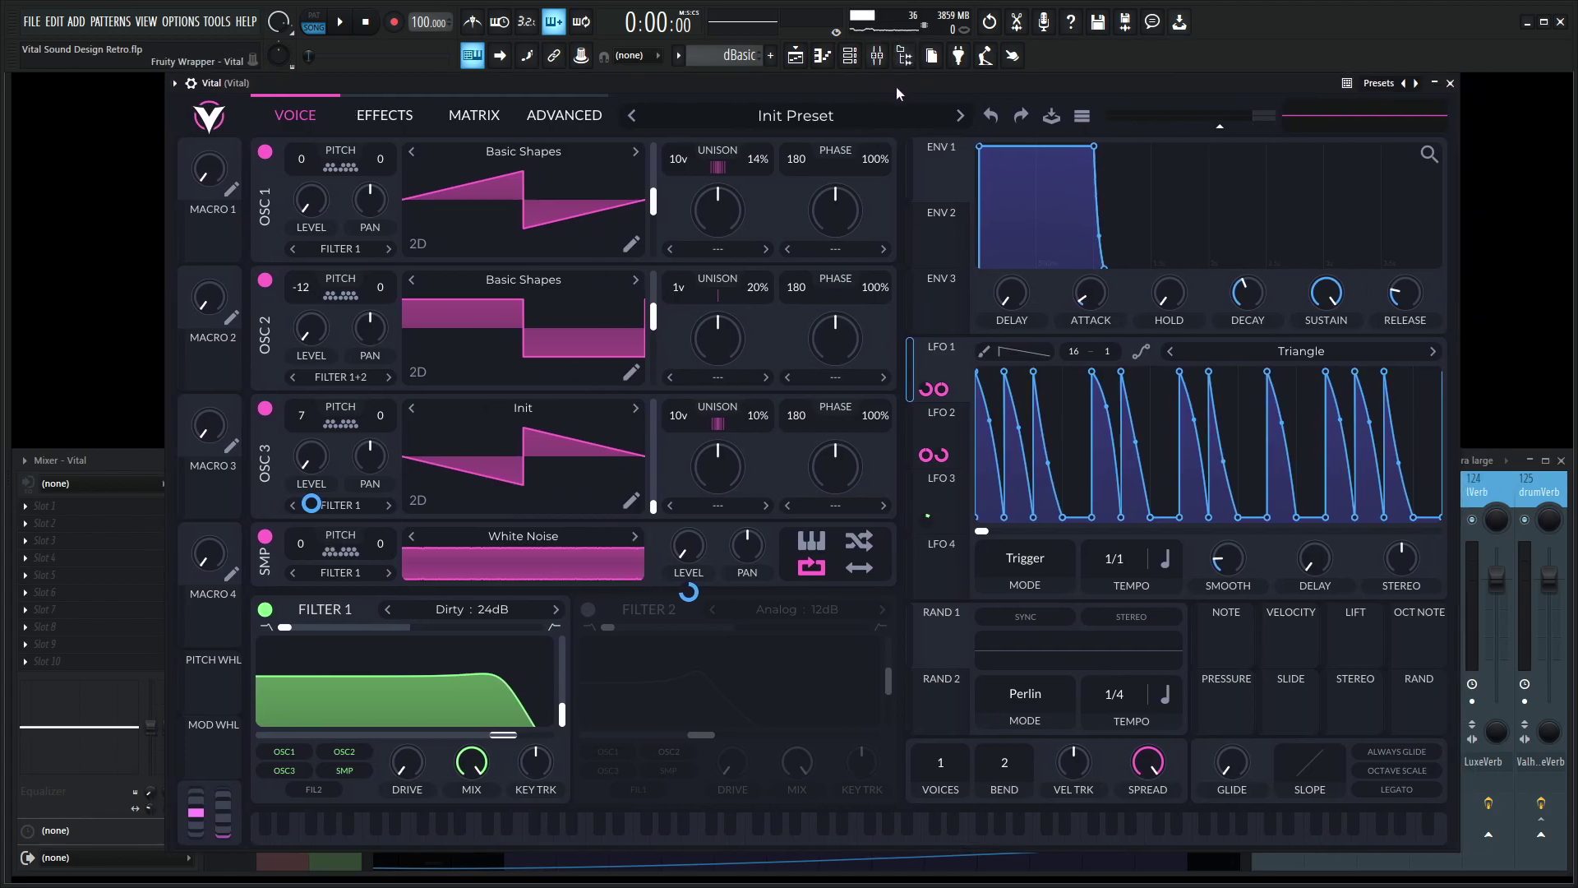